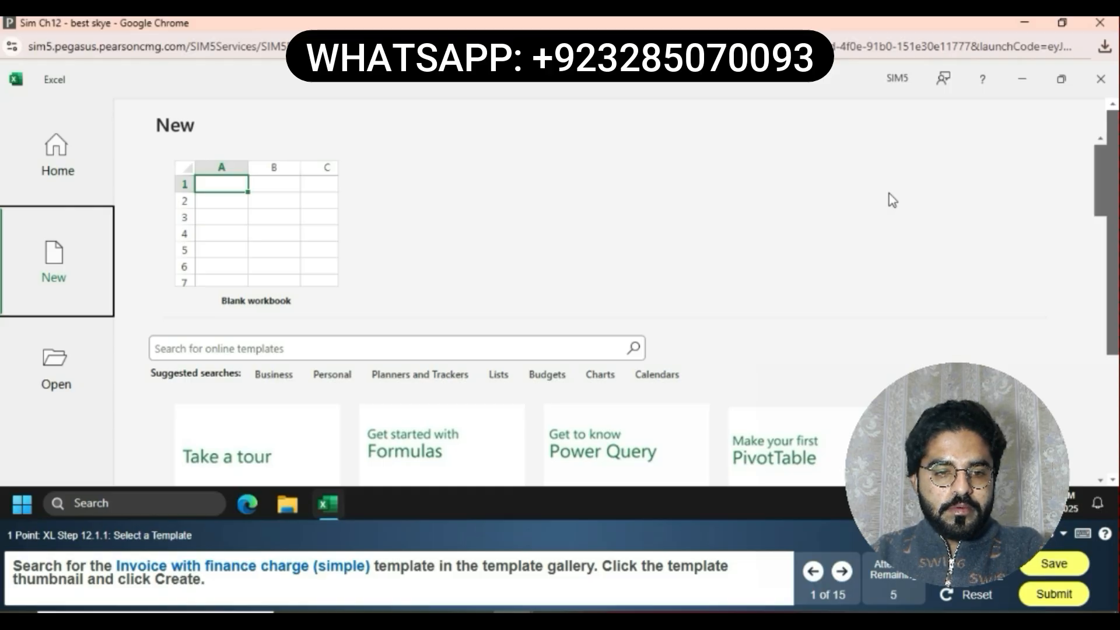
Search the online templates for Invoice with finance charge (simple) and create a workbook from that template
click(353, 354)
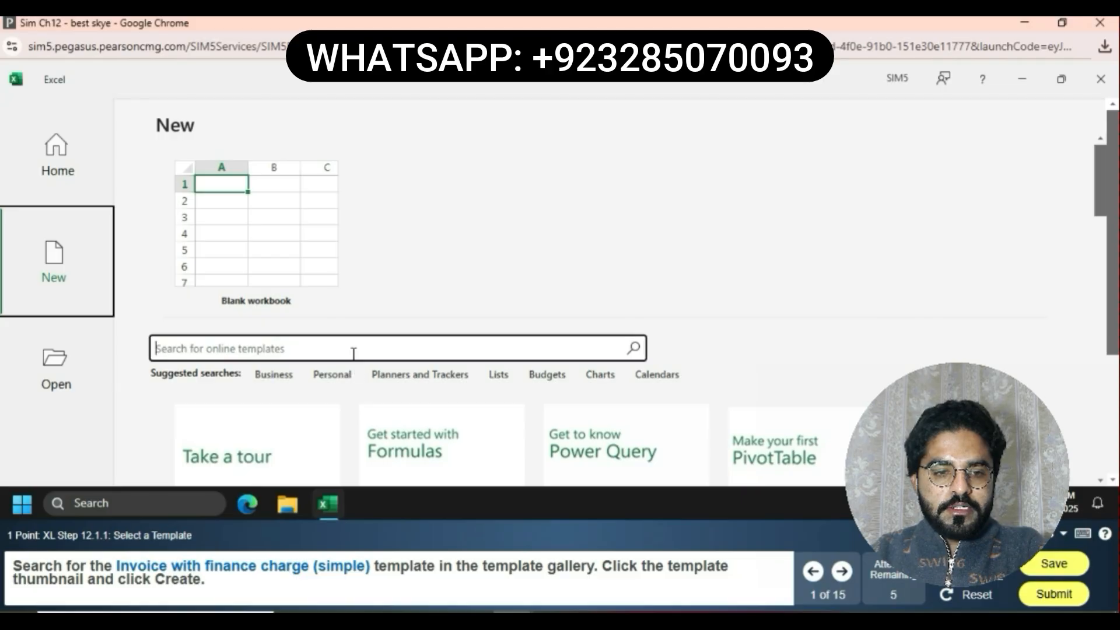
click(353, 354)
text(In)
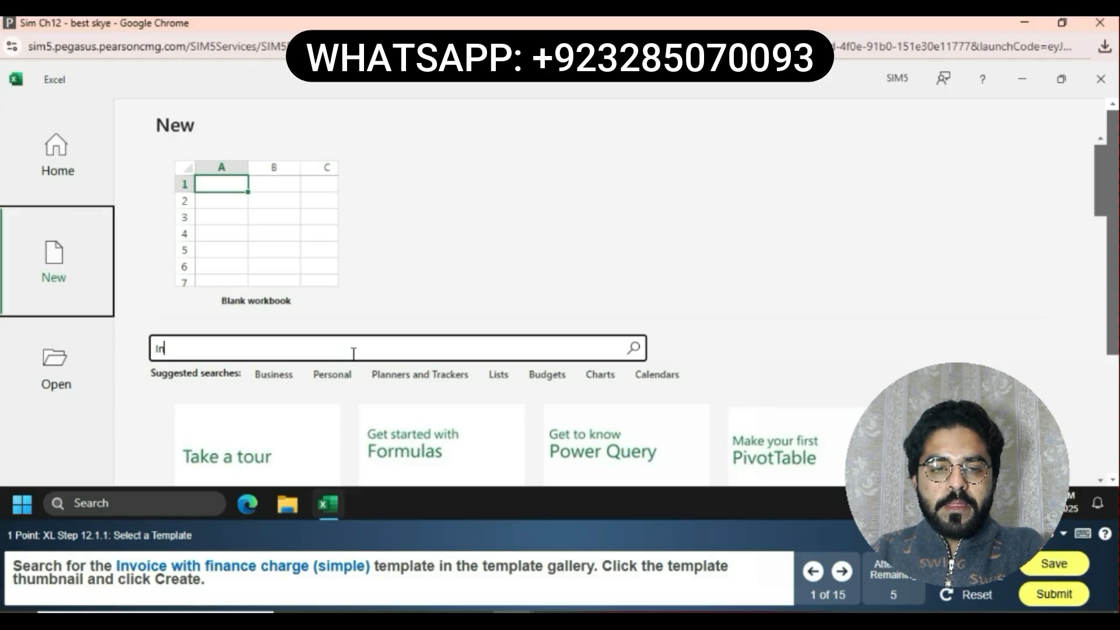
text(v)
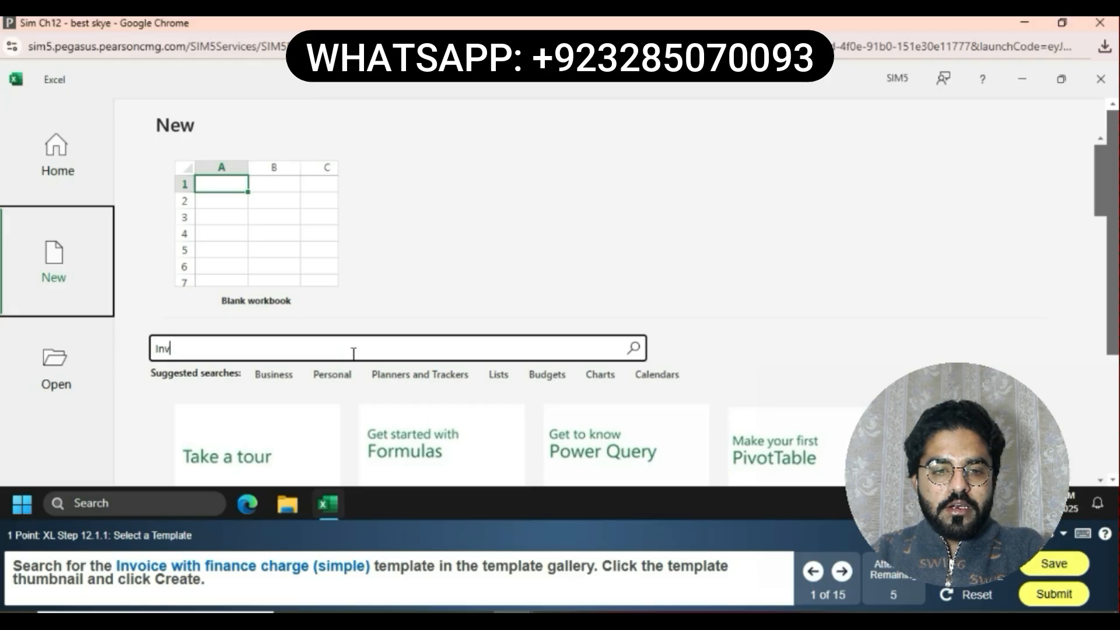
text(oice)
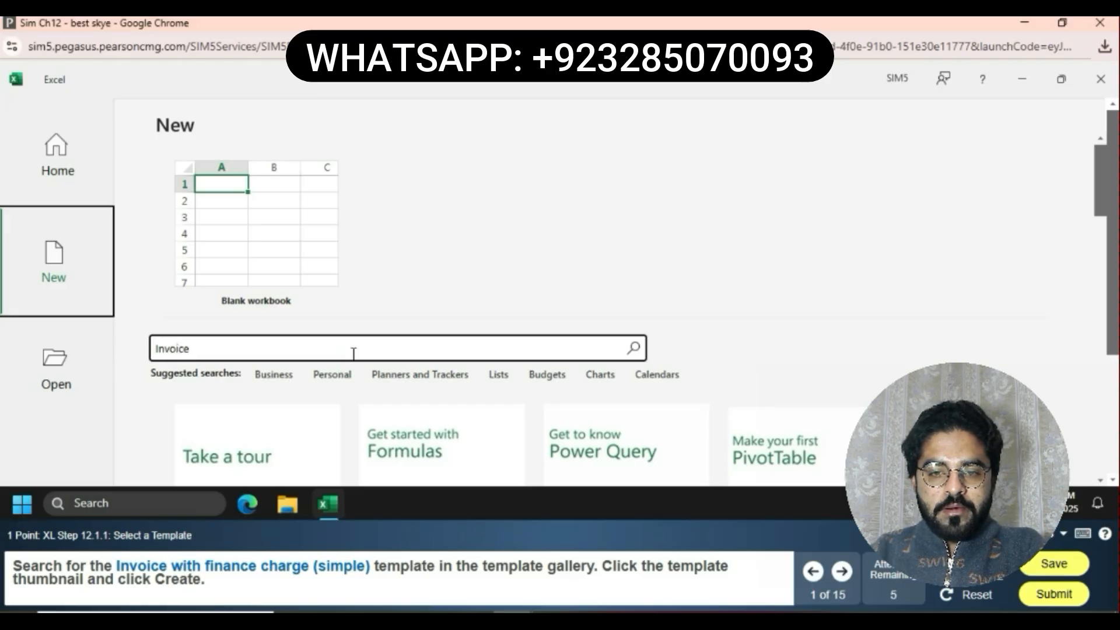
text( with fi)
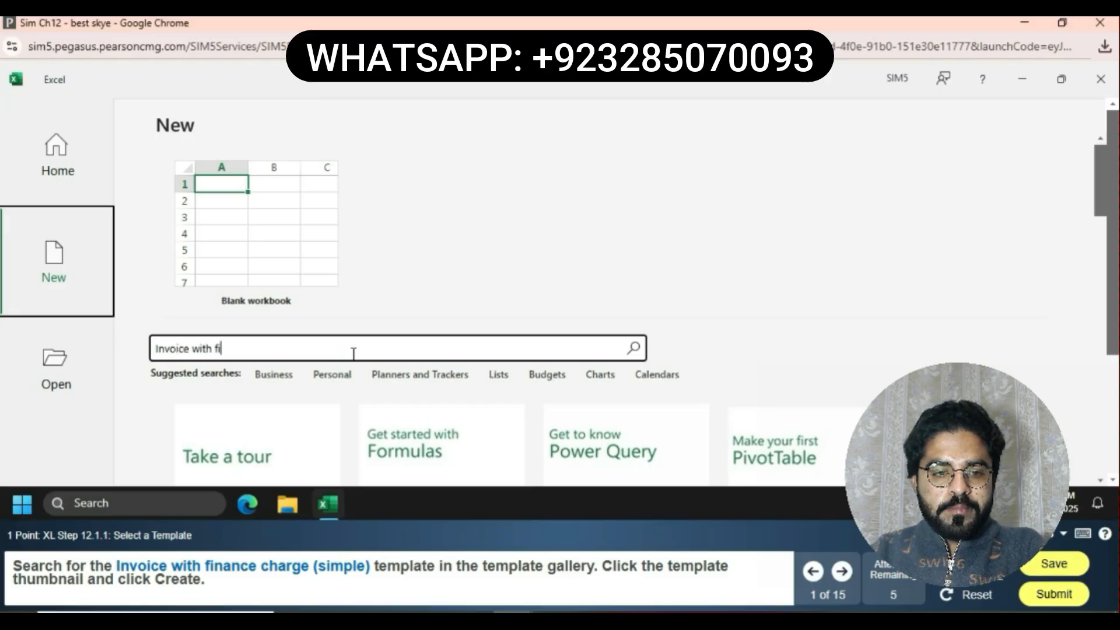
text(nance)
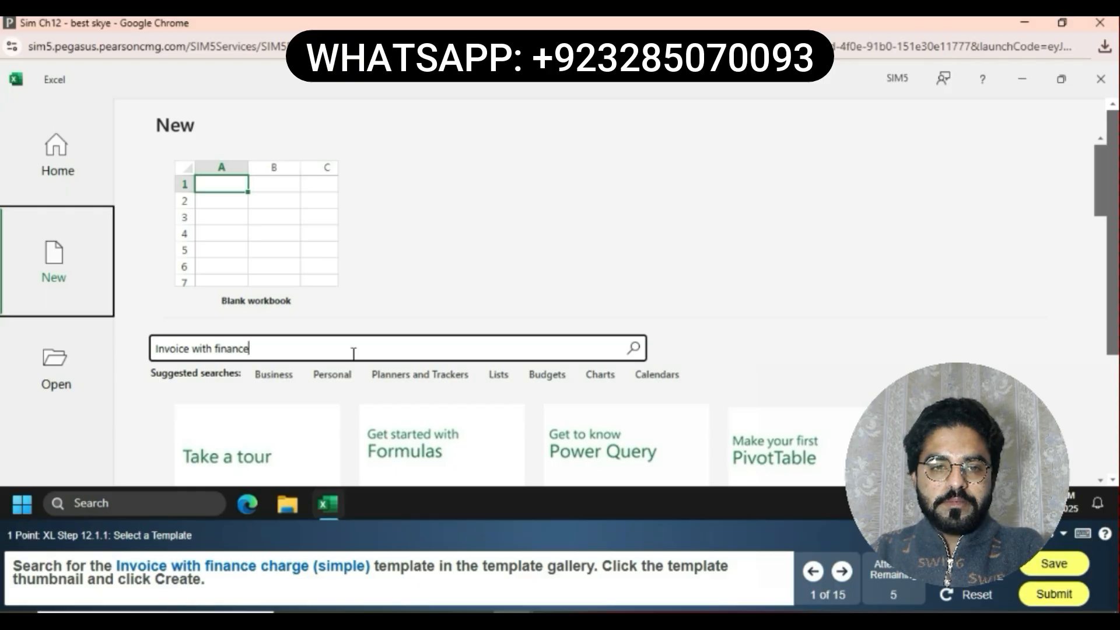
text( charge)
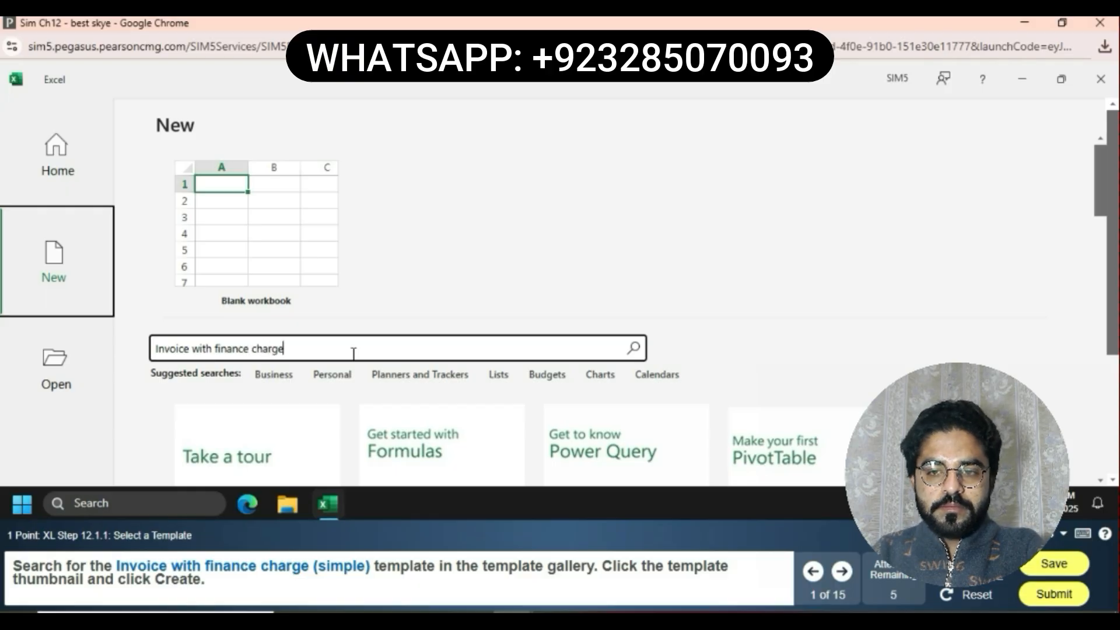
text( (s)
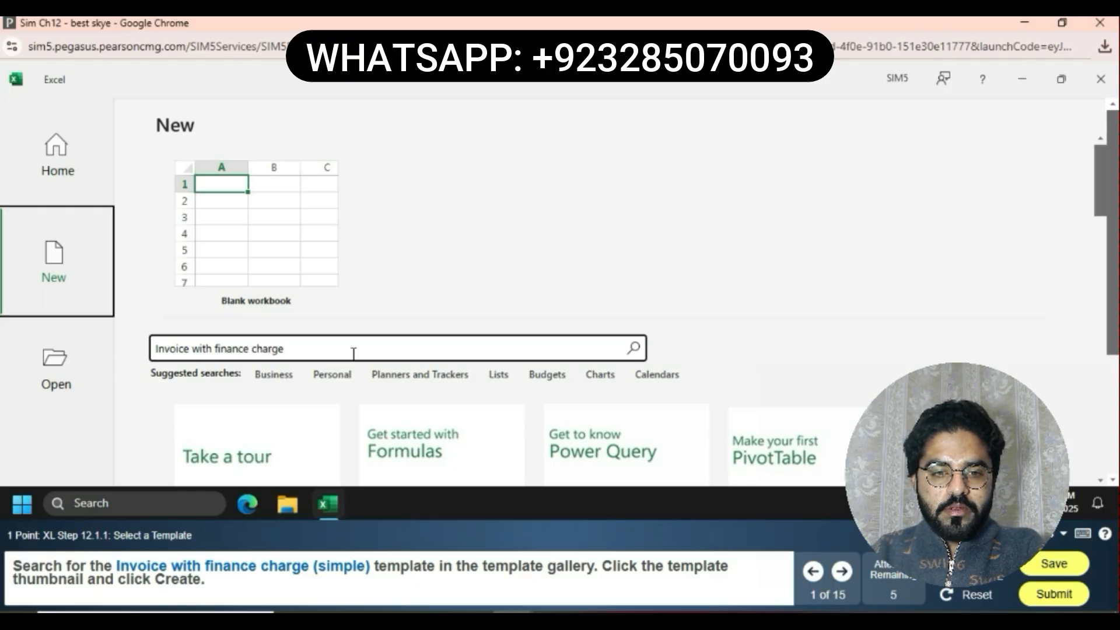
text(imple))
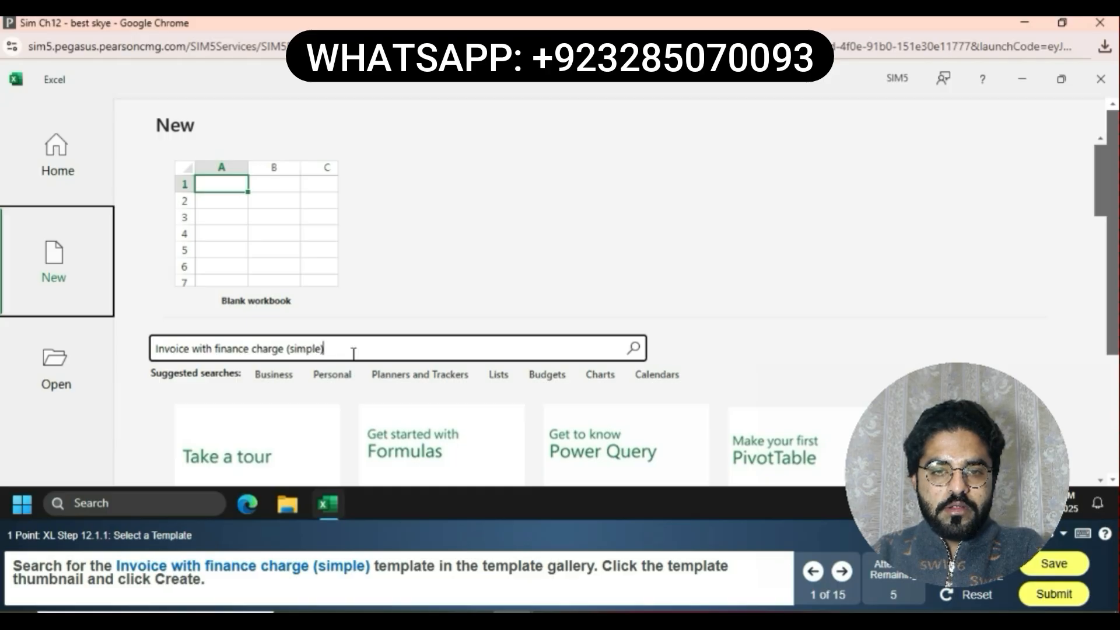
key(Return)
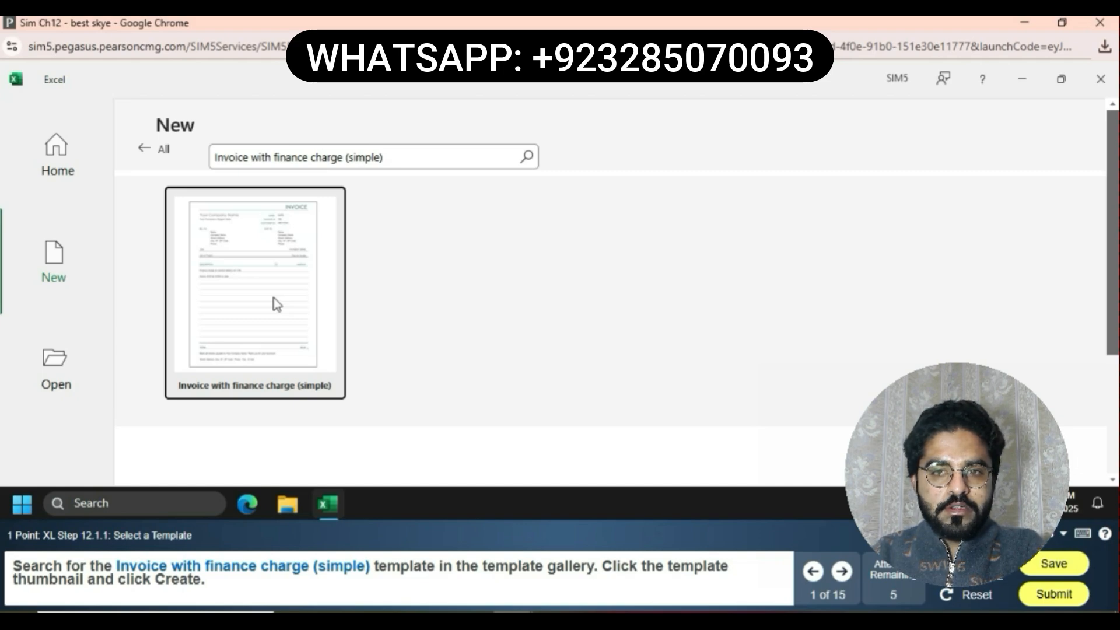
click(276, 304)
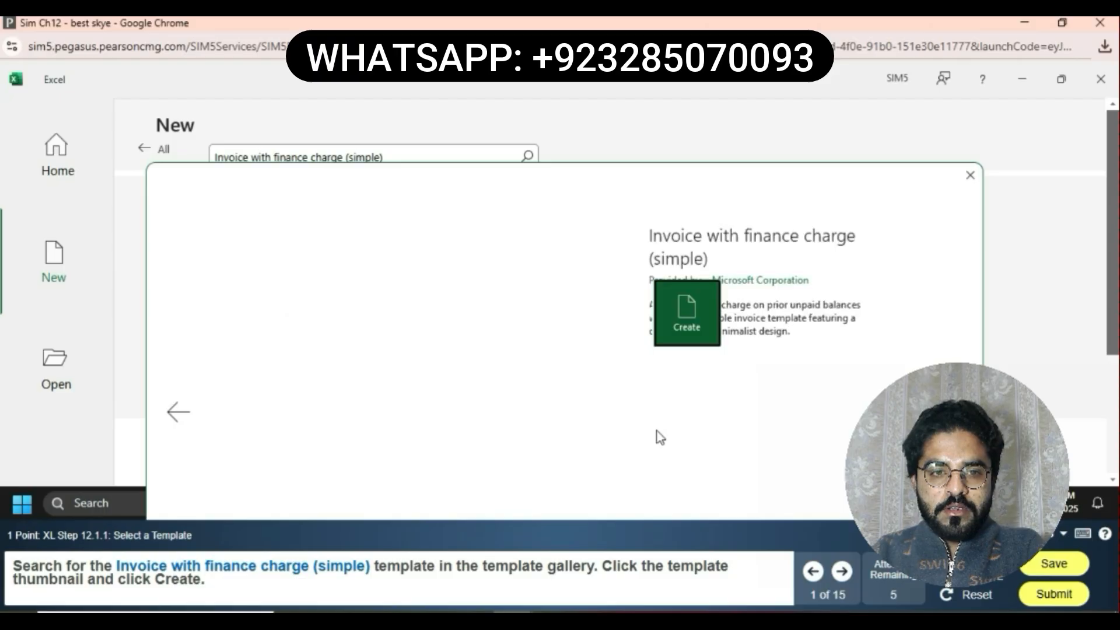
click(701, 310)
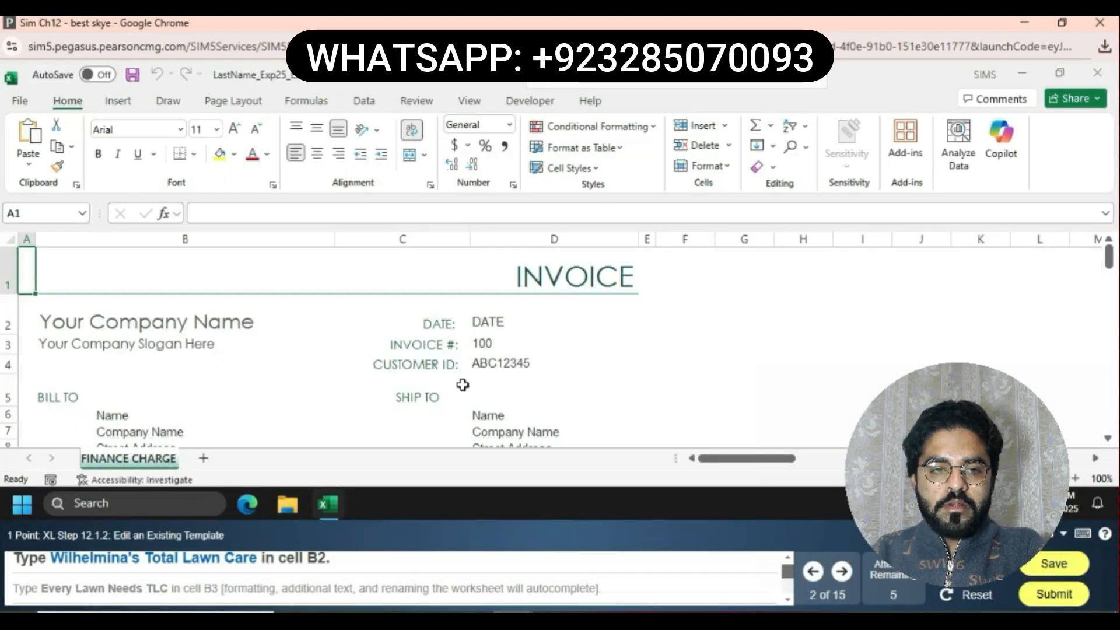
Replace the company name in cell B2 with Wilhelmina's Total Lawn Care
click(200, 325)
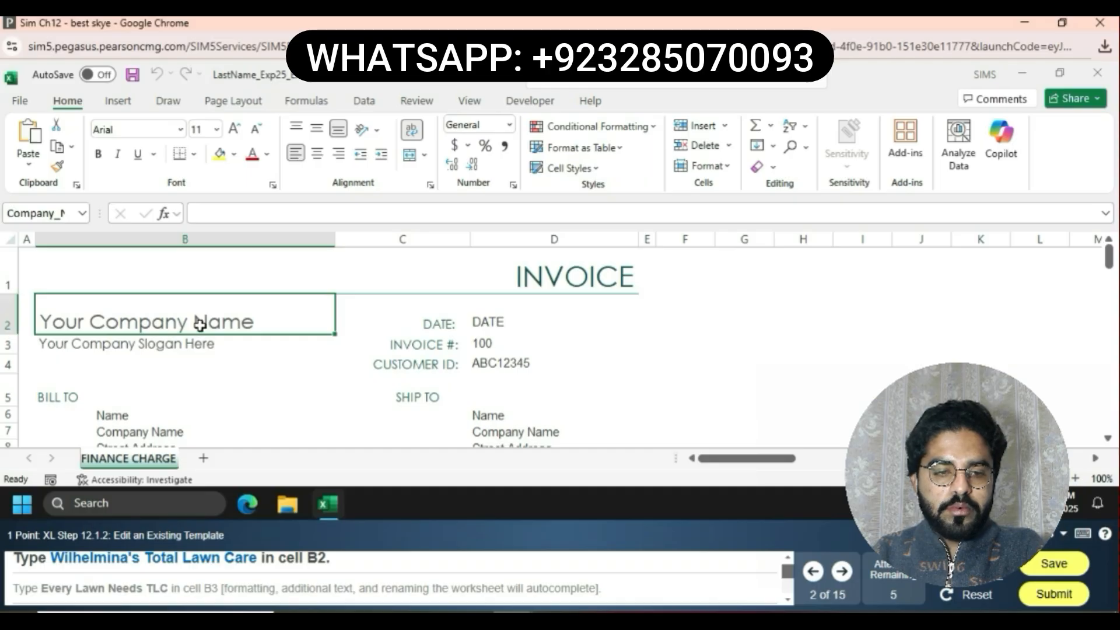
click(200, 321)
click(338, 212)
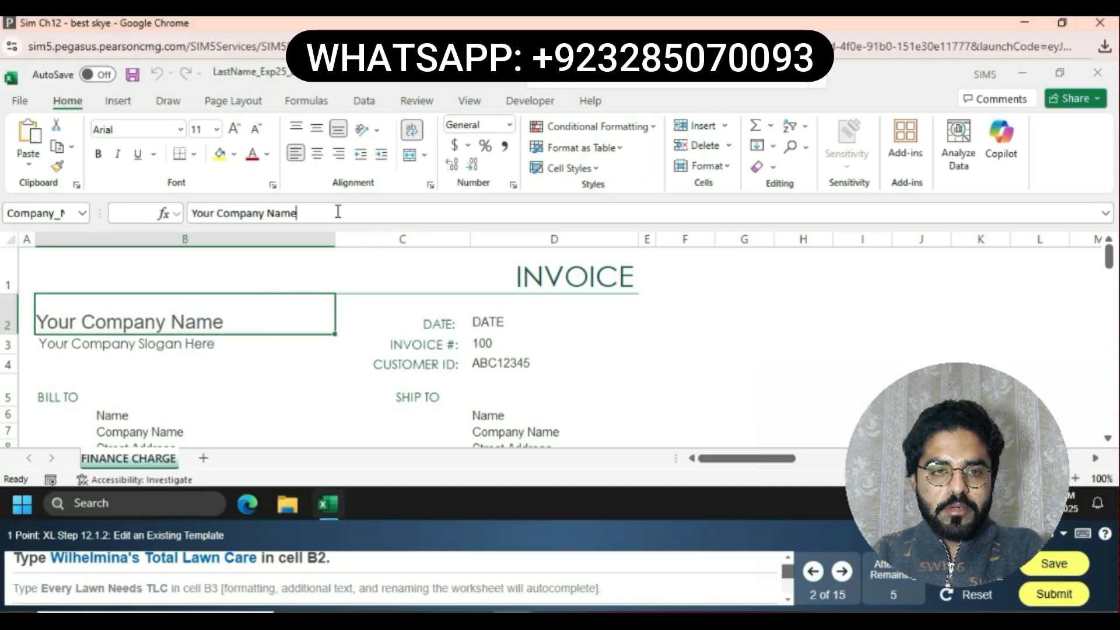
key(BackSpace)
key(BackSpace)
key(BackSpace)
key(BackSpace)
key(BackSpace)
key(BackSpace)
key(BackSpace)
key(BackSpace)
key(BackSpace)
key(BackSpace)
key(BackSpace)
key(BackSpace)
key(BackSpace)
key(BackSpace)
key(BackSpace)
key(BackSpace)
key(BackSpace)
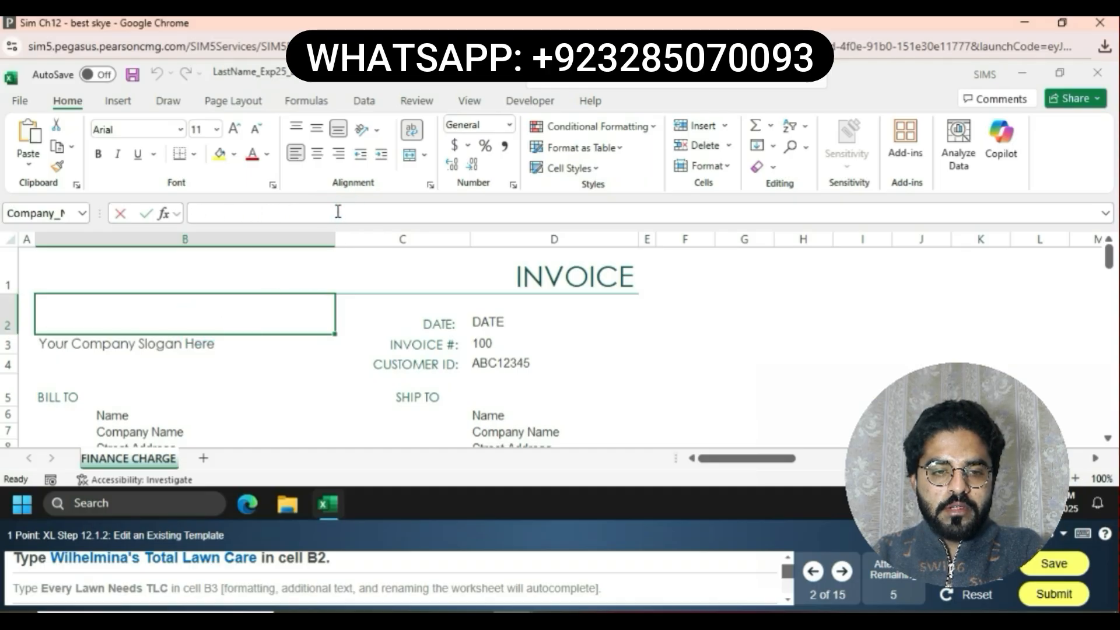
text(W)
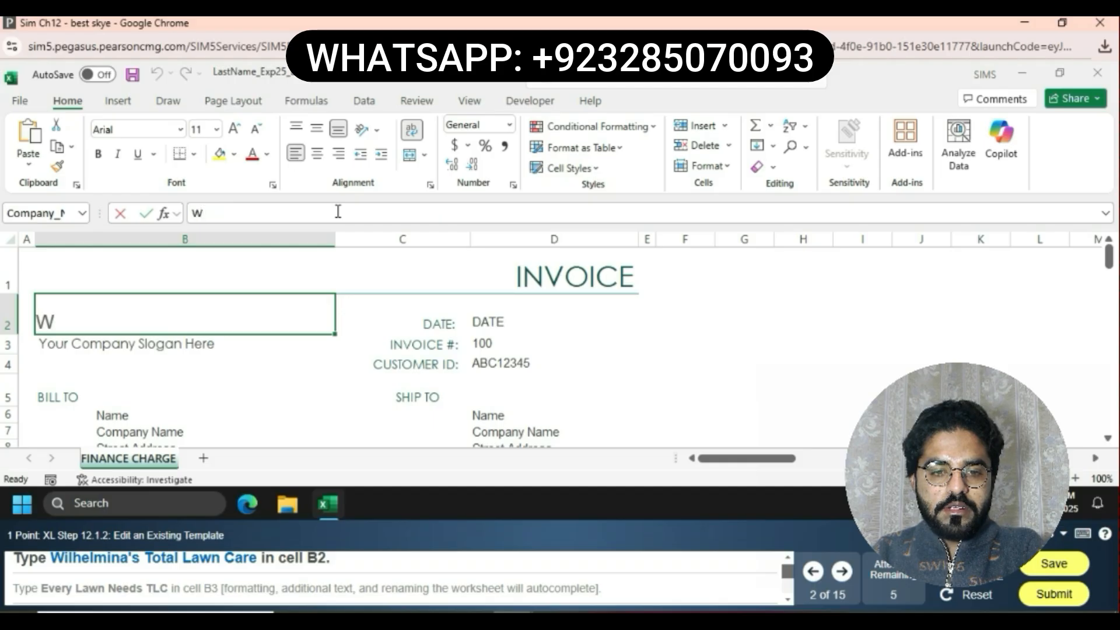
text(ilh)
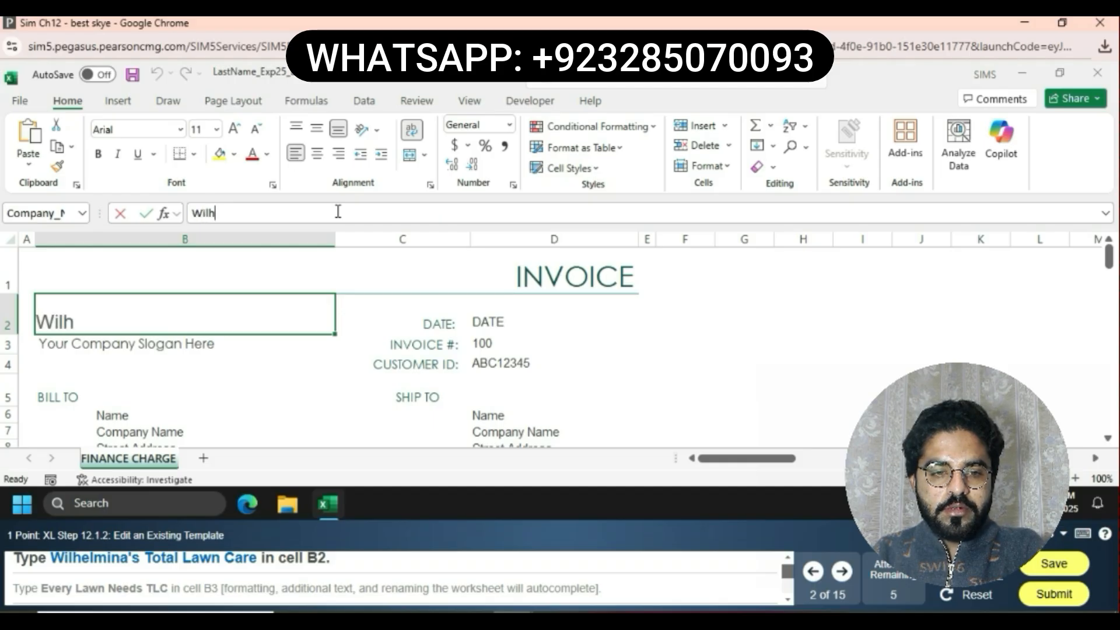
text(elmi)
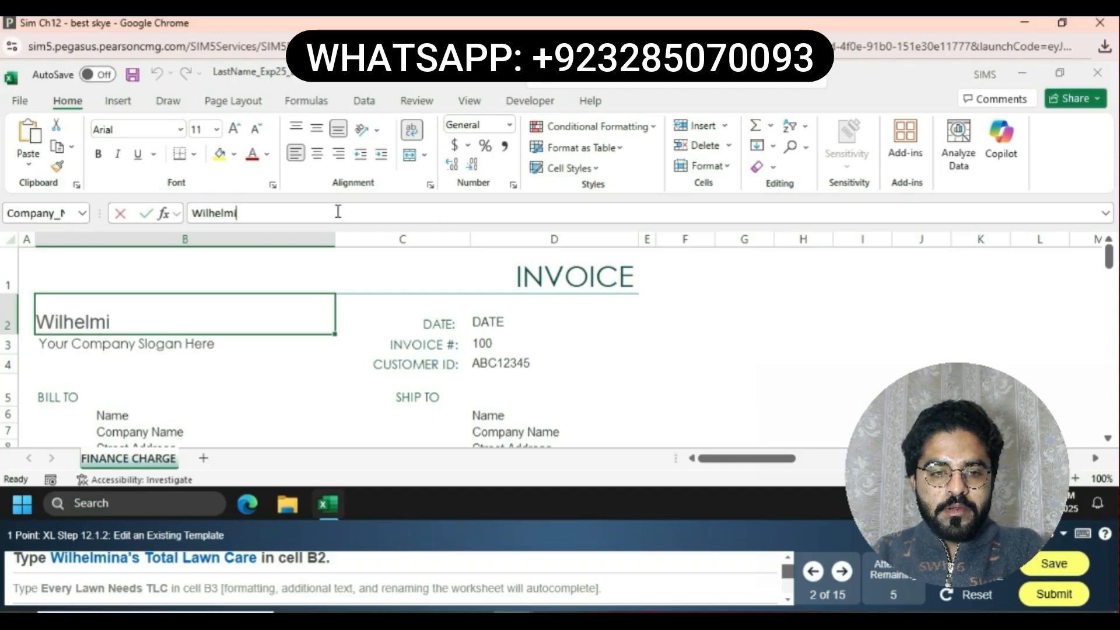
text(na)
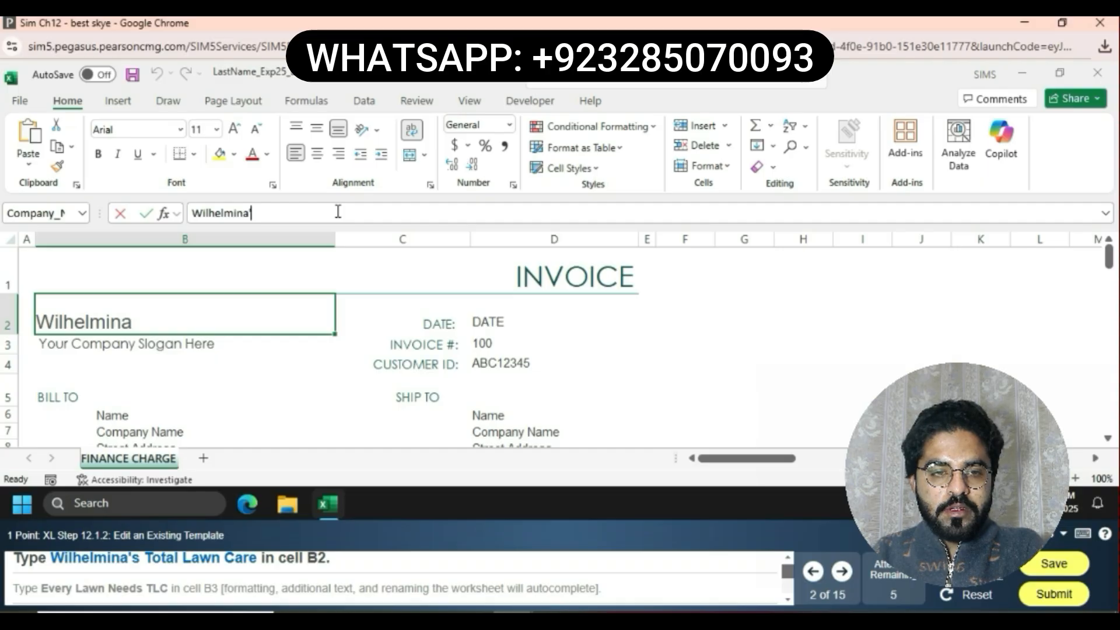
text('s )
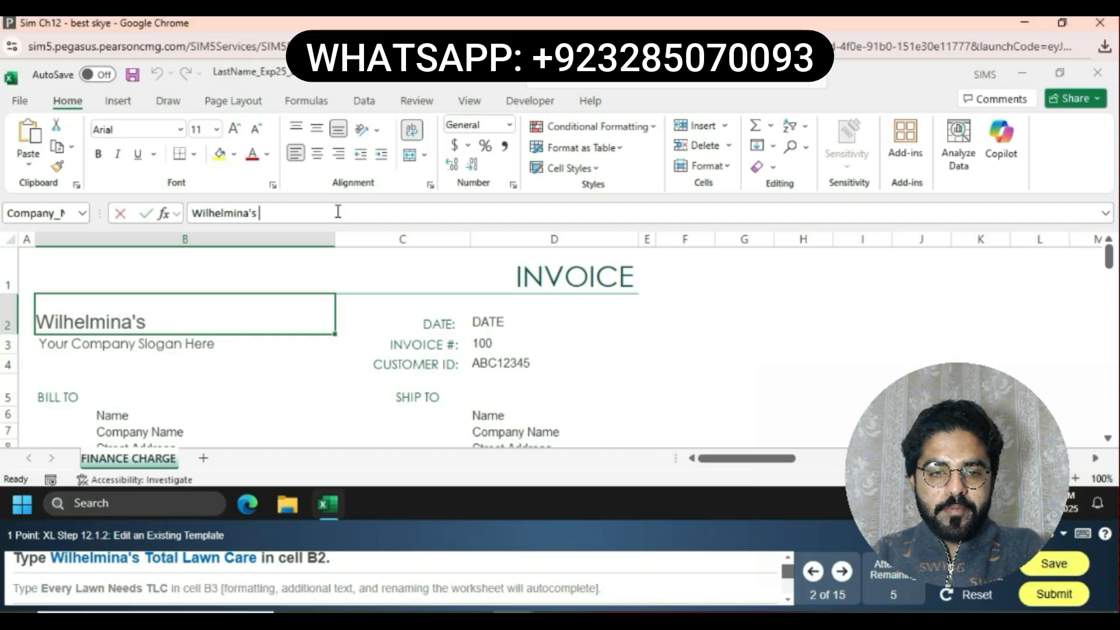
text(Total L)
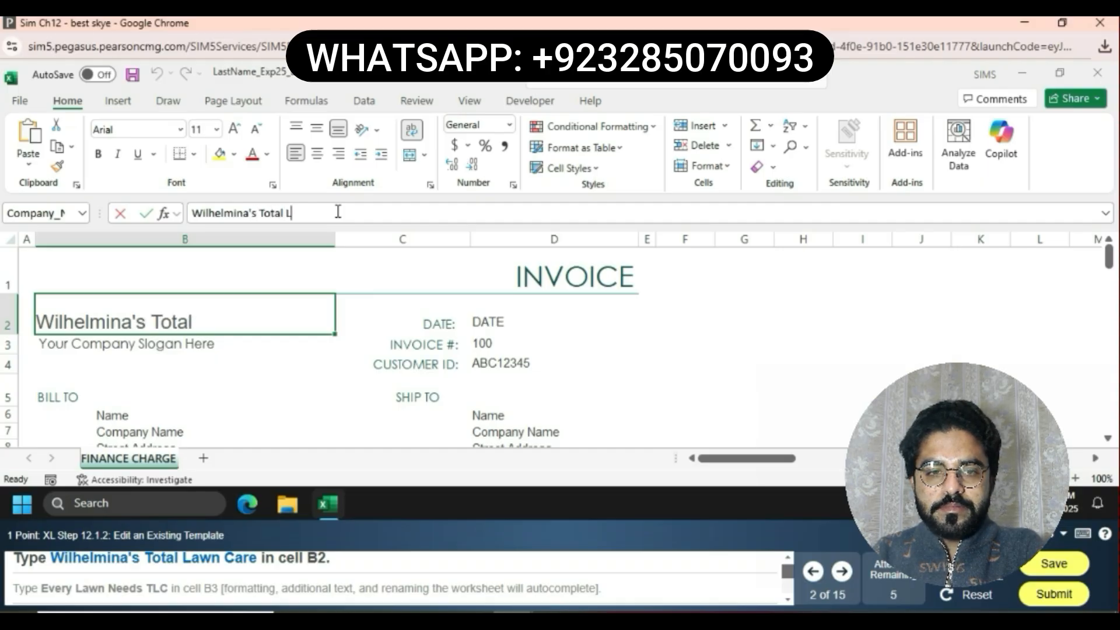
text(awn C)
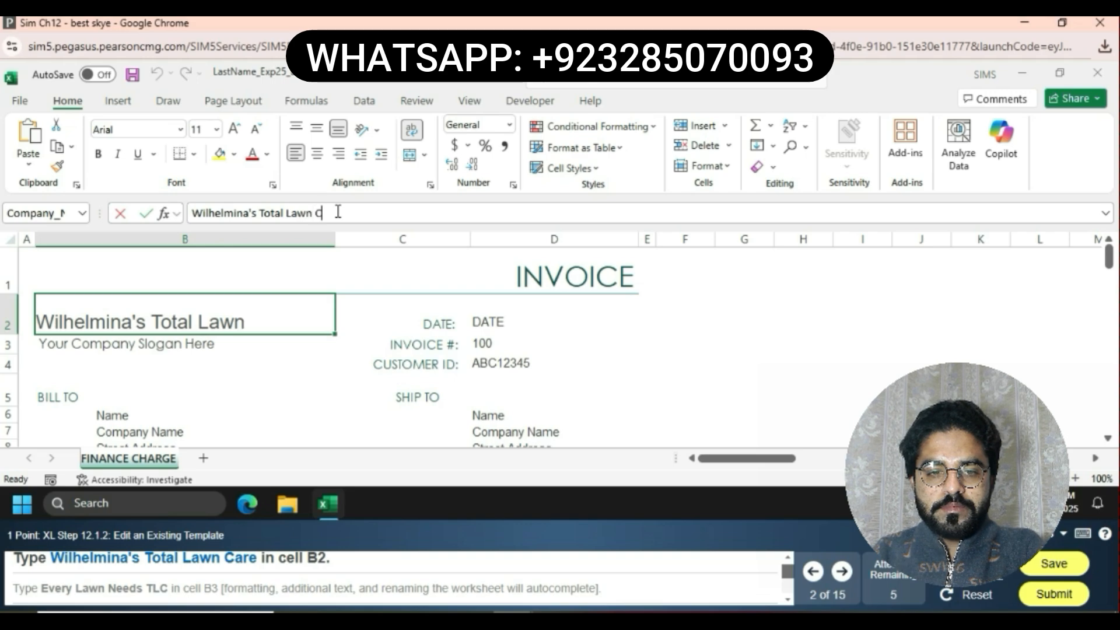
text(are)
key(Return)
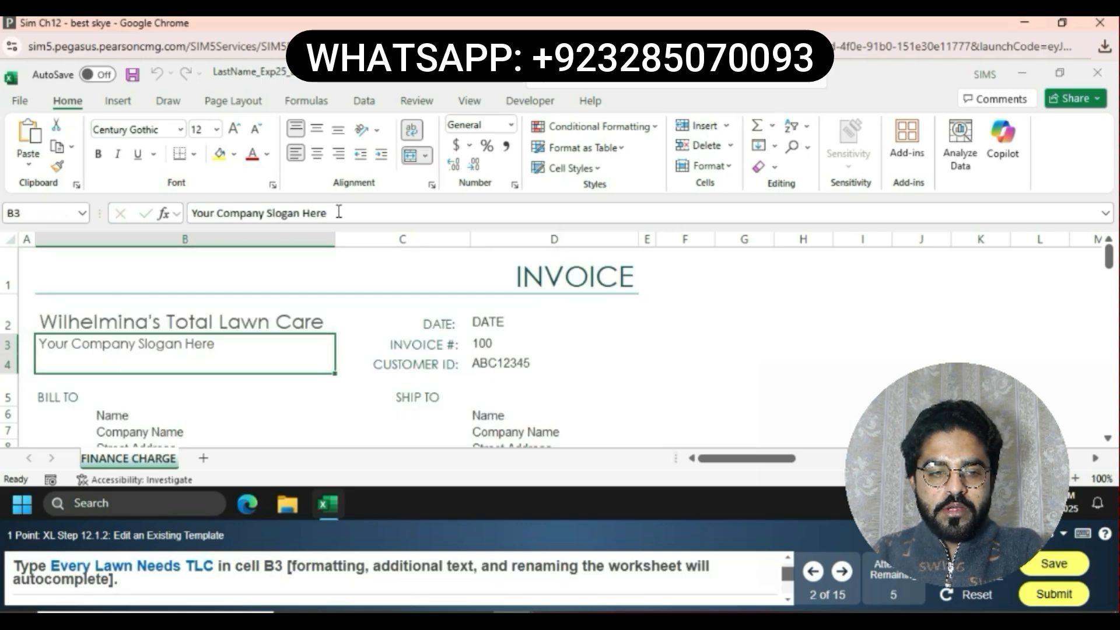
Replace the slogan in cell B3 with Every Lawn Needs TLC
click(338, 213)
key(BackSpace)
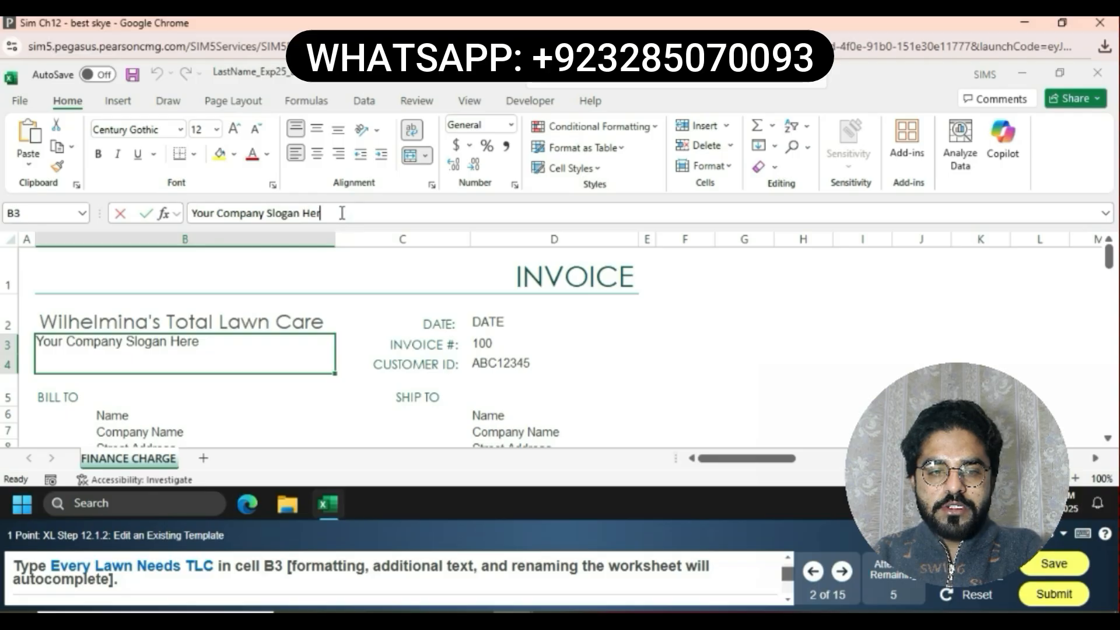
key(BackSpace)
key(BackSpace)
key(BackSpace)
key(BackSpace)
key(BackSpace)
key(BackSpace)
key(BackSpace)
key(BackSpace)
key(BackSpace)
key(BackSpace)
key(BackSpace)
key(BackSpace)
key(BackSpace)
key(BackSpace)
key(BackSpace)
key(BackSpace)
key(BackSpace)
key(BackSpace)
key(BackSpace)
key(BackSpace)
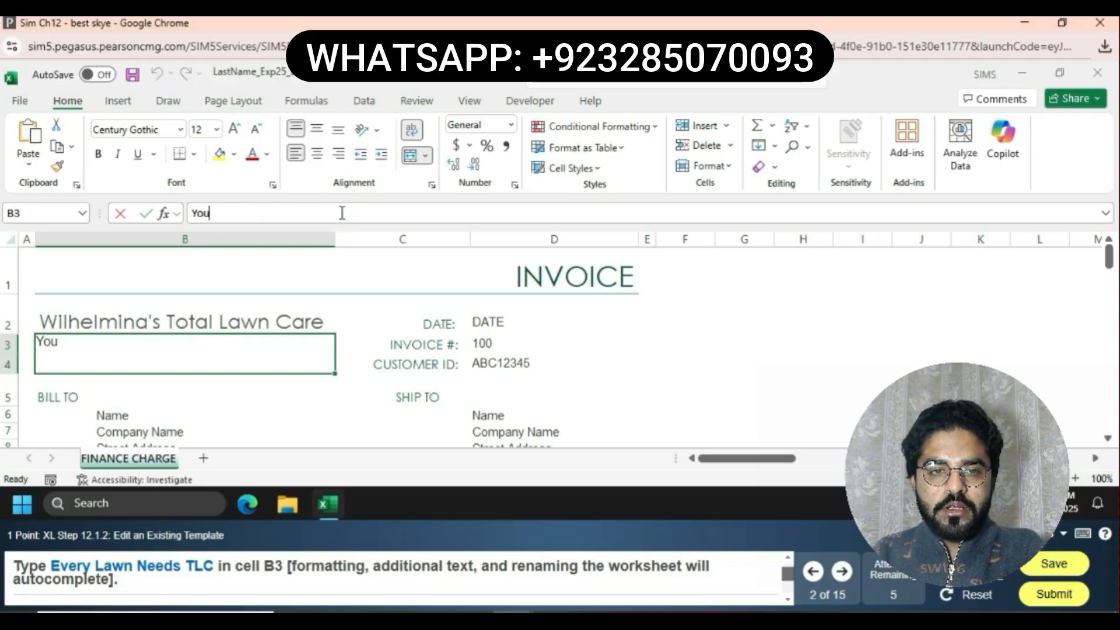
text(Evet)
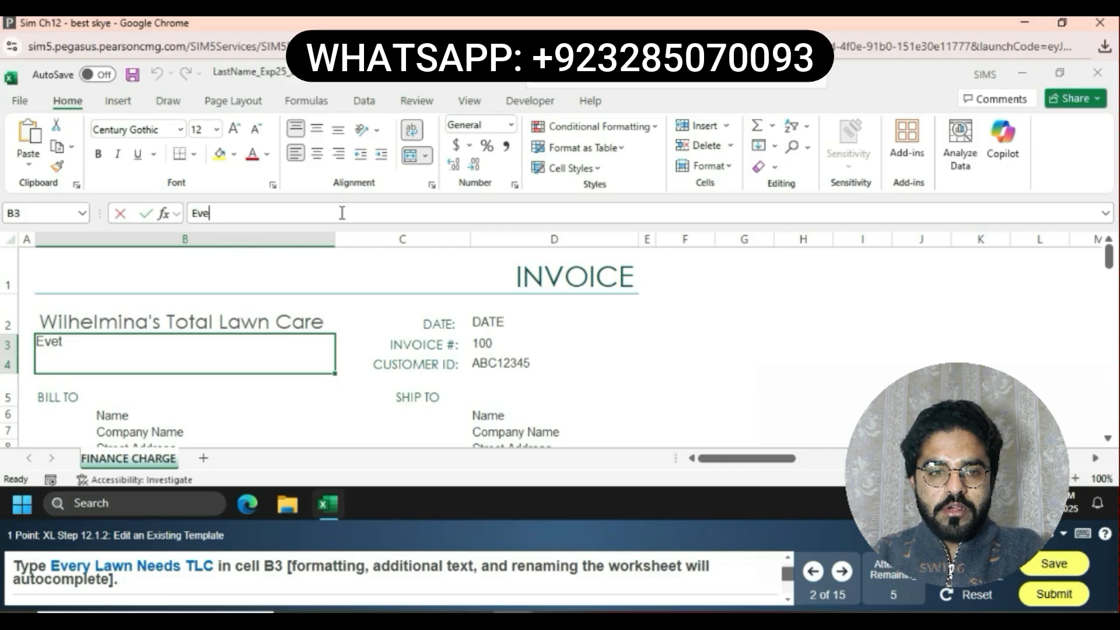
key(BackSpace)
text(r)
text(y L)
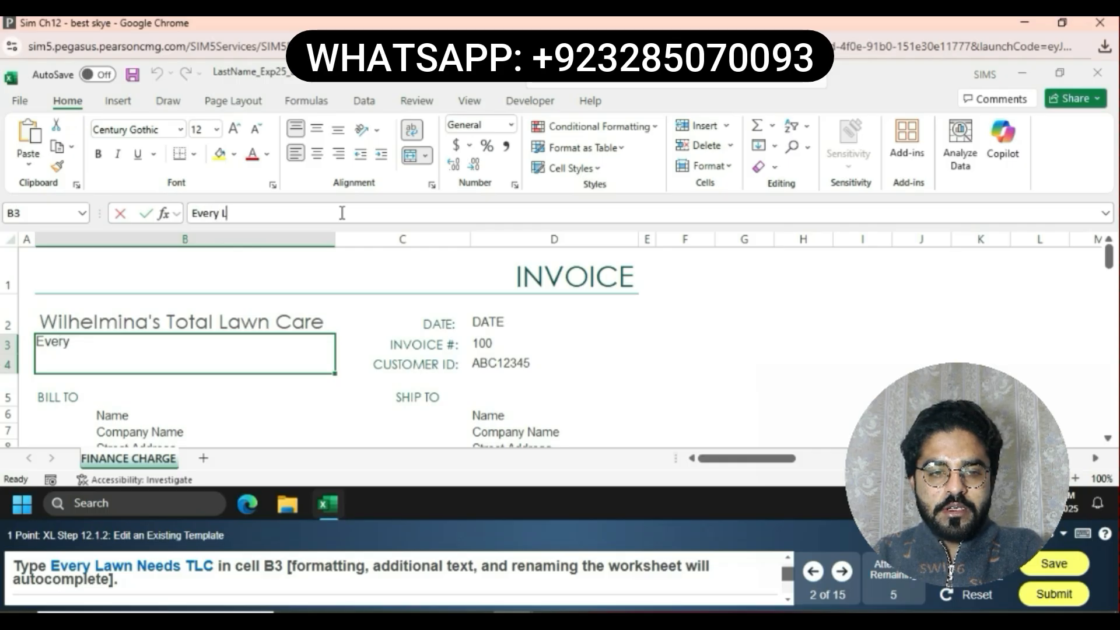
text(awn N)
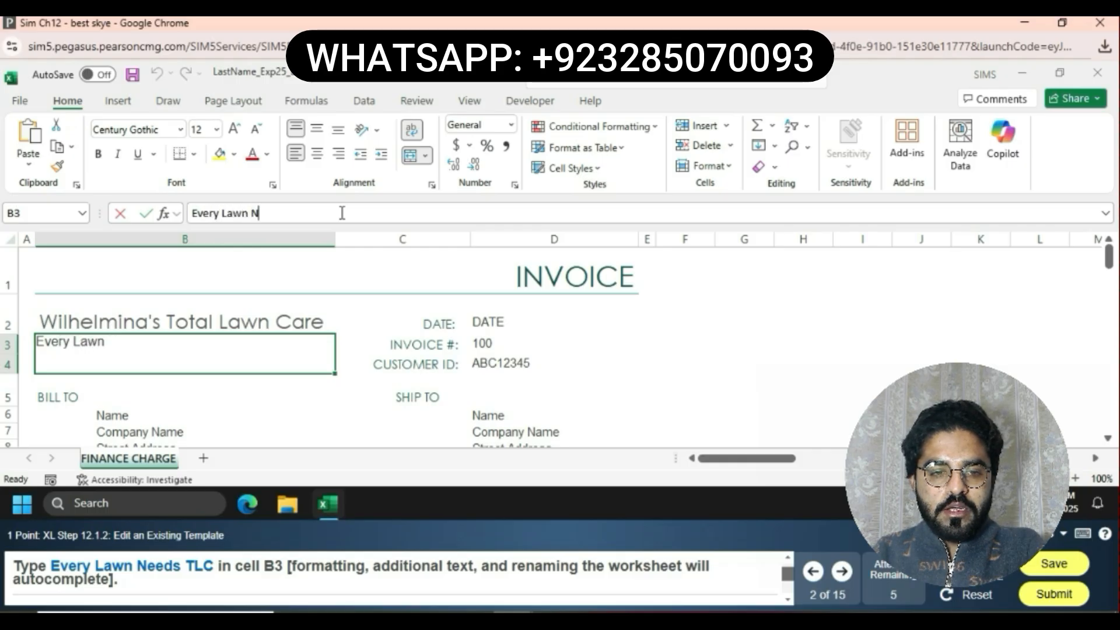
text(eeds)
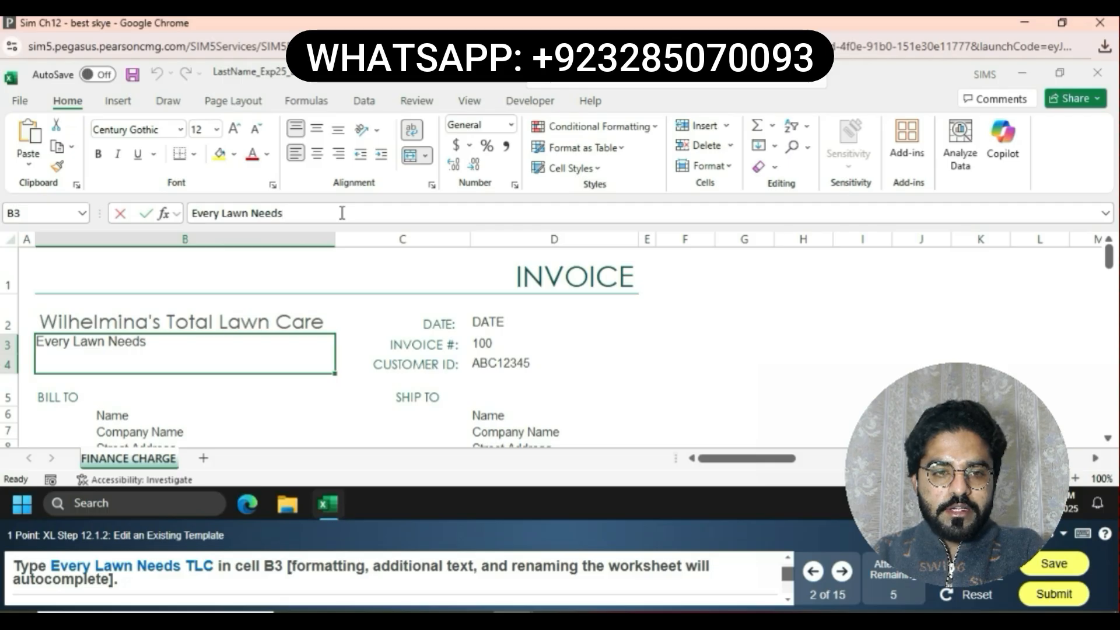
text( TLC)
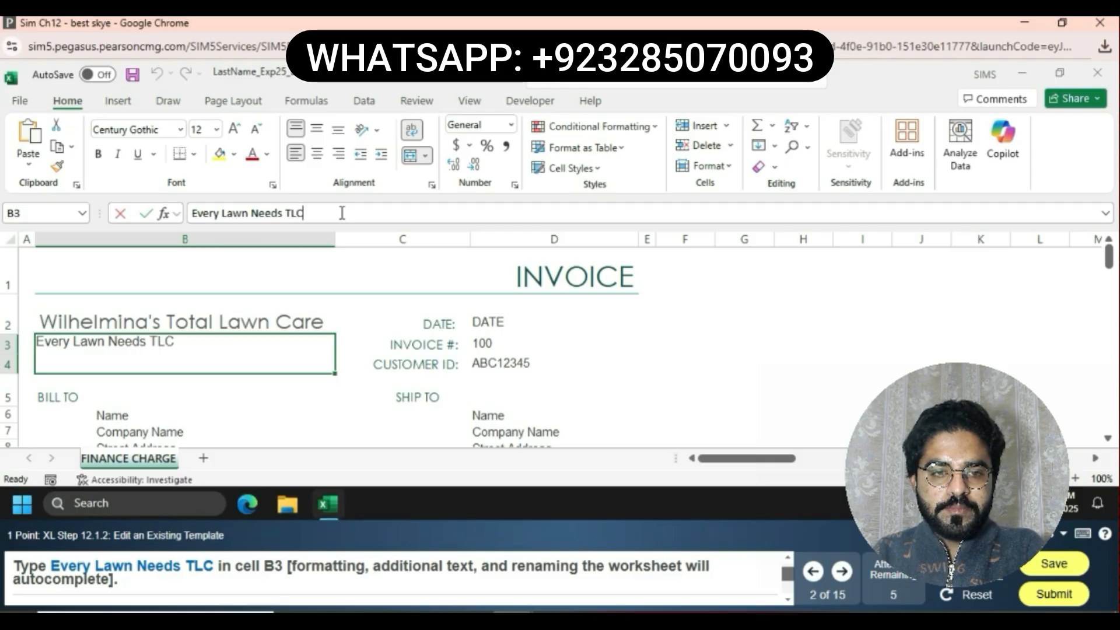
key(Return)
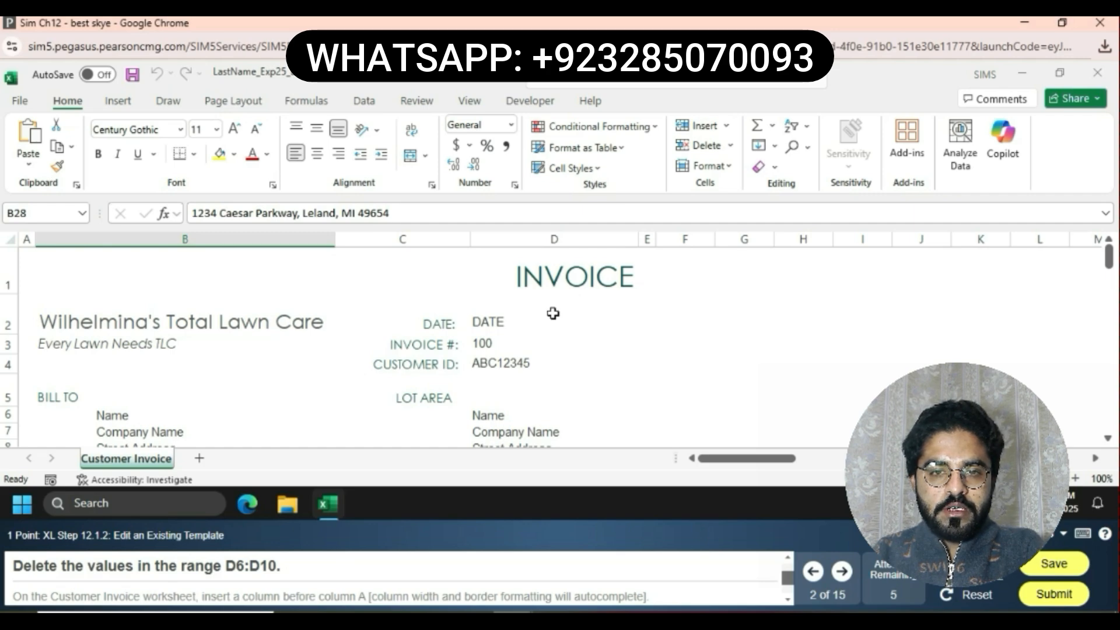
Delete the values in the range D6:D10 under Lot Area
click(509, 414)
double_click(507, 413)
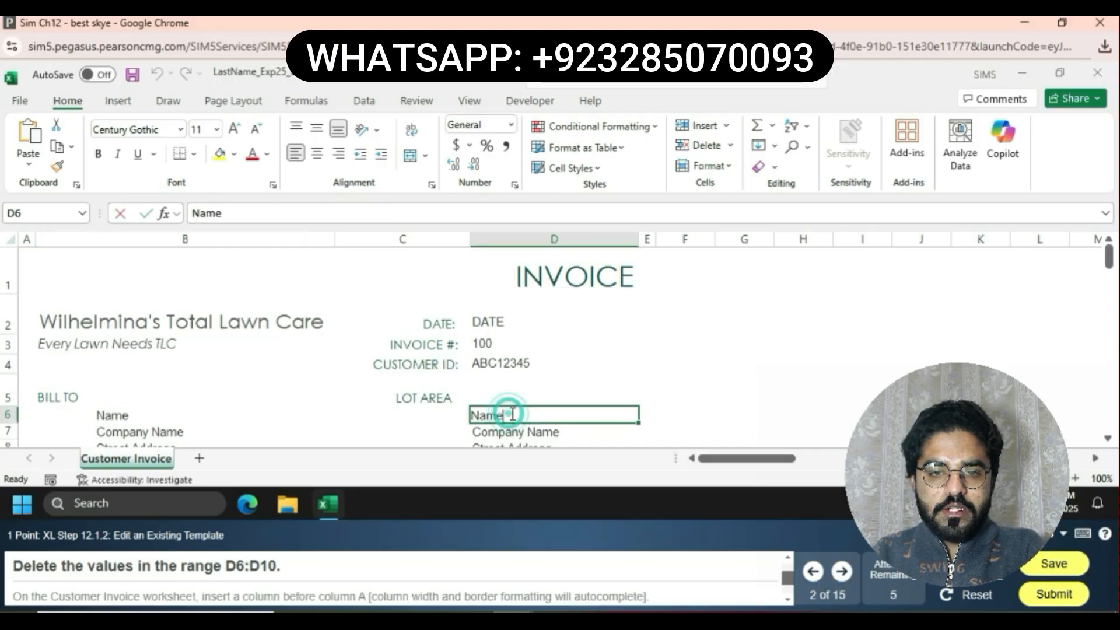
click(630, 370)
mouse_move(538, 413)
mouse_down()
mouse_move(527, 460)
mouse_move(534, 395)
mouse_move(455, 396)
mouse_move(536, 396)
mouse_up()
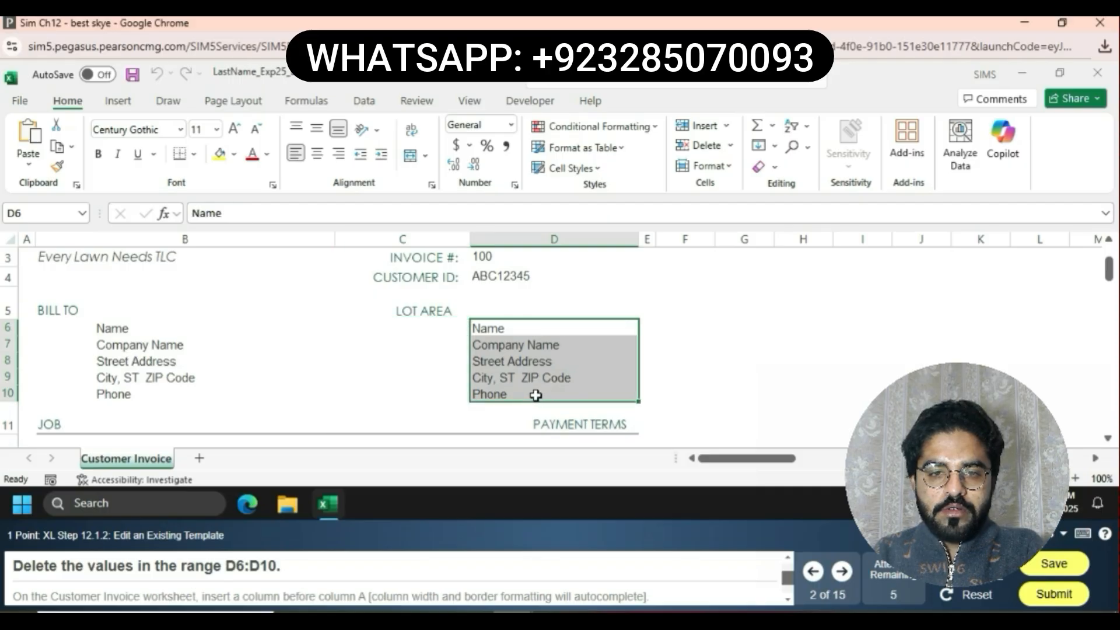
key(Delete)
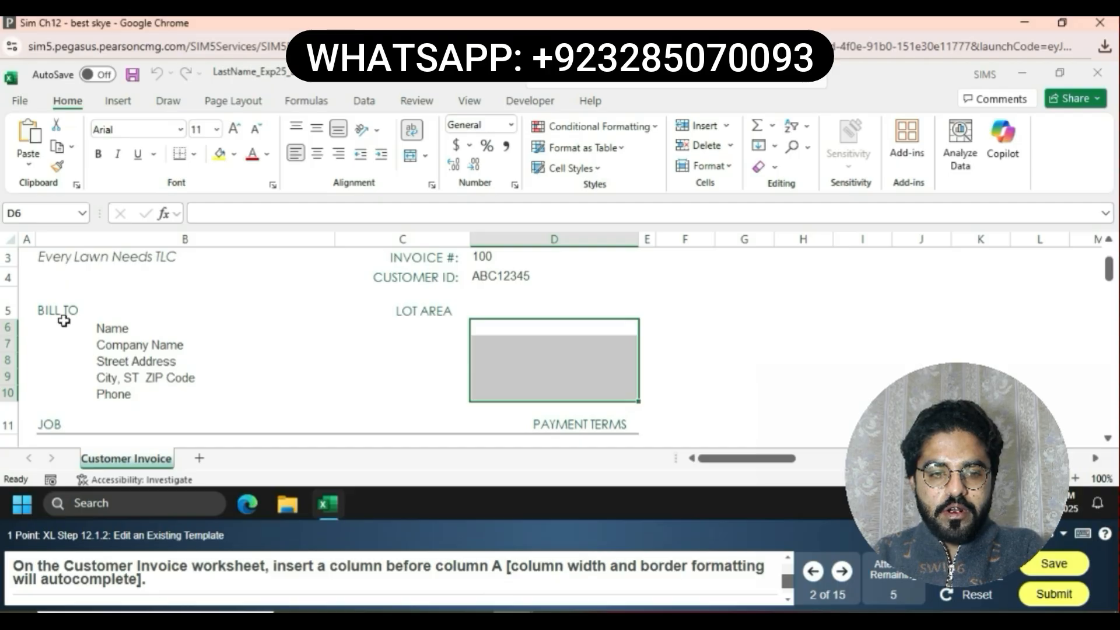
Insert a new column before column A on the Customer Invoice worksheet
click(25, 238)
right_click(26, 239)
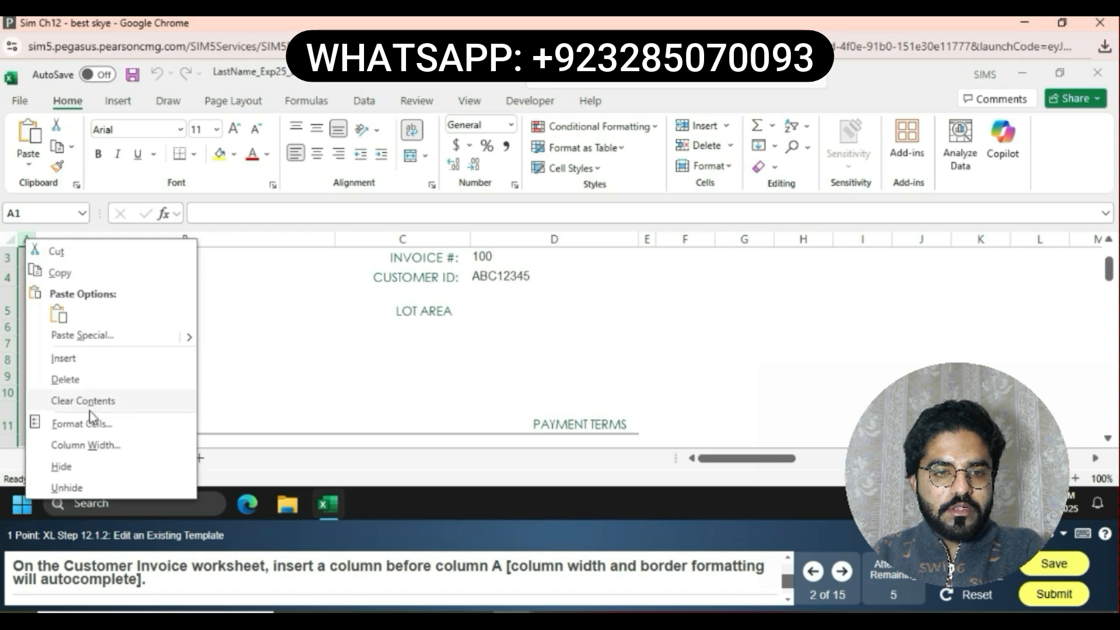
click(68, 353)
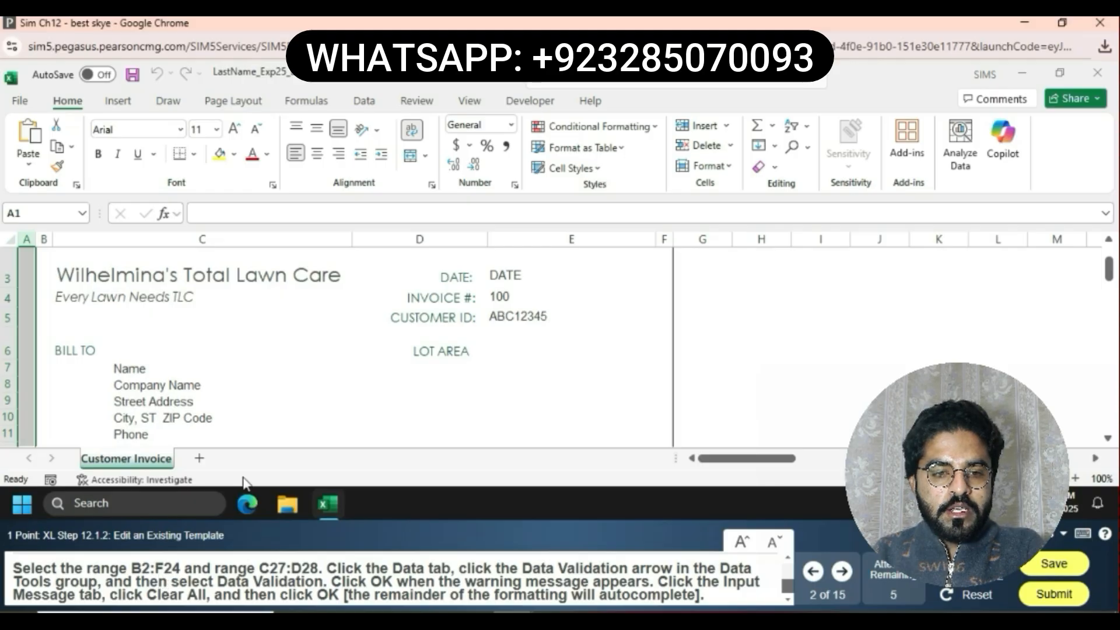
Select the ranges B2:F24 and C27:D28 and clear all data validation input message settings from them
click(340, 398)
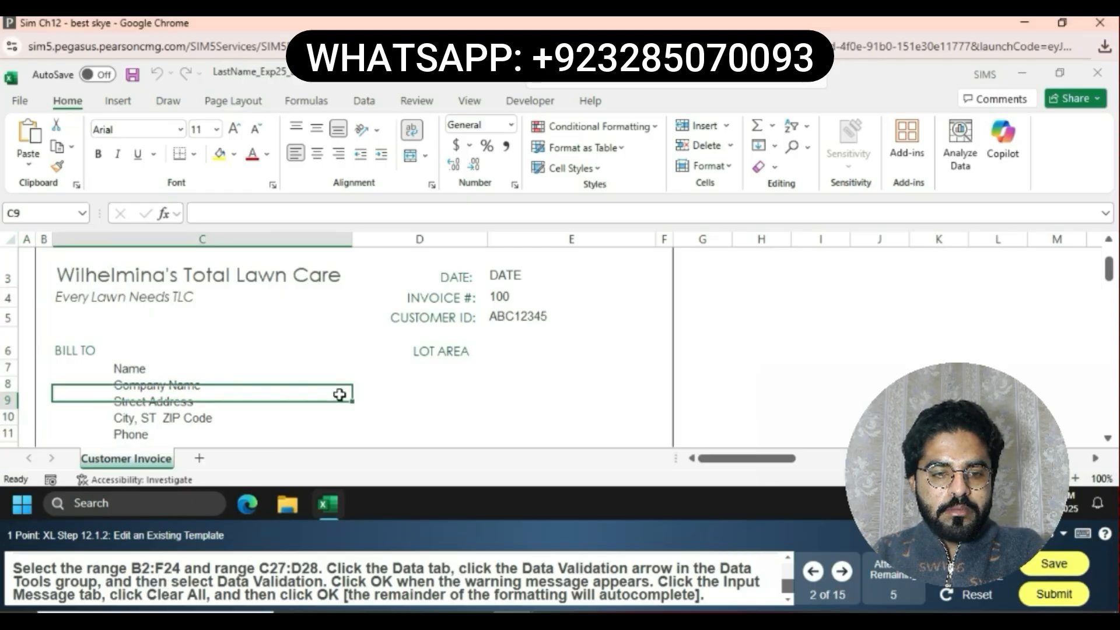
scroll(339, 395, up, 1)
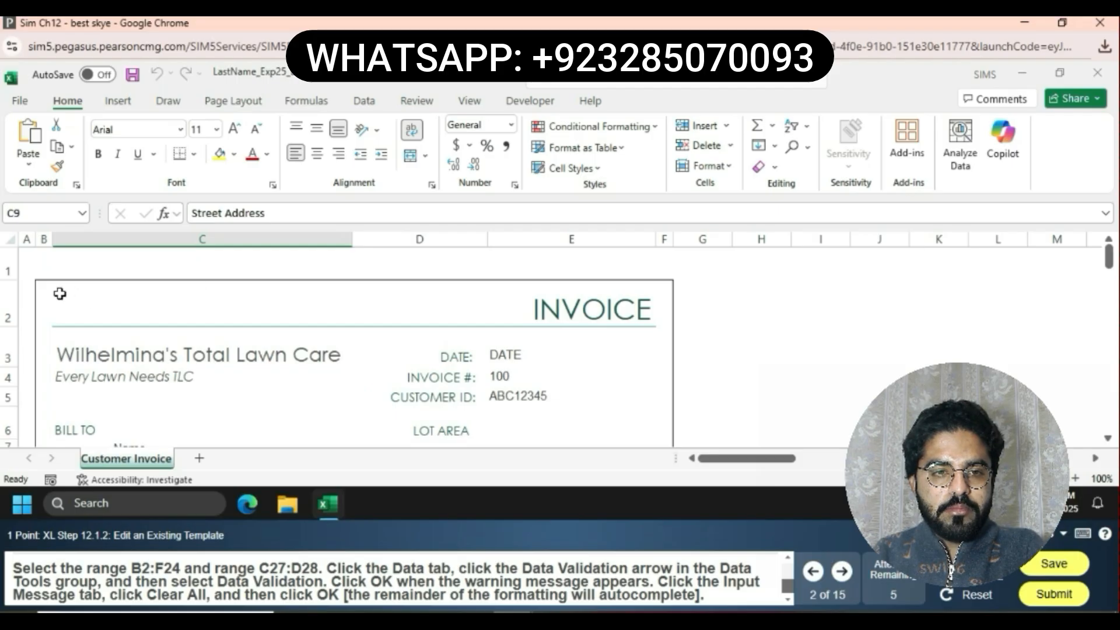
drag(59, 294, 666, 303)
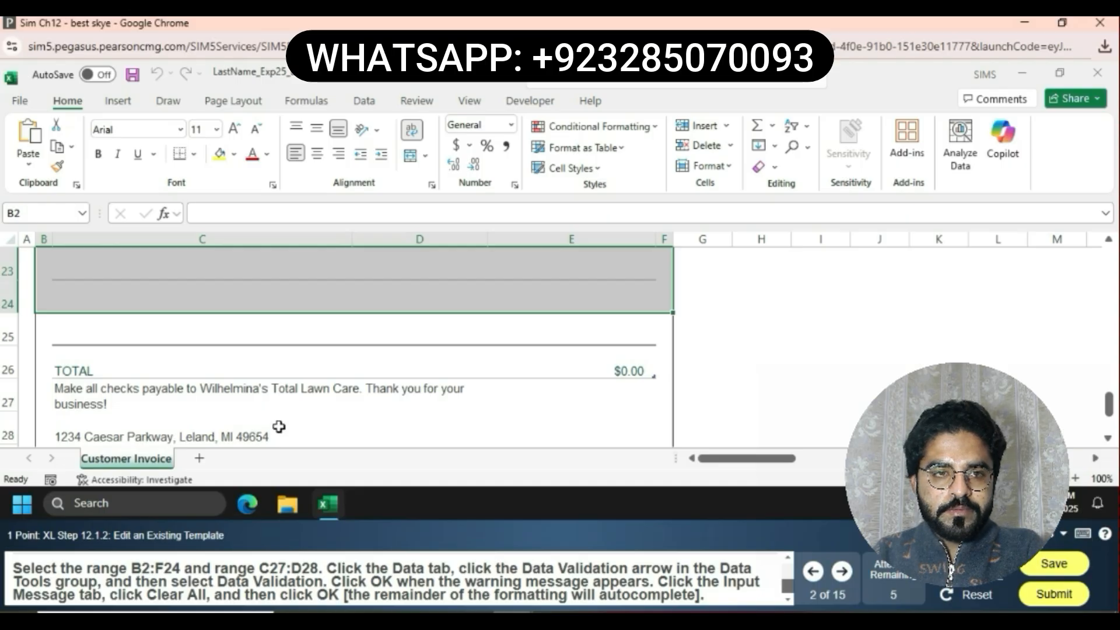
ctrl+click(74, 391)
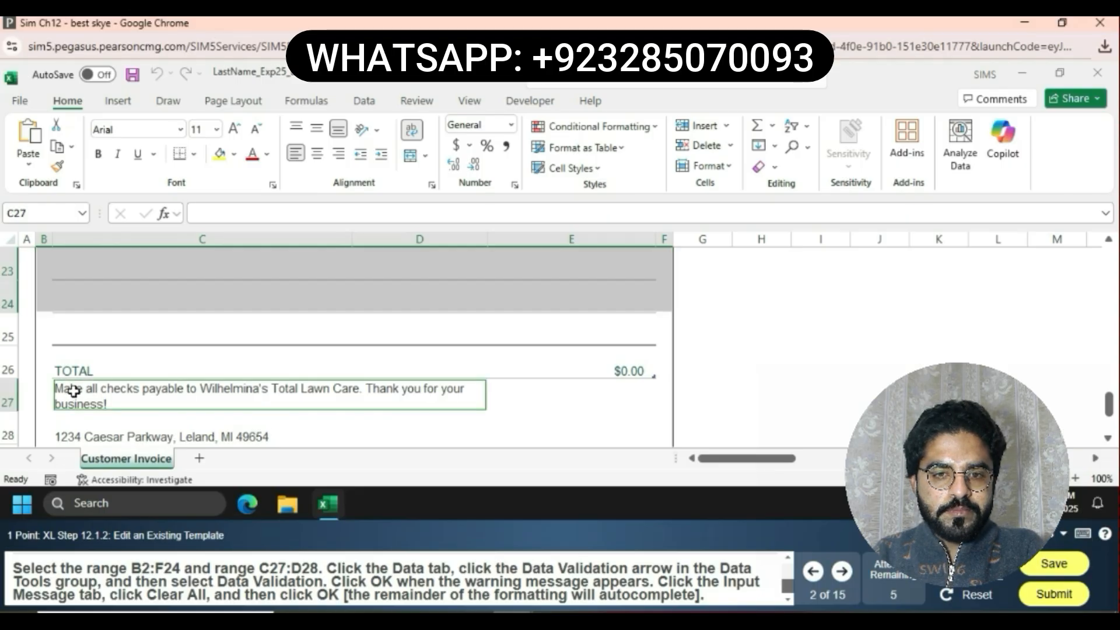
mouse_move(73, 391)
mouse_down()
mouse_move(594, 396)
mouse_move(483, 393)
mouse_move(478, 413)
mouse_up()
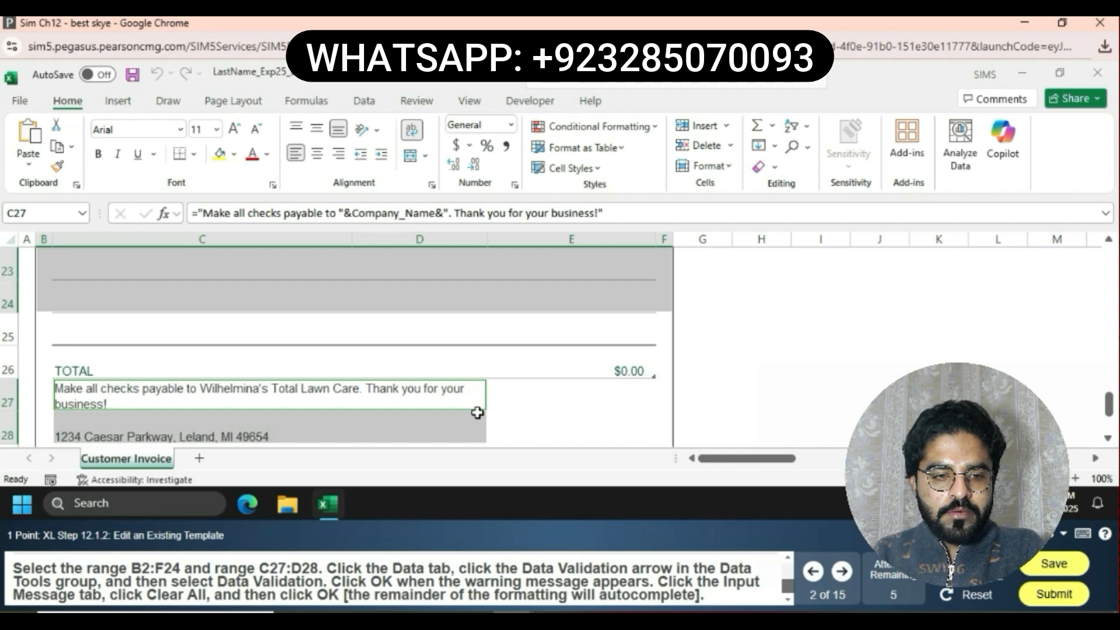
click(359, 97)
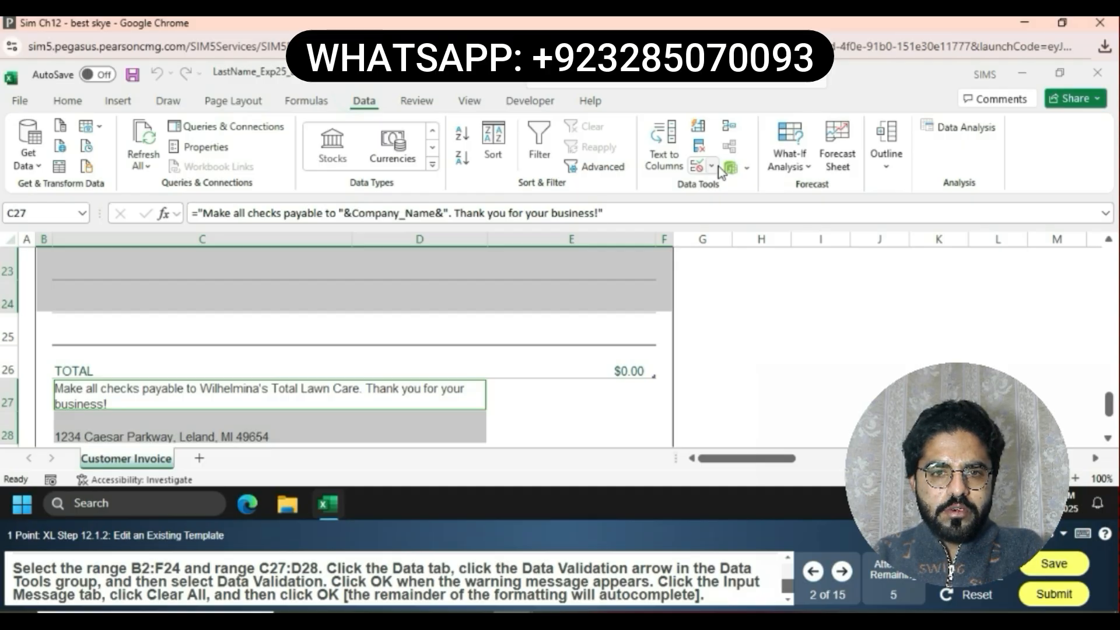
click(712, 168)
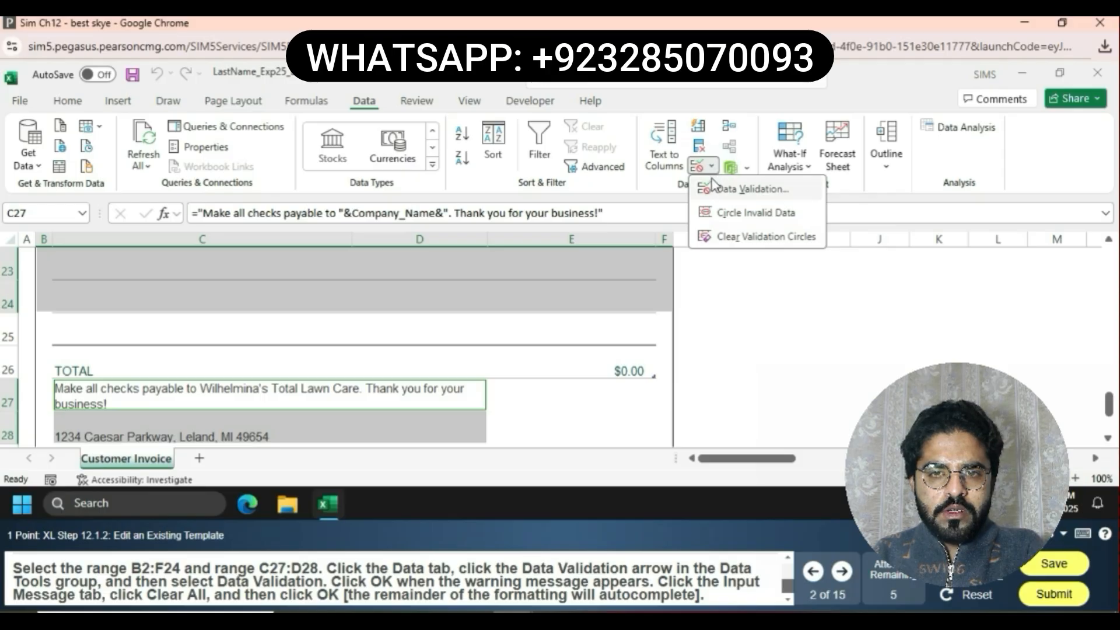
click(719, 188)
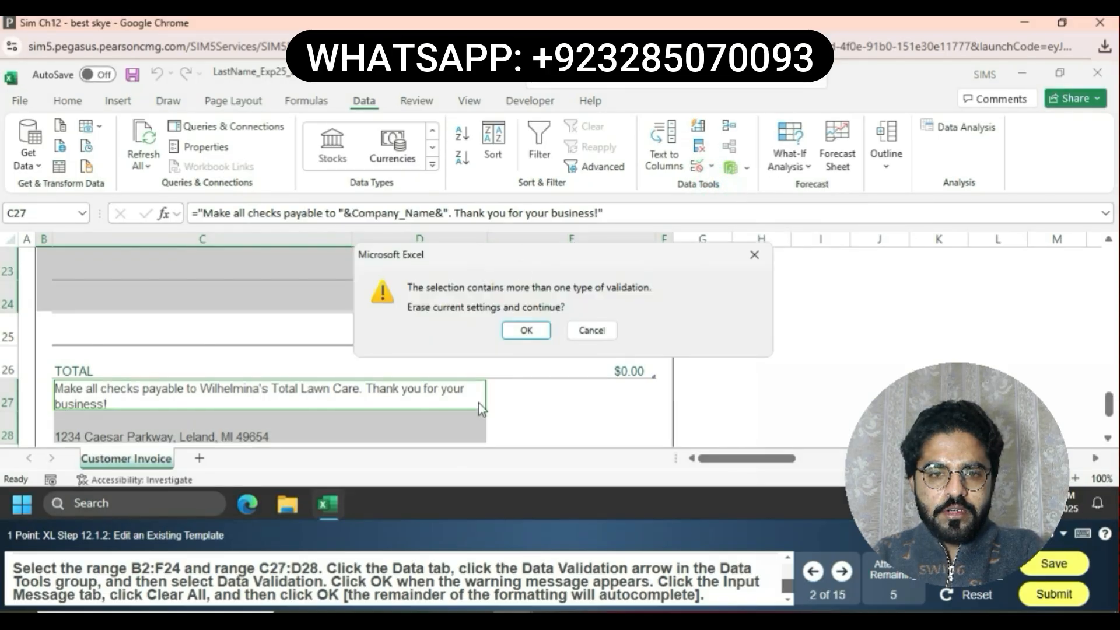
click(528, 330)
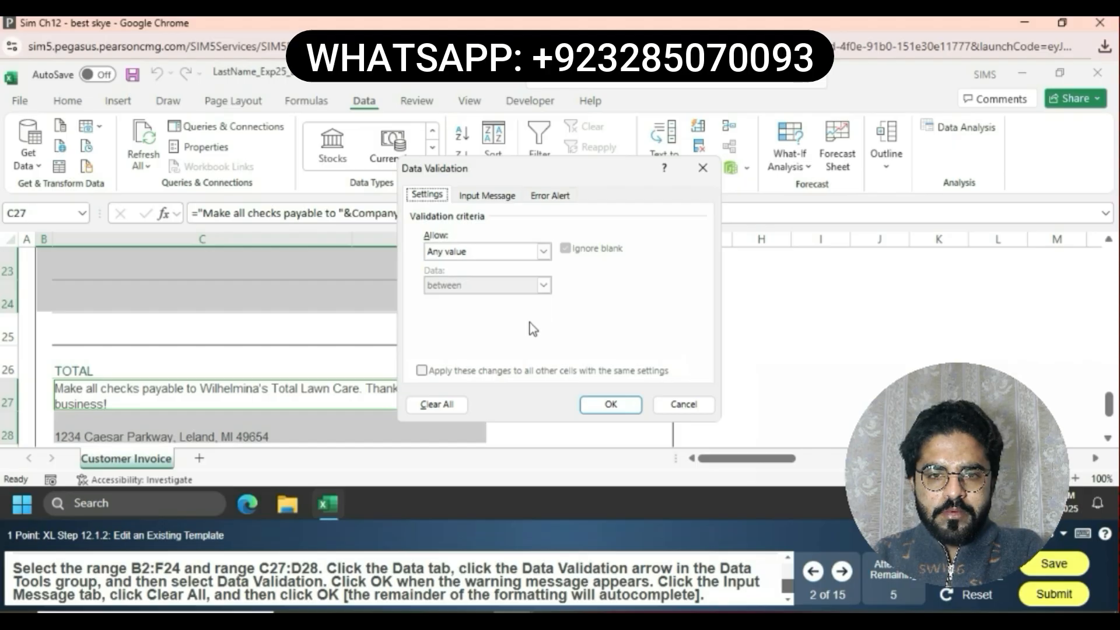
click(495, 196)
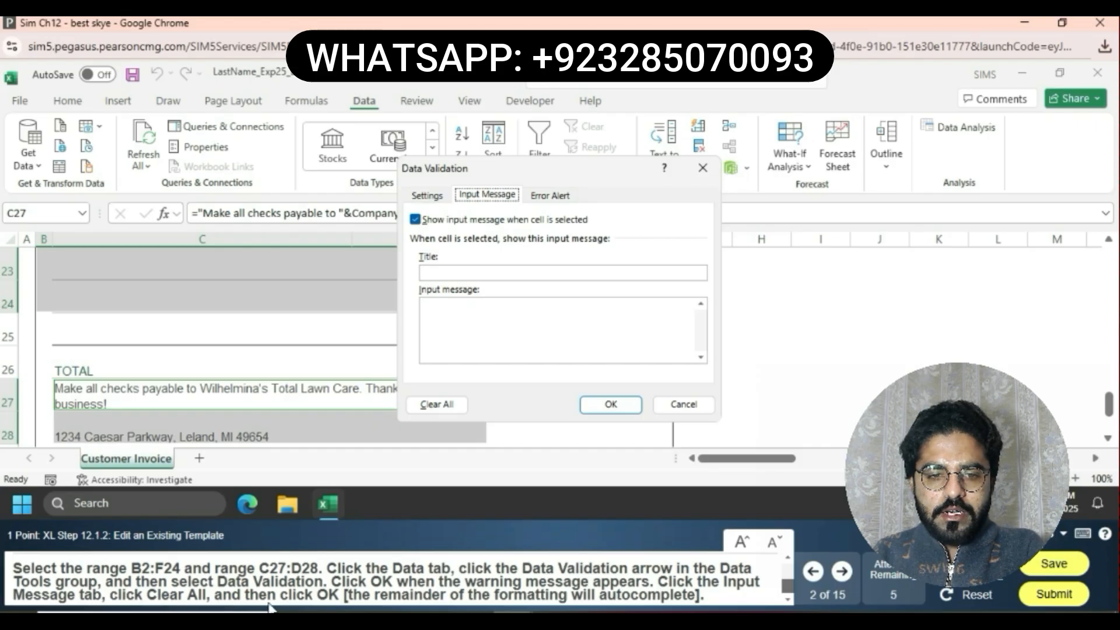
click(437, 405)
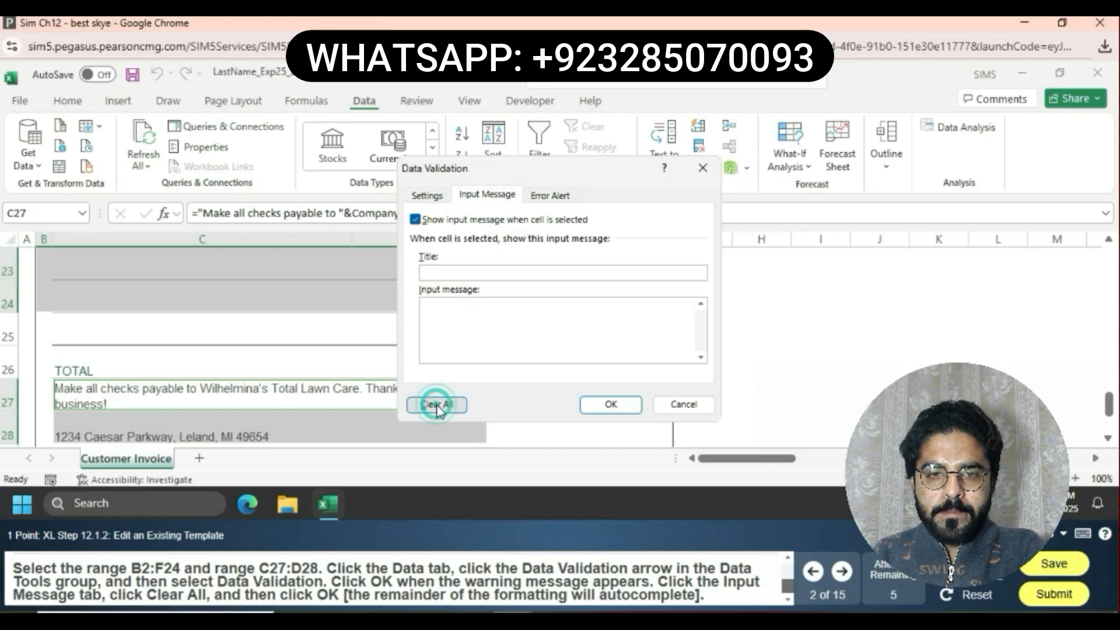
click(616, 407)
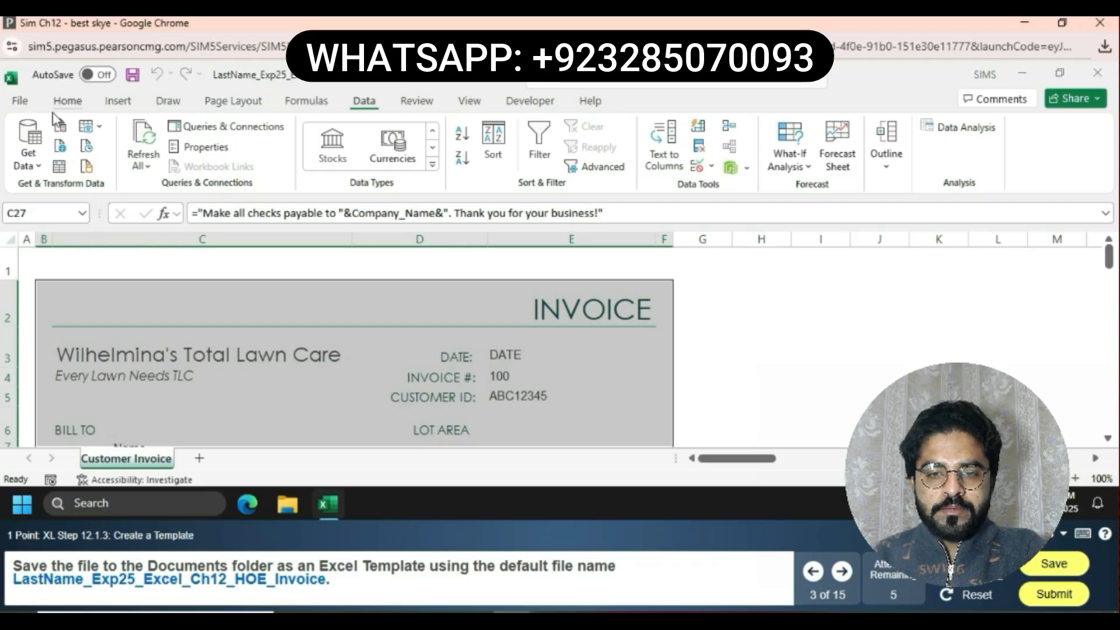
Save the workbook to the Documents folder as an Excel Template named LastName_Exp25_Excel_Ch12_HOE_Invoice
click(20, 100)
click(64, 331)
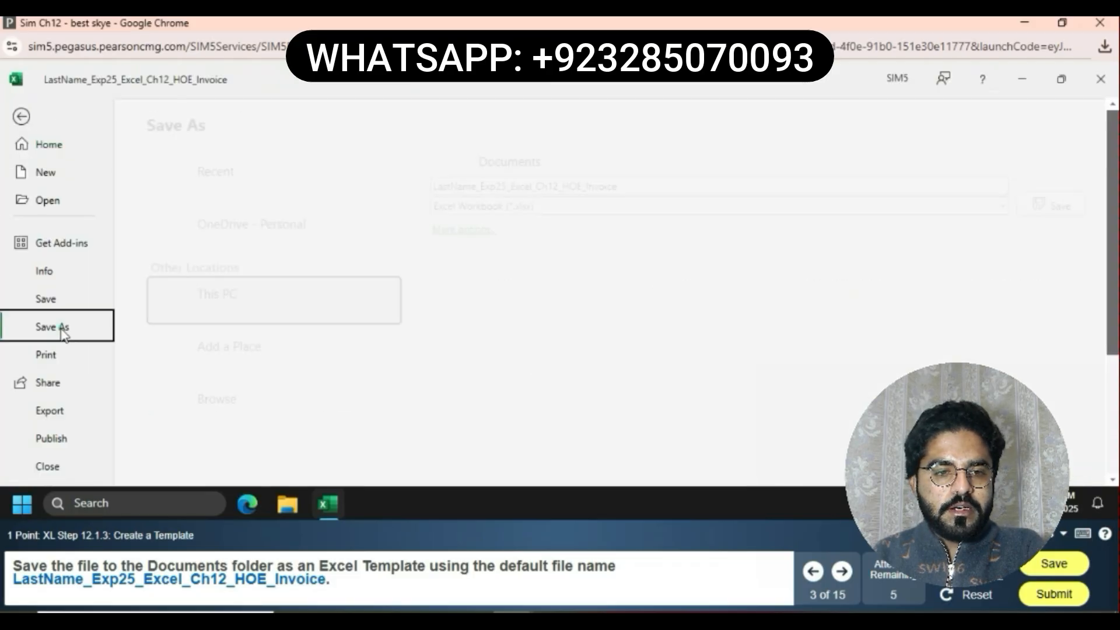
click(252, 409)
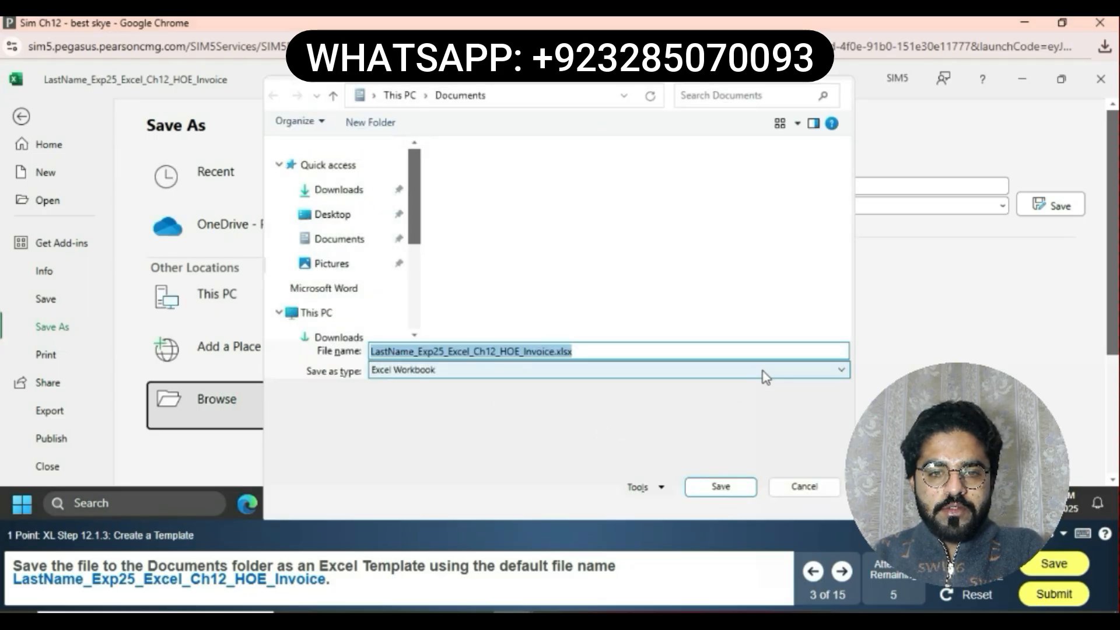
click(840, 370)
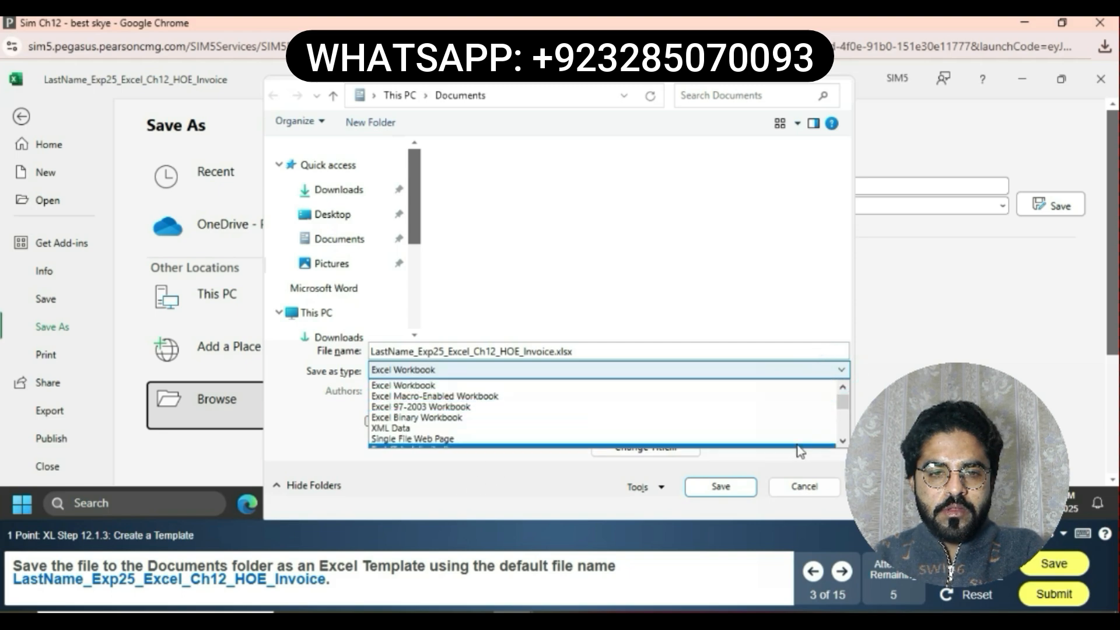
click(843, 441)
click(843, 441)
click(843, 441)
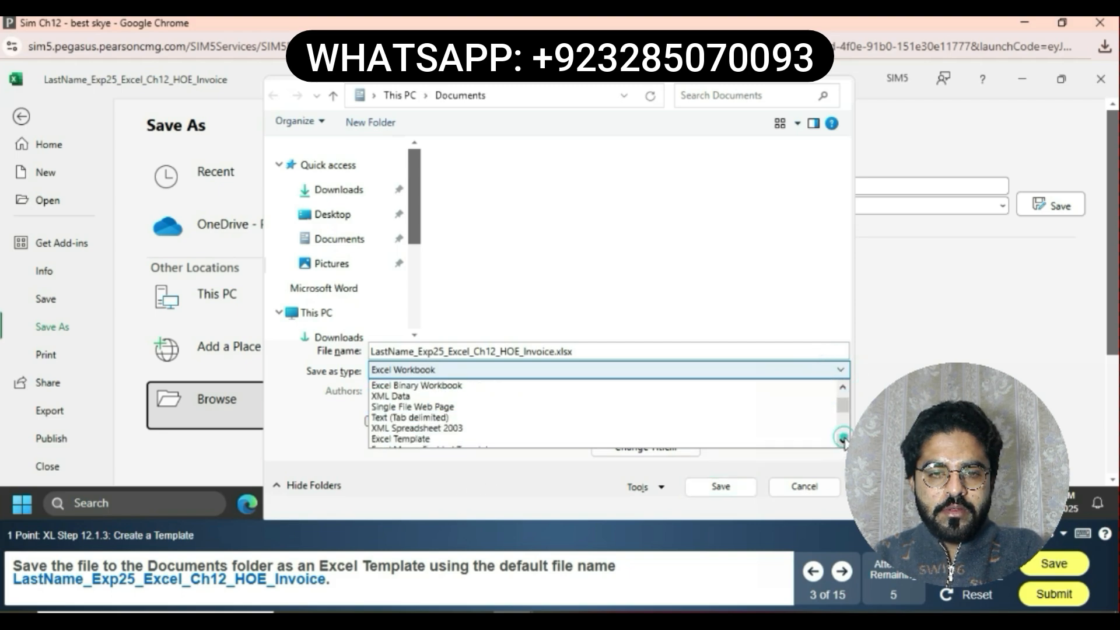
click(842, 441)
click(428, 428)
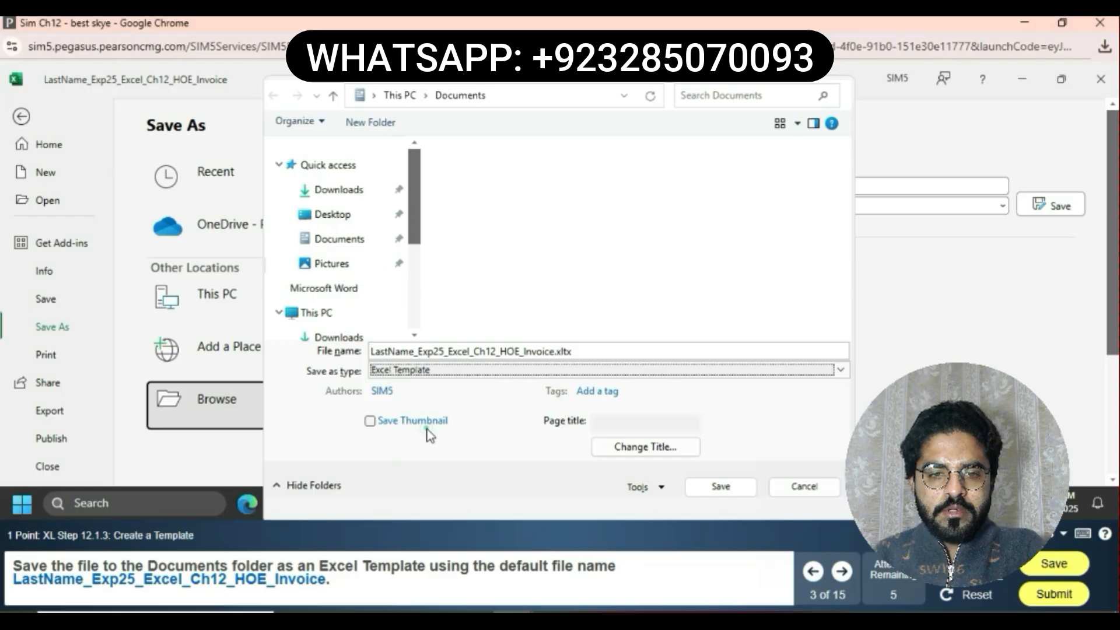
click(716, 492)
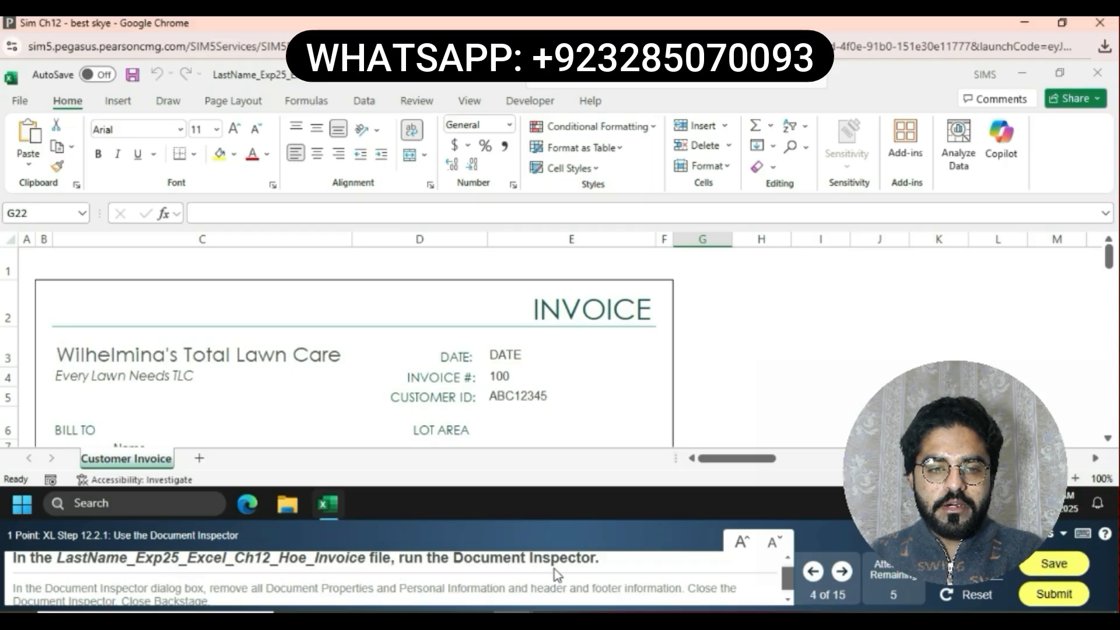
Run the Document Inspector and remove all document properties, personal information, and headers and footers
click(19, 105)
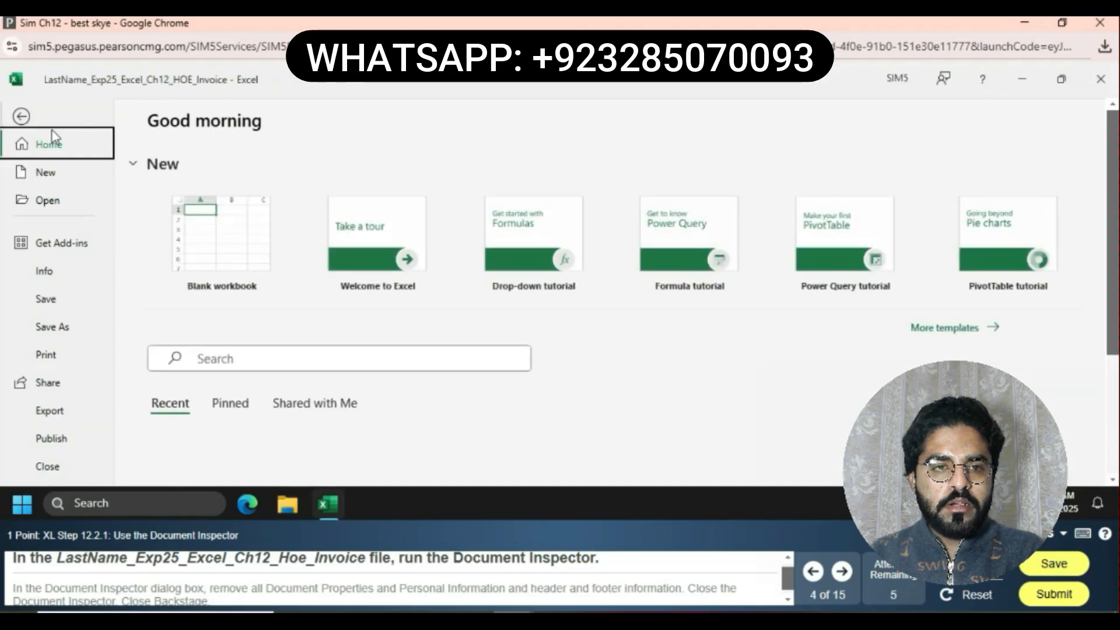
click(60, 270)
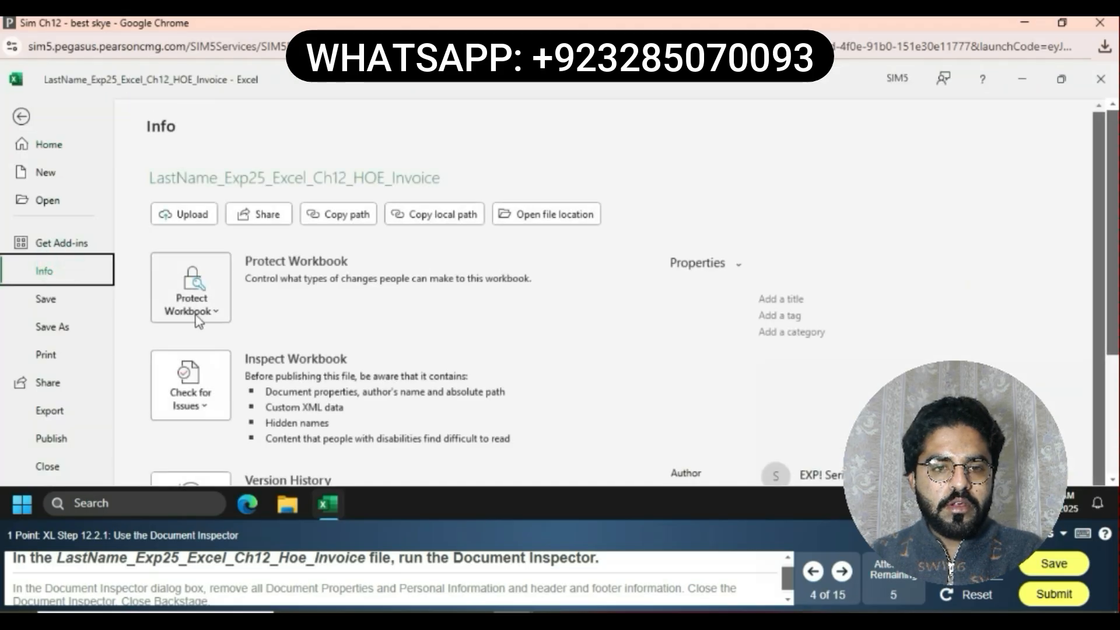
click(208, 393)
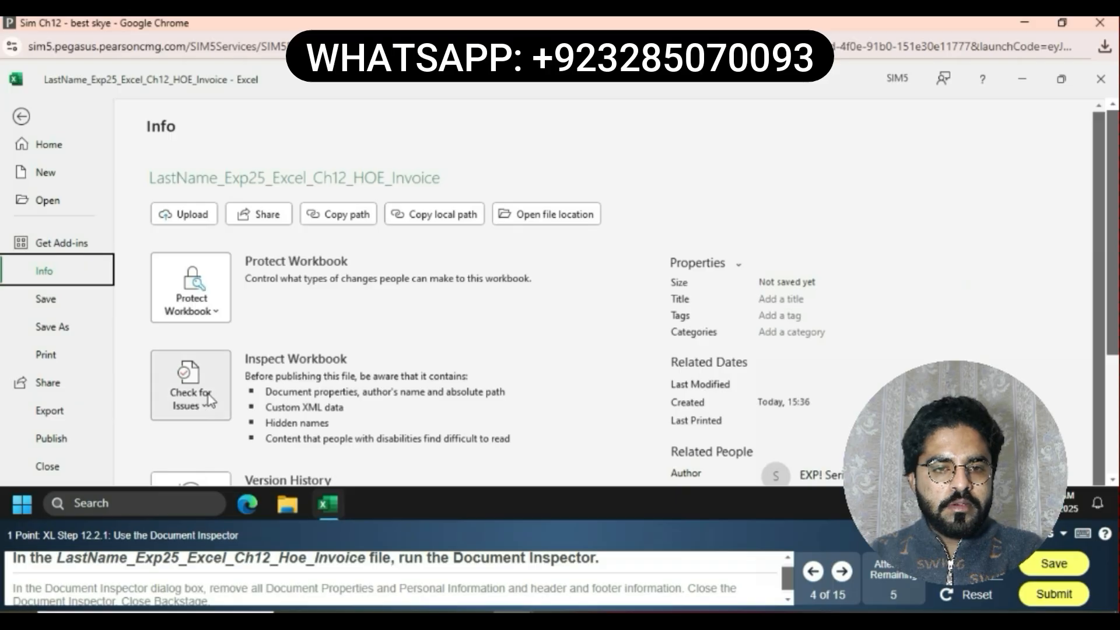
click(252, 229)
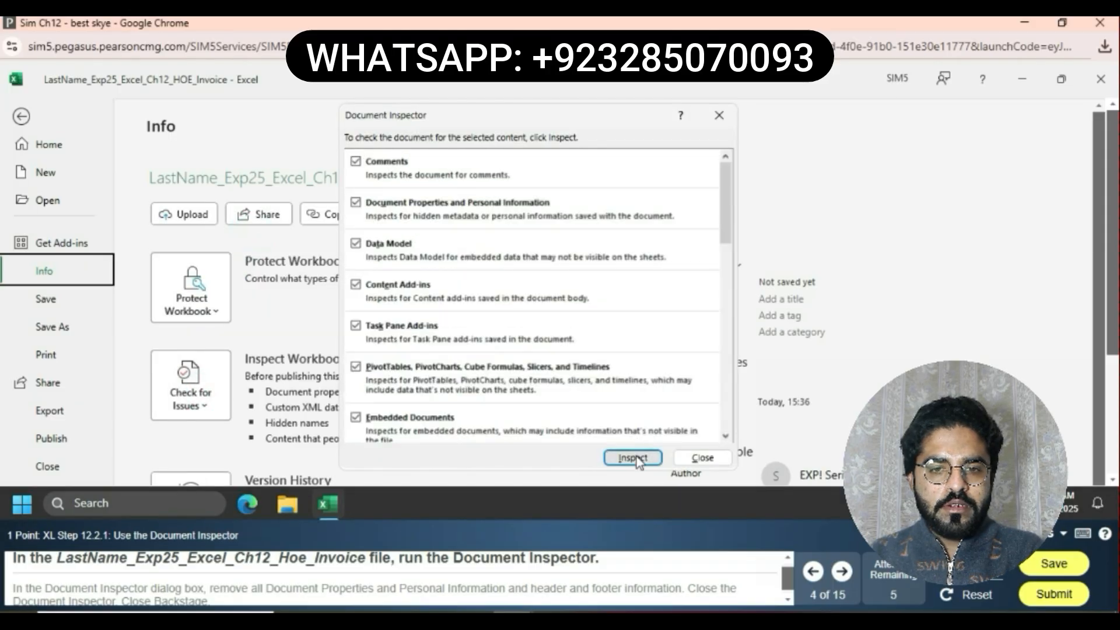
click(633, 458)
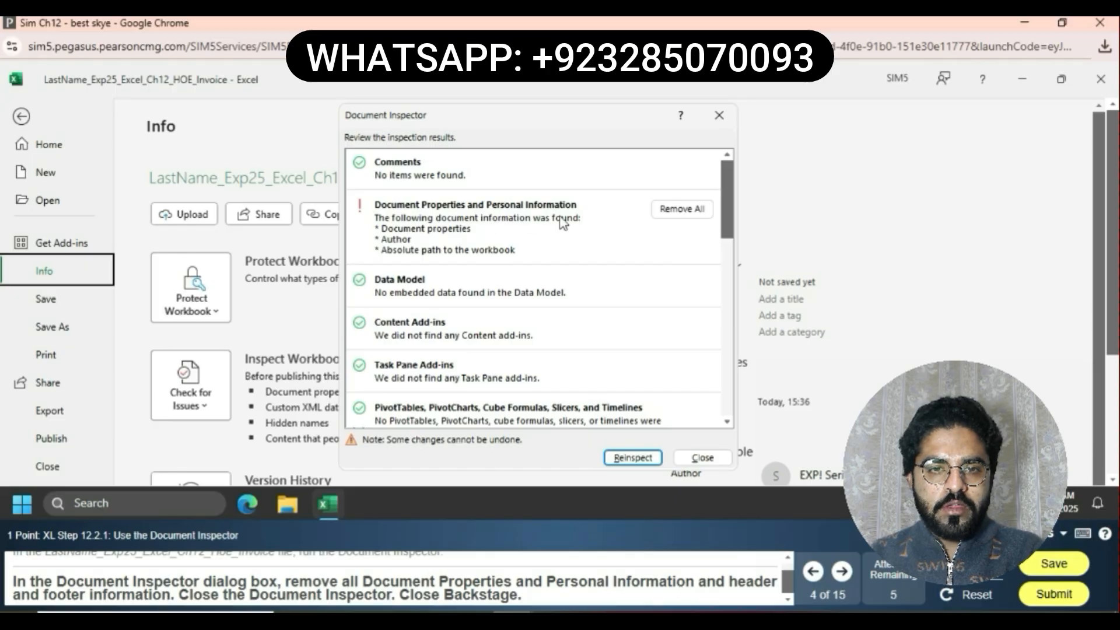
click(680, 208)
scroll(675, 216, down, 5)
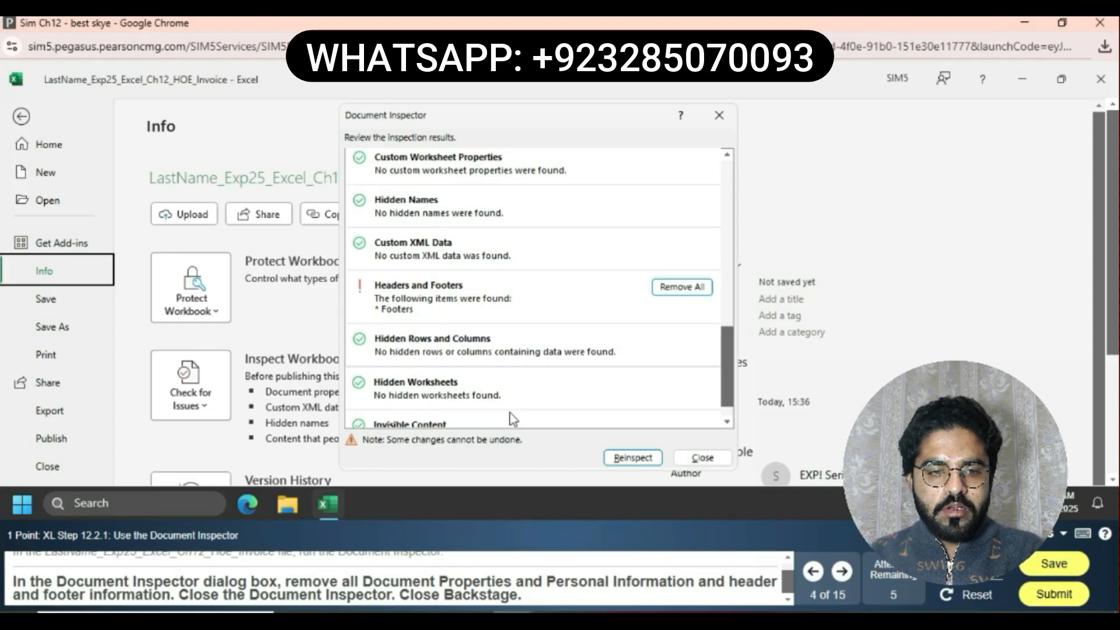
scroll(511, 419, down, 1)
click(679, 261)
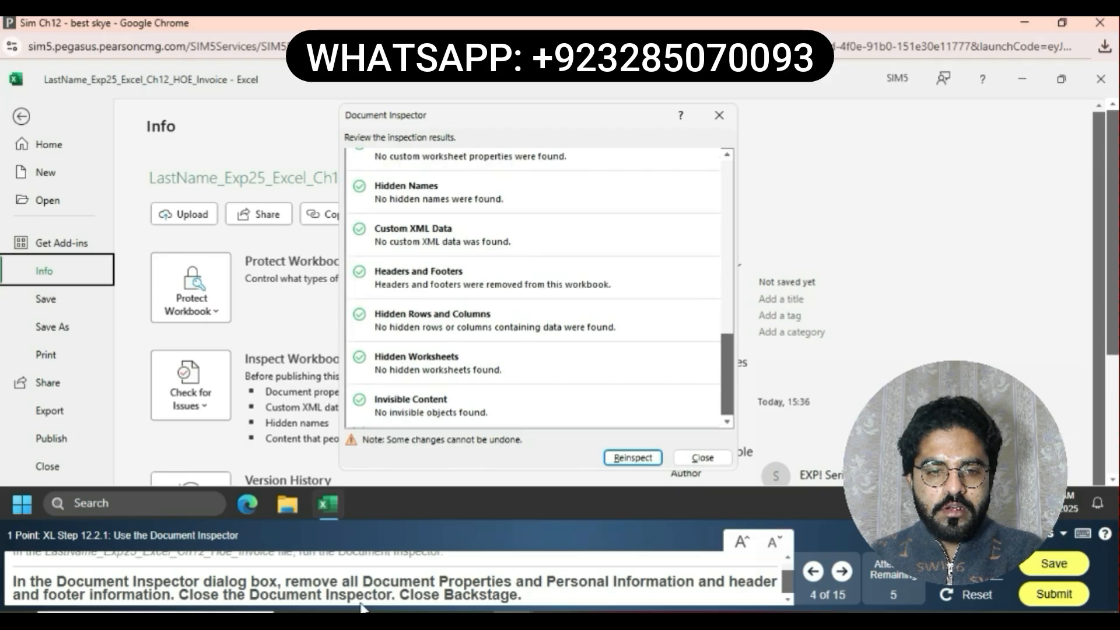
click(704, 460)
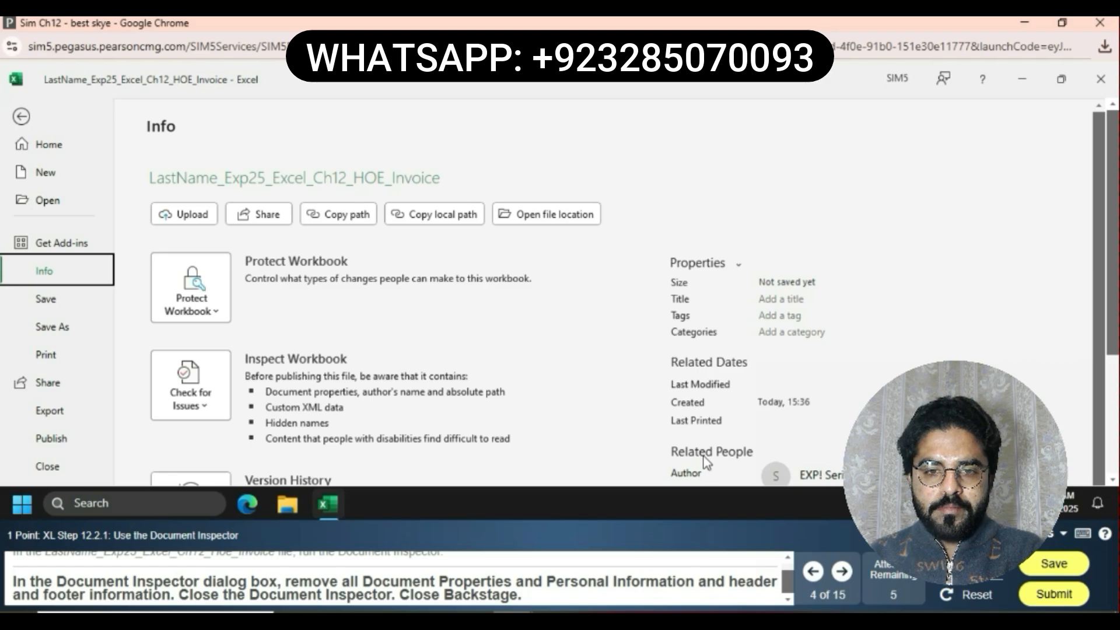
click(24, 118)
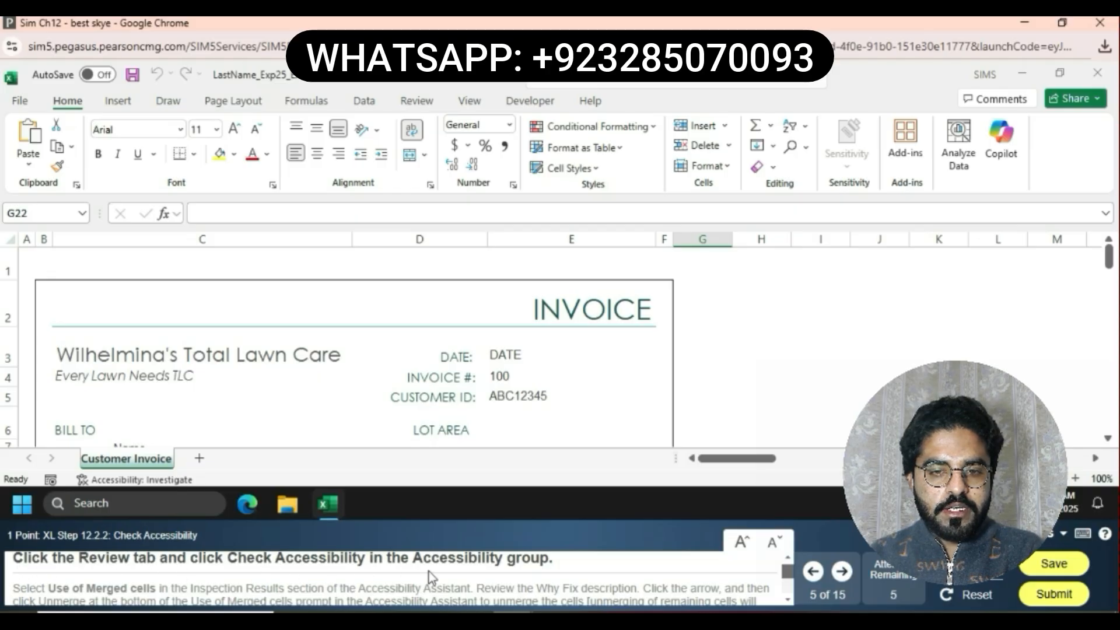
Run Check Accessibility on the workbook
click(524, 104)
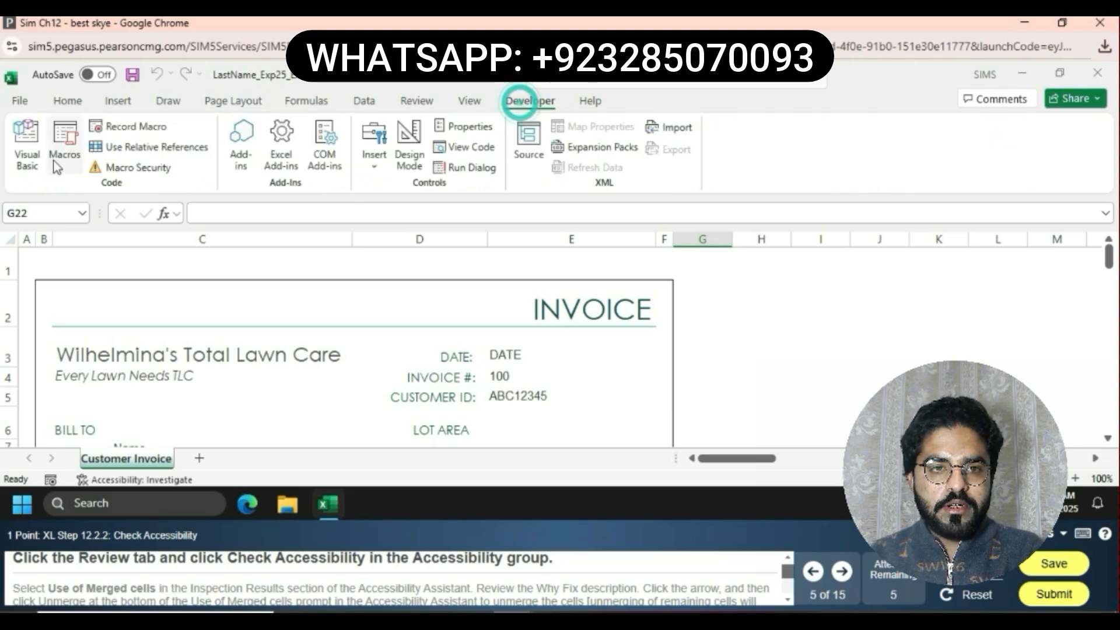
click(415, 108)
click(226, 162)
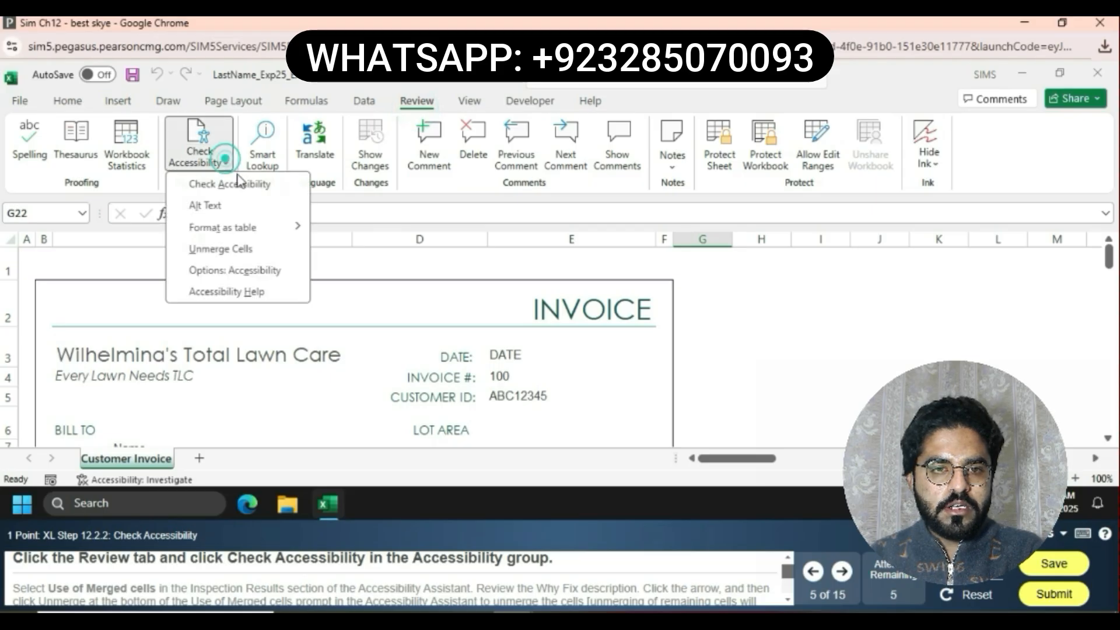
click(244, 184)
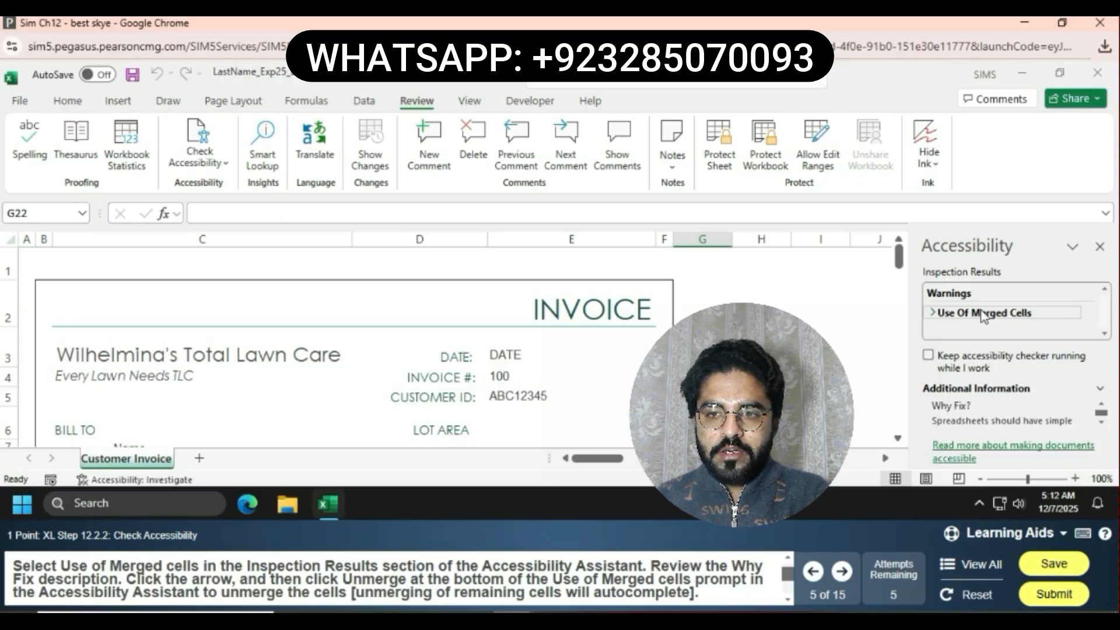
Unmerge the merged cells flagged under Use of Merged Cells in the accessibility results, then close the Accessibility pane
click(937, 313)
click(937, 311)
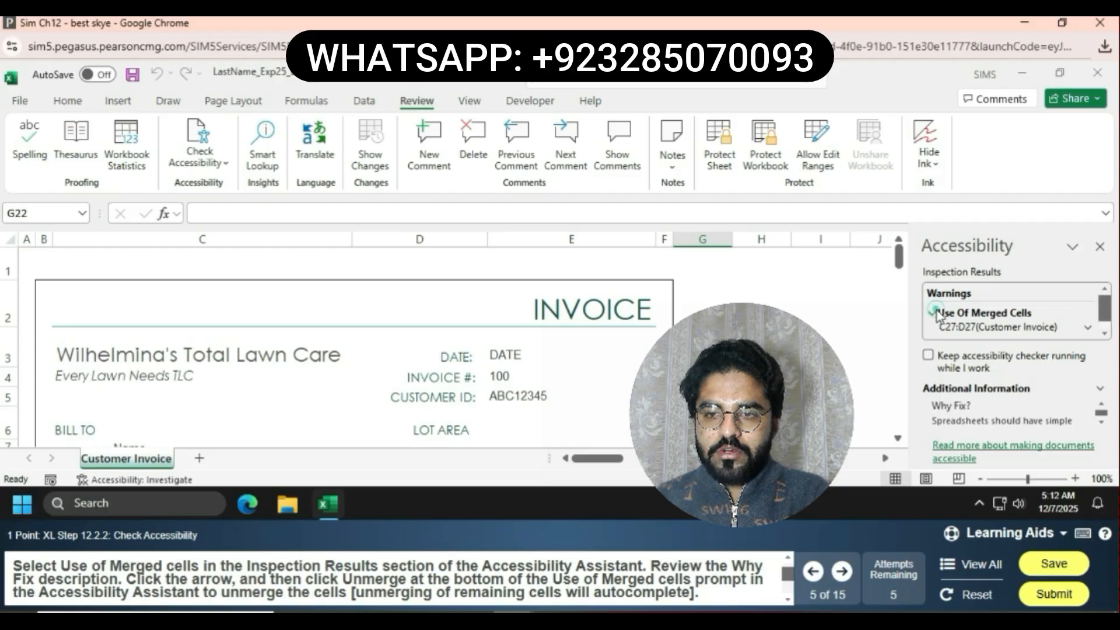
scroll(1041, 331, down, 1)
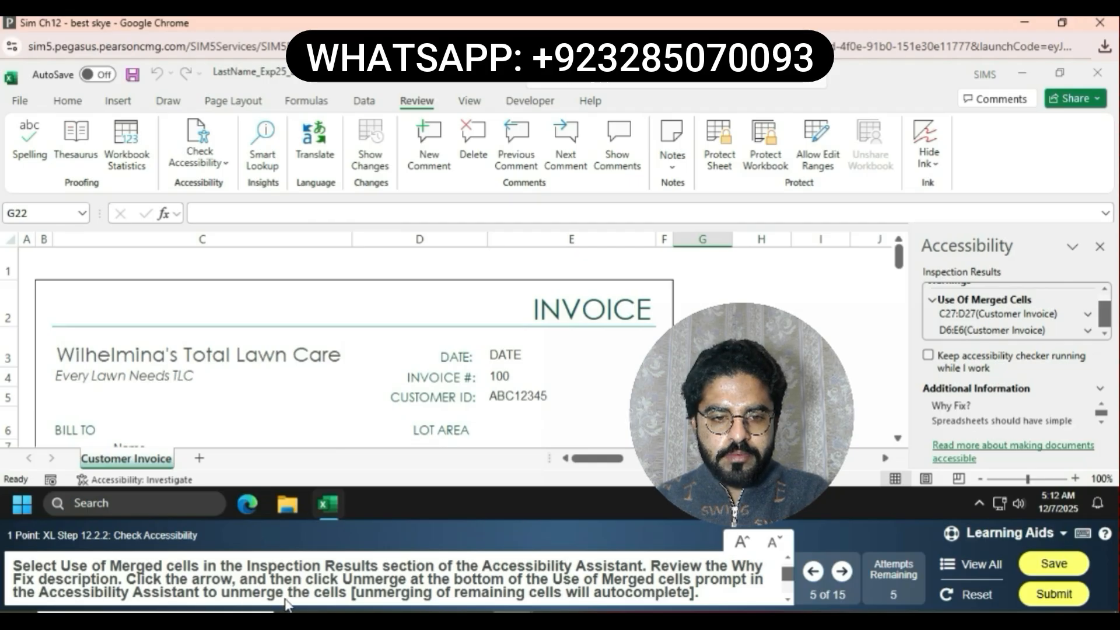
click(1089, 318)
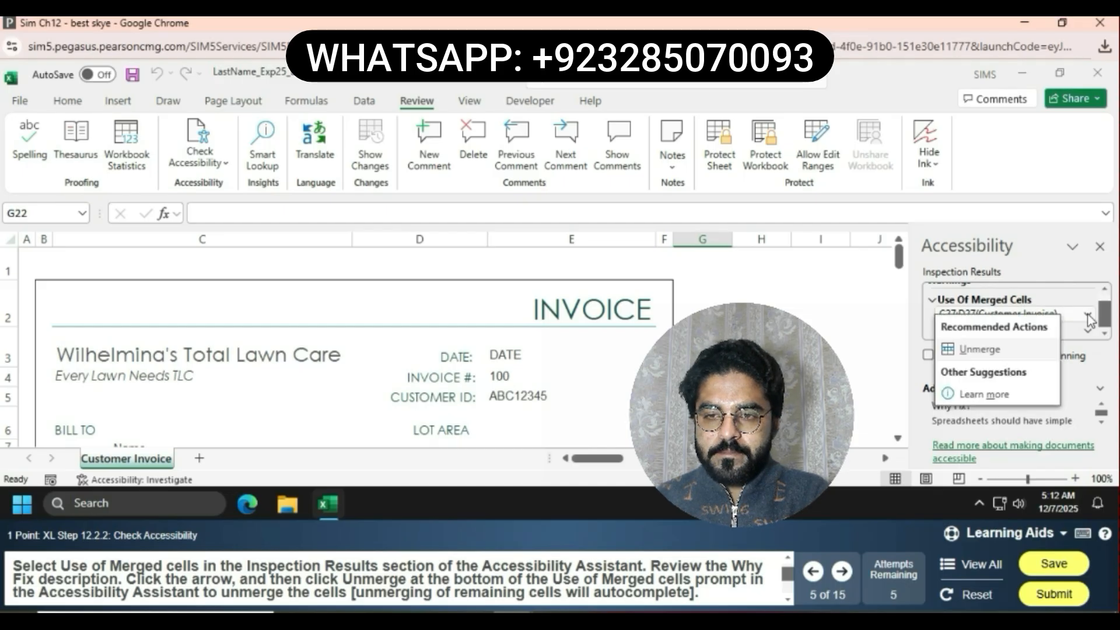
click(1019, 349)
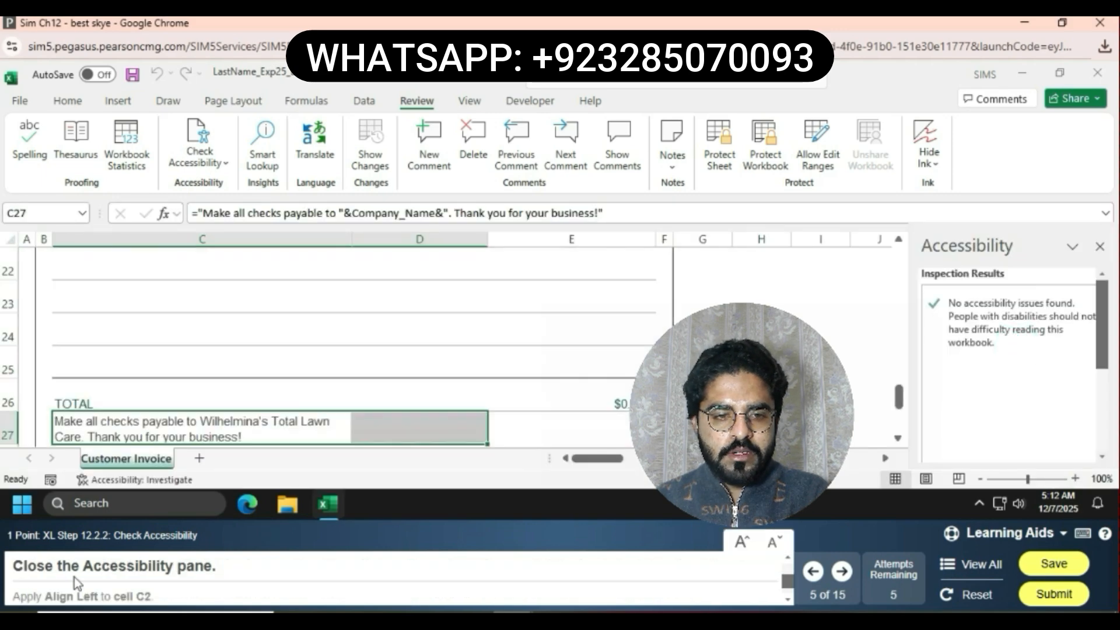
click(1100, 247)
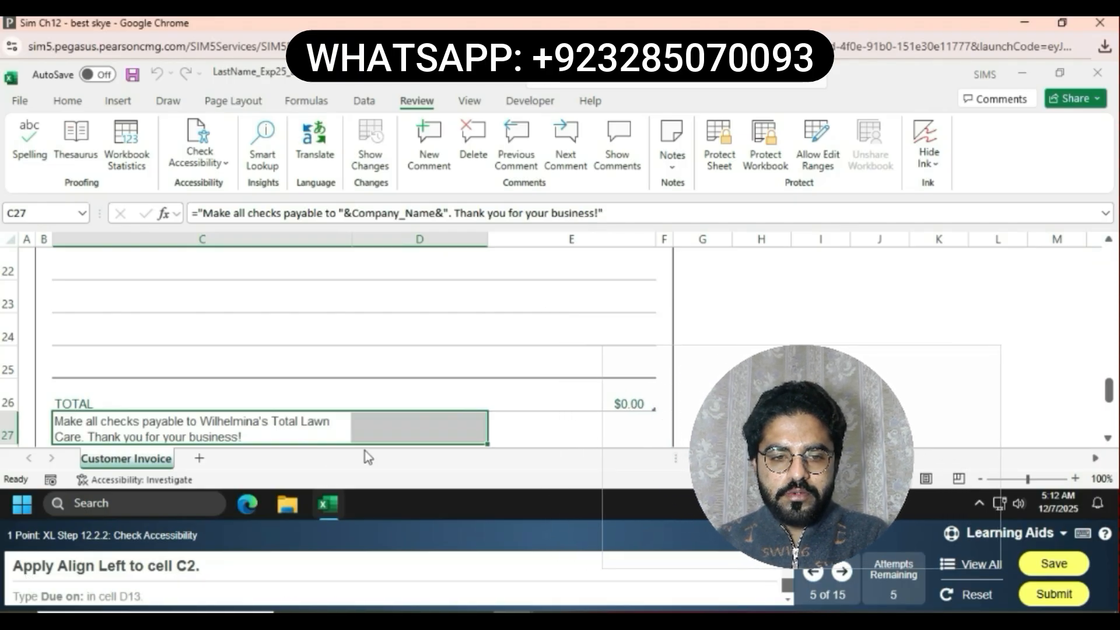
Left-align the INVOICE title in cell C2
scroll(373, 352, up, 7)
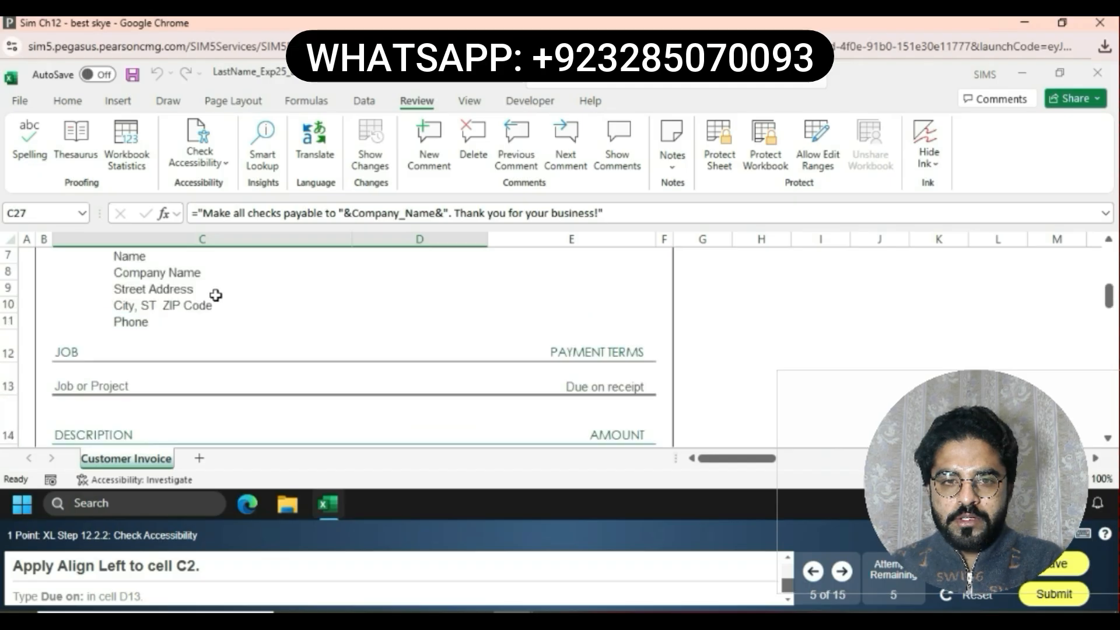
click(214, 310)
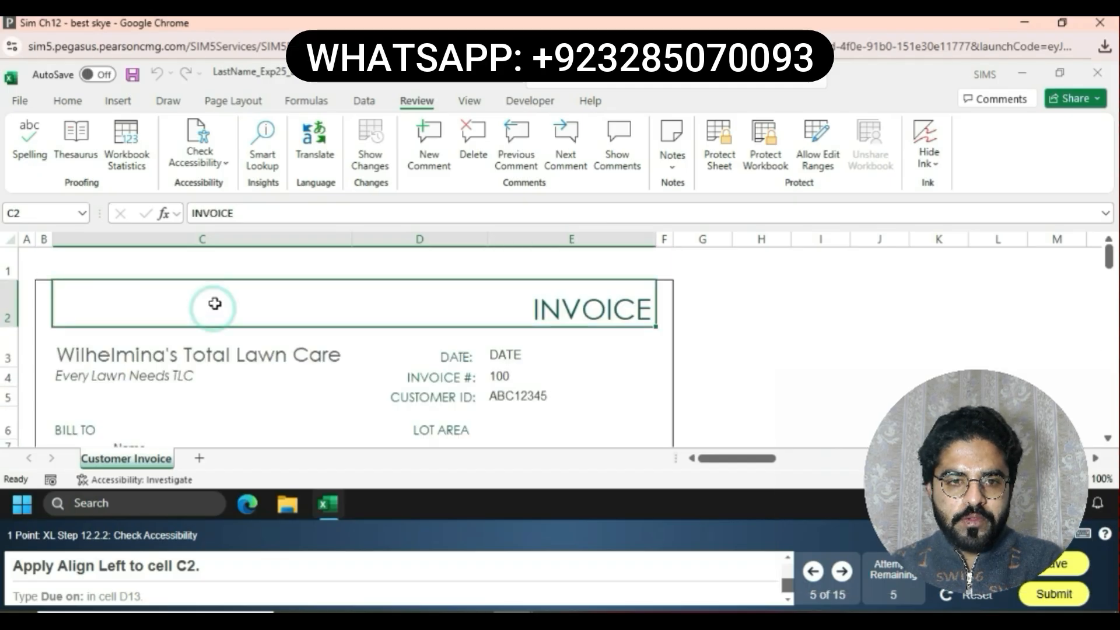
click(64, 101)
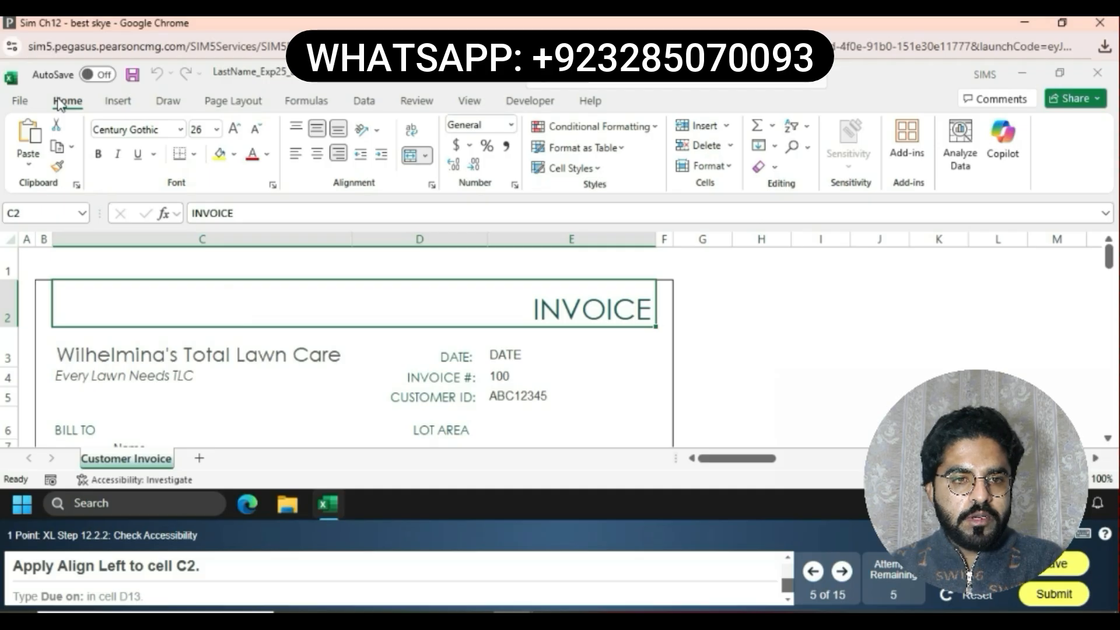
click(296, 157)
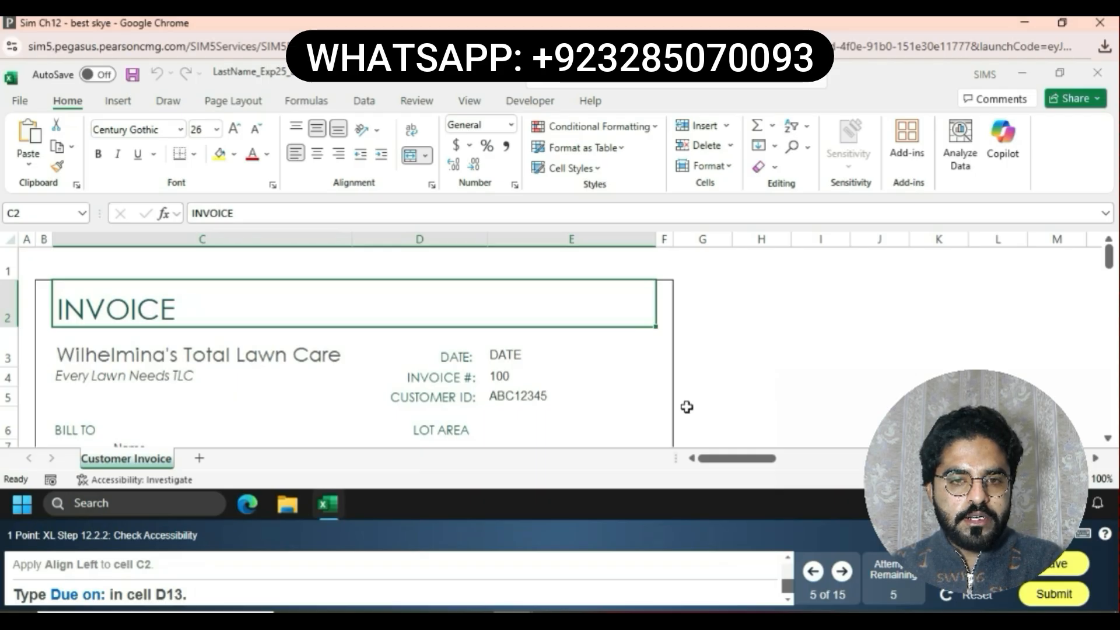
Replace the contents of cell D13 with Due on:
scroll(1107, 439, down, 1)
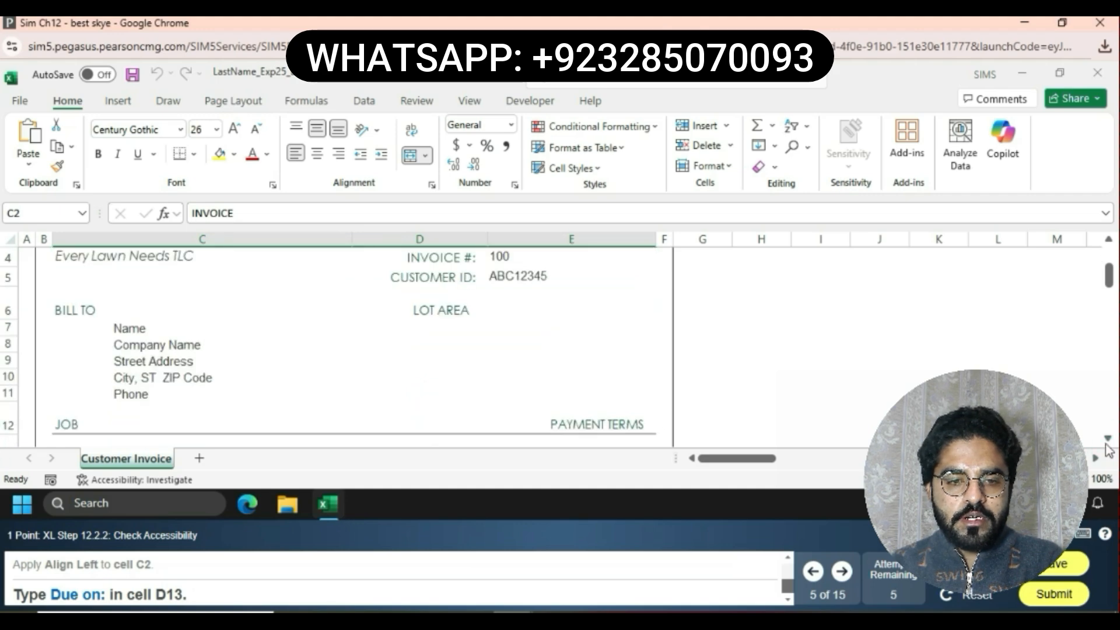
click(1107, 441)
click(1107, 441)
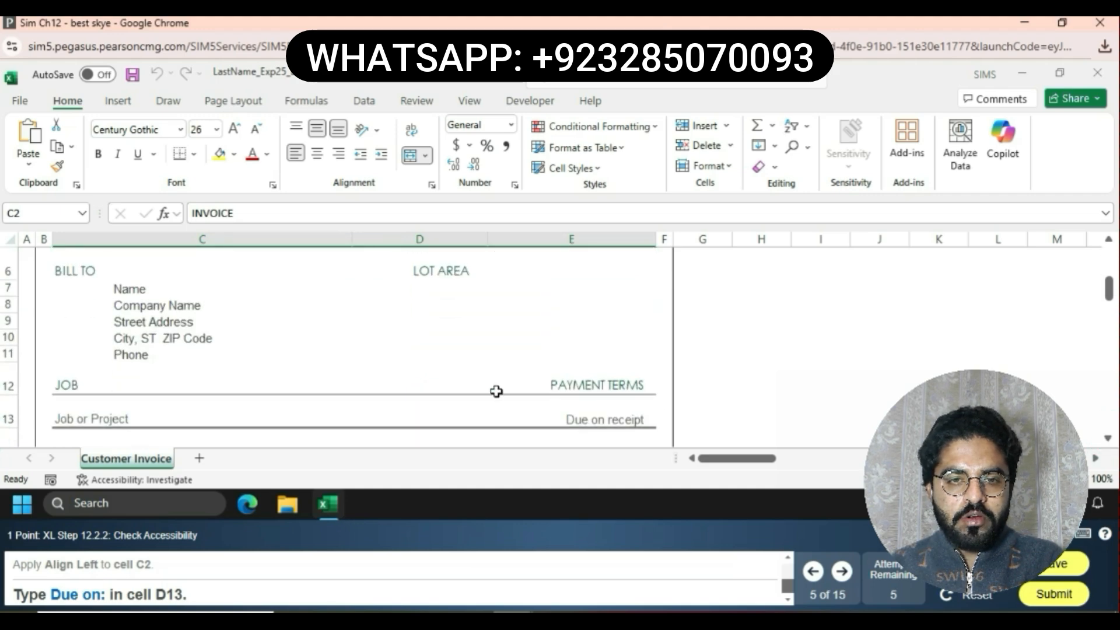
click(445, 415)
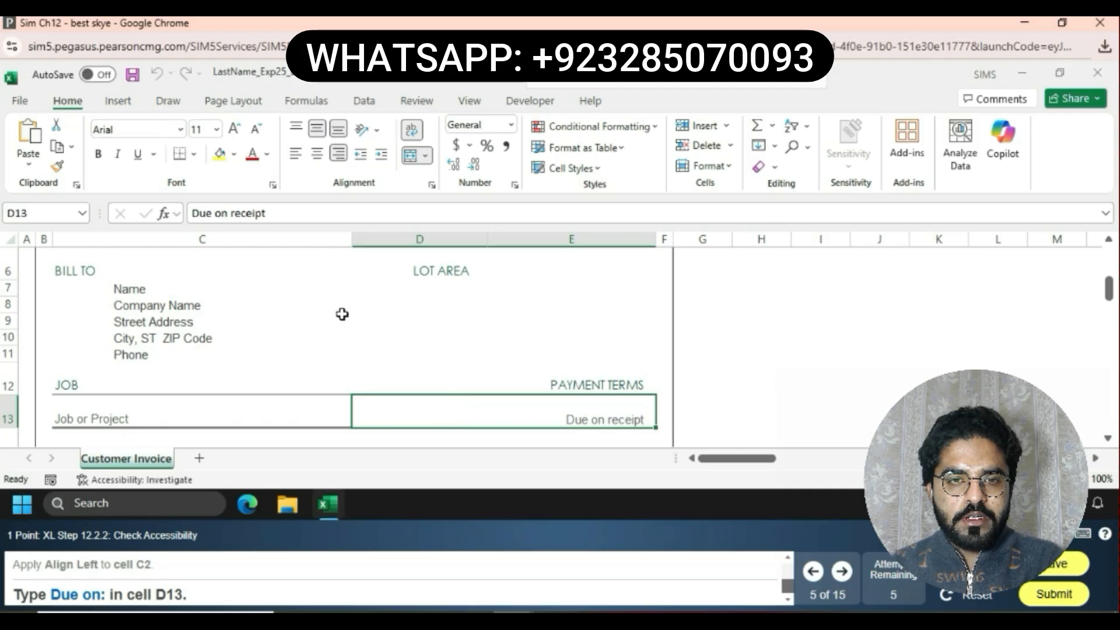
click(287, 215)
key(BackSpace)
key(BackSpace)
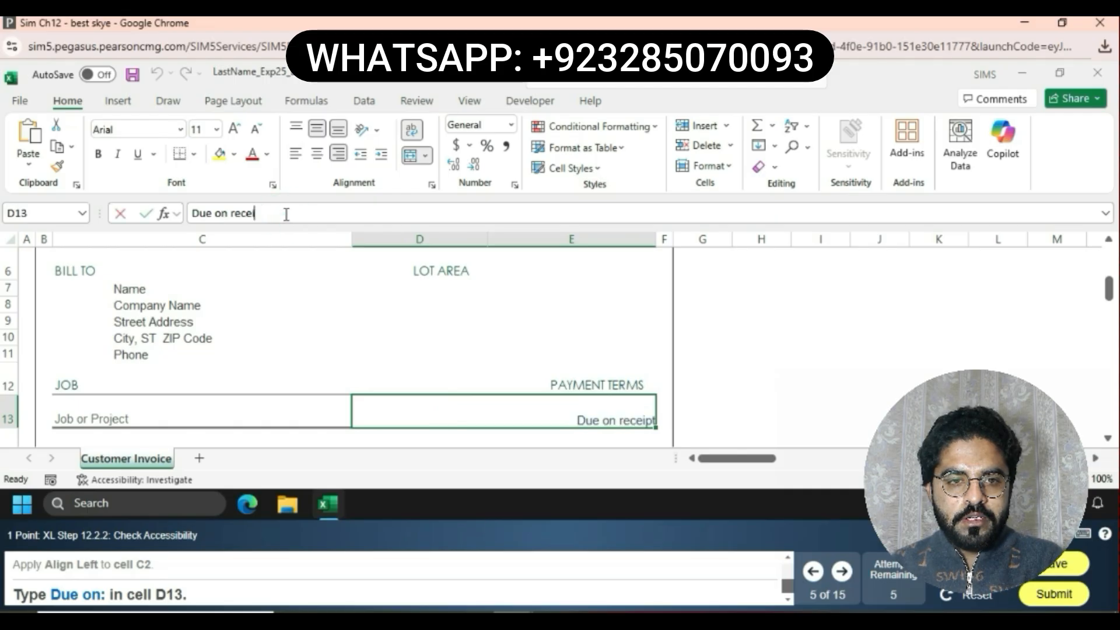
key(BackSpace)
key(BackSpace)
key(BackSpace)
key(BackSpace)
key(BackSpace)
key(BackSpace)
key(BackSpace)
key(BackSpace)
key(BackSpace)
key(BackSpace)
key(BackSpace)
key(BackSpace)
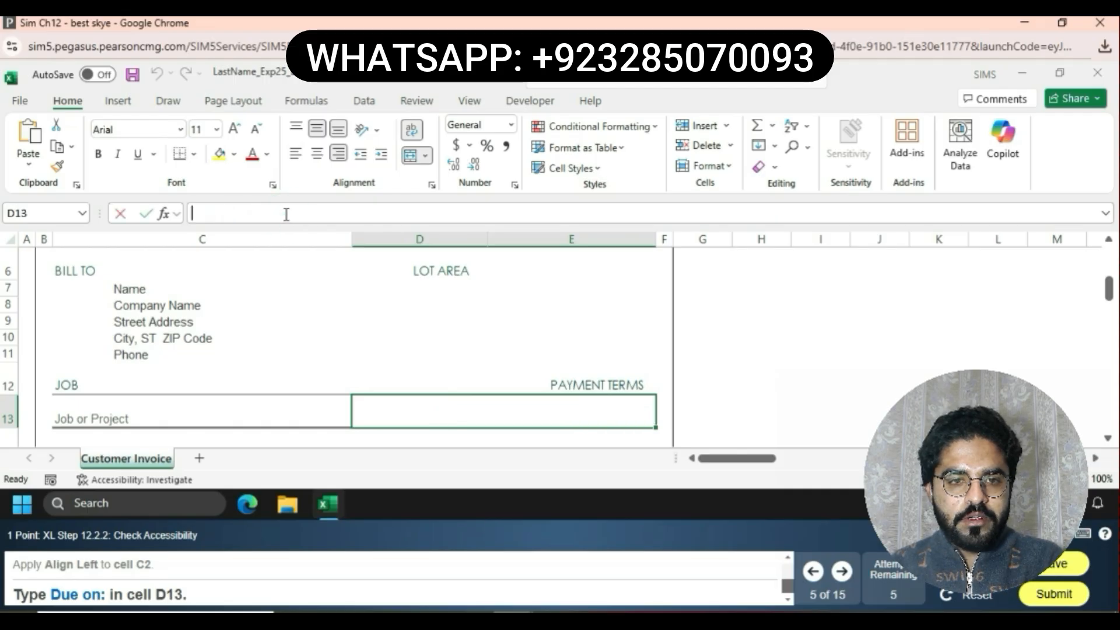
text(Due o)
text(n:)
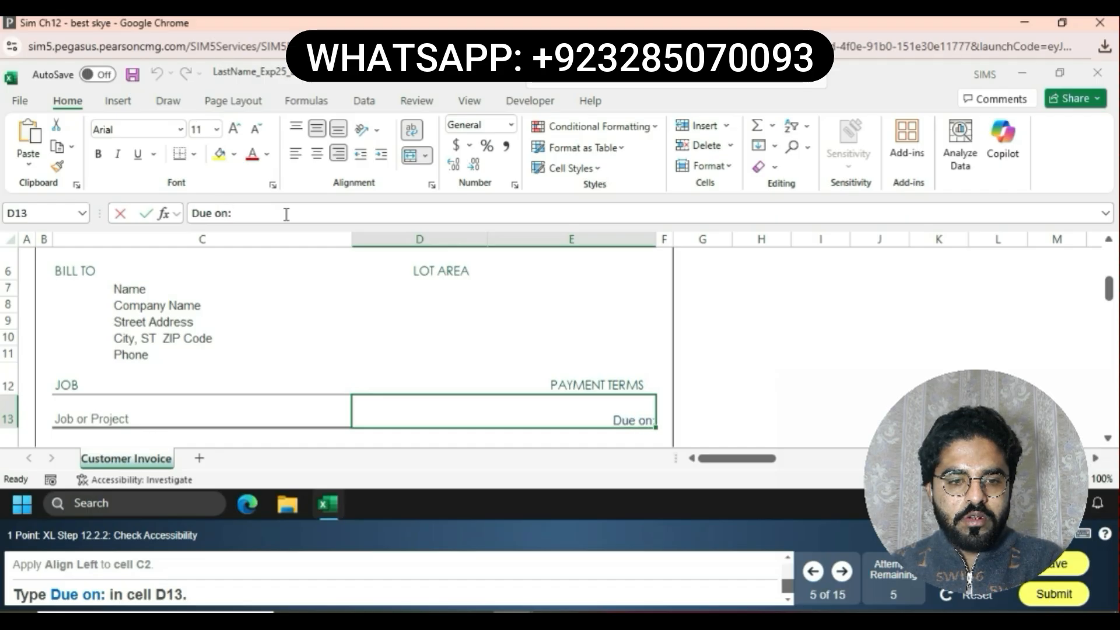
key(Return)
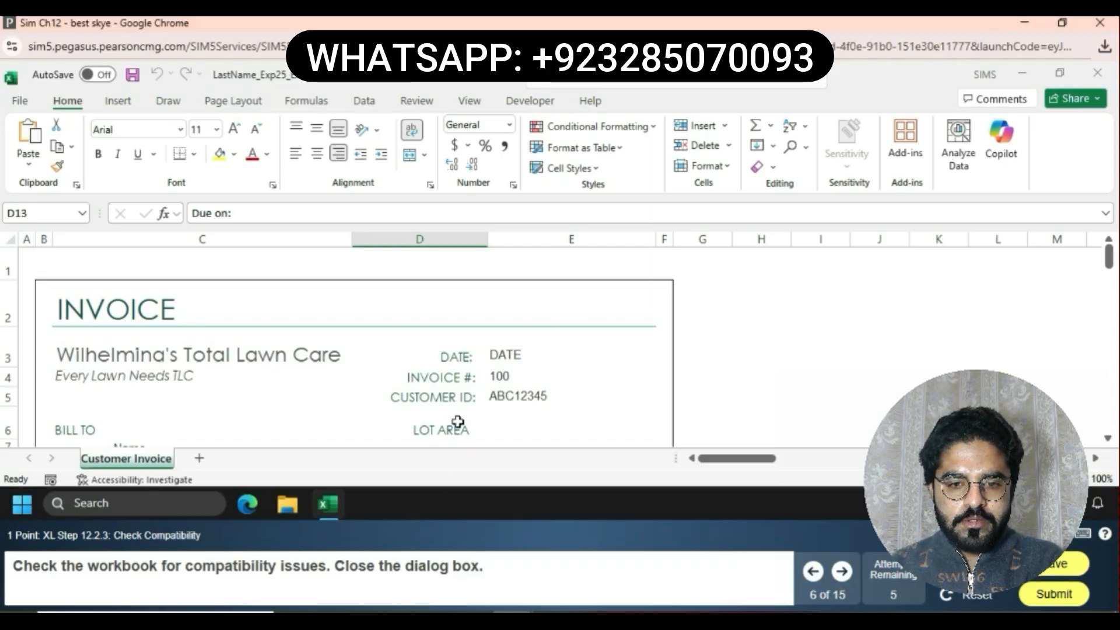
Check the workbook for compatibility issues and close the Compatibility Checker dialog
click(416, 102)
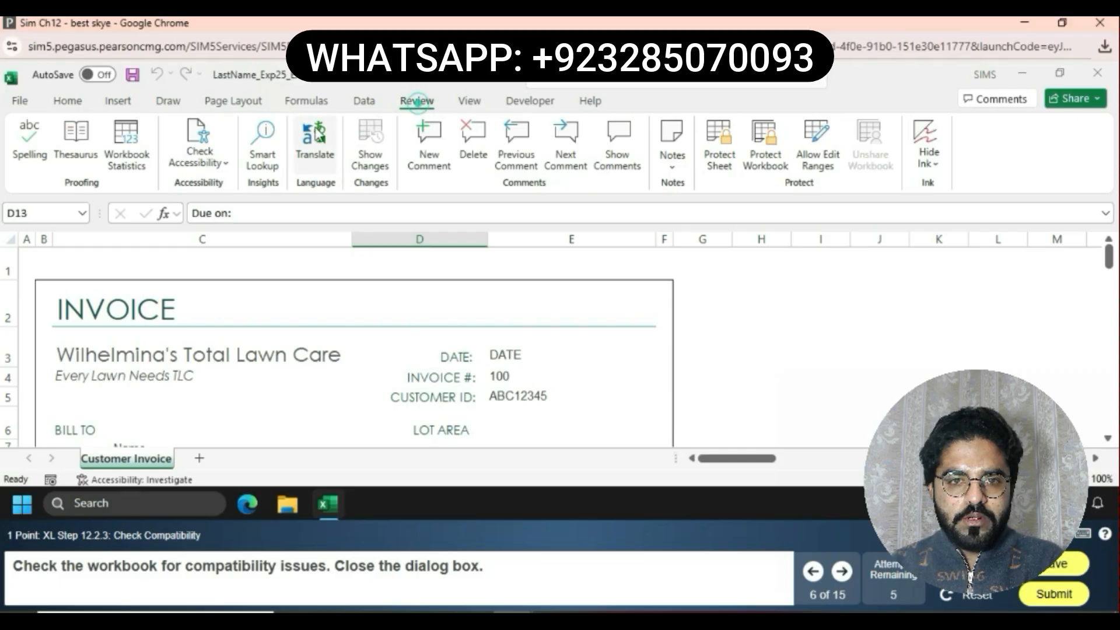
click(223, 165)
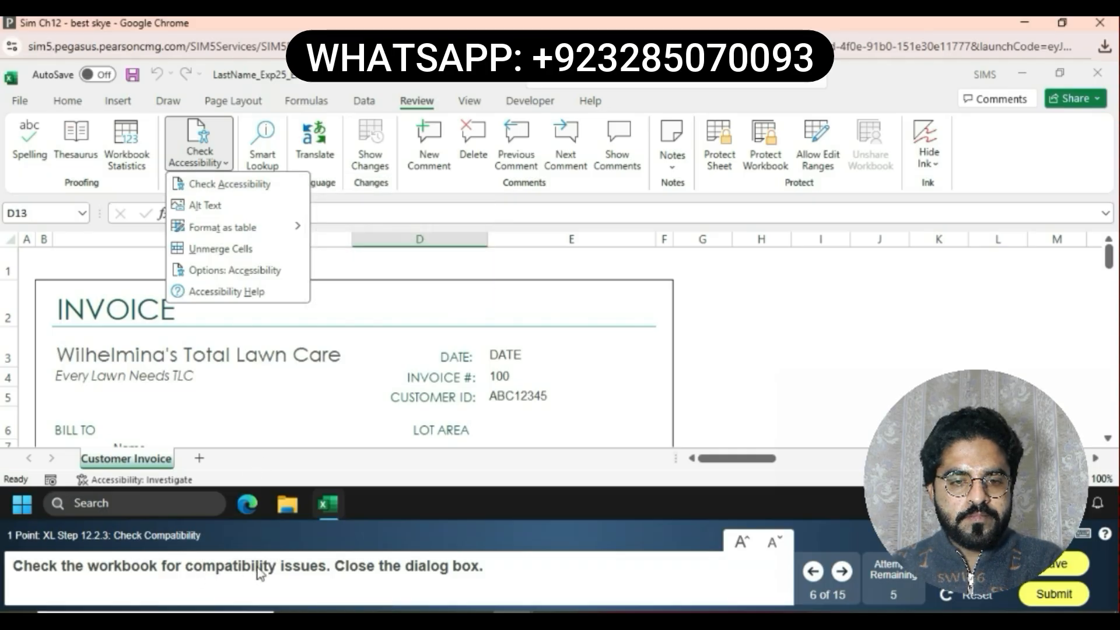
click(21, 102)
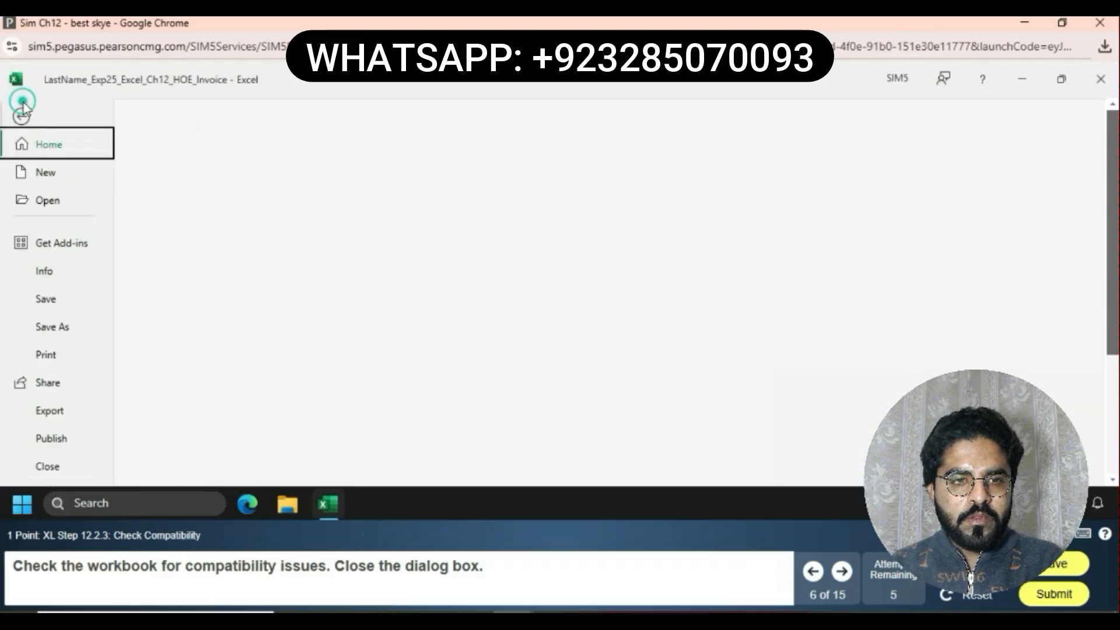
click(21, 101)
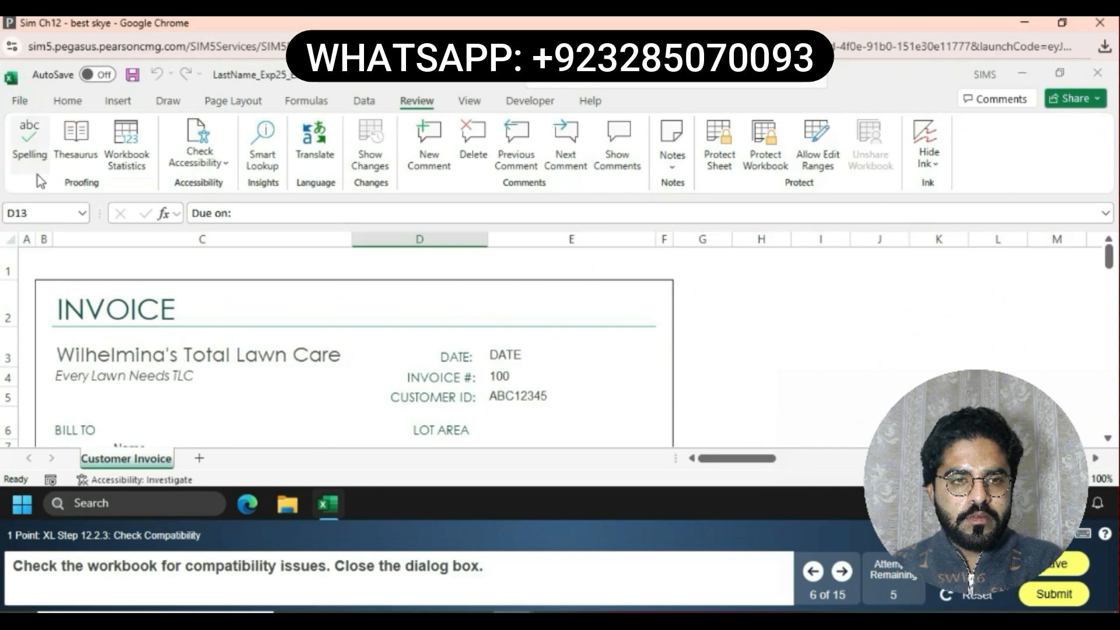
click(20, 100)
click(43, 282)
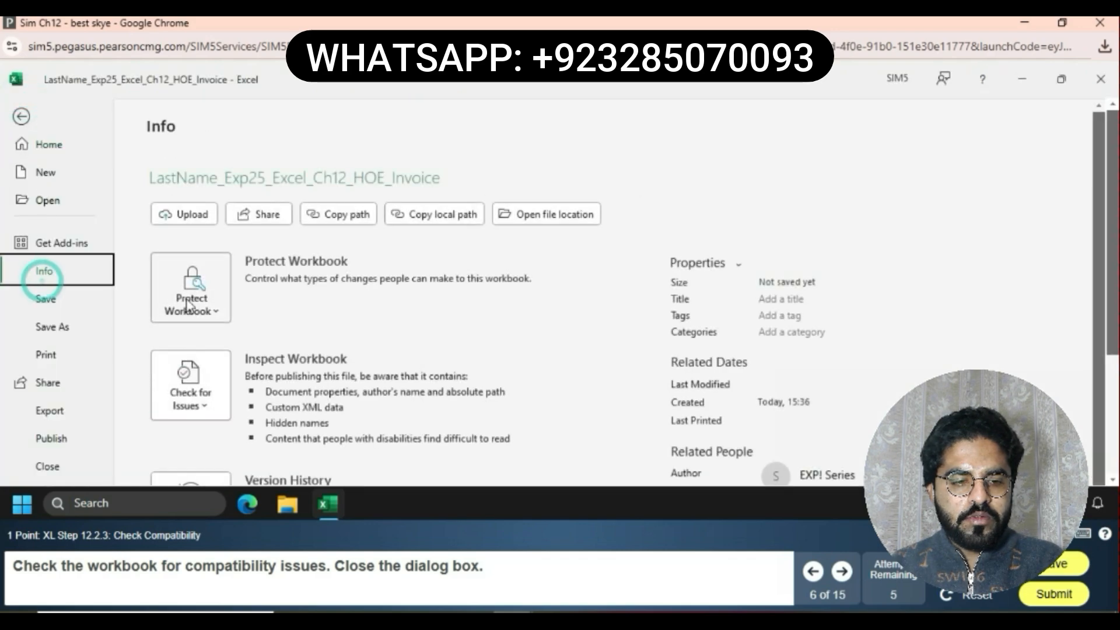
click(191, 399)
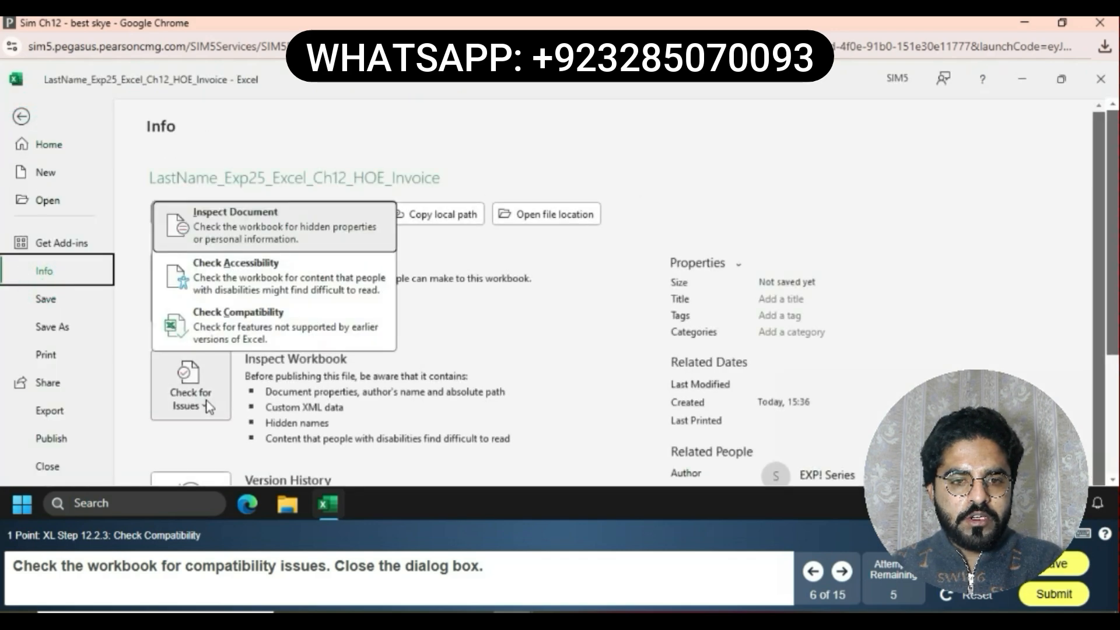
click(283, 333)
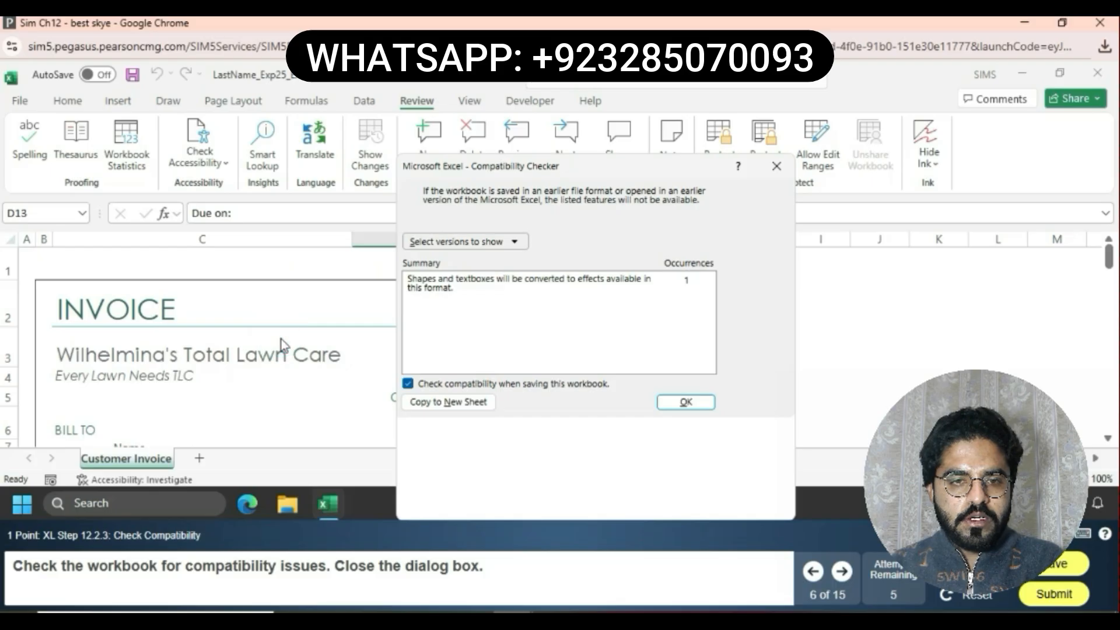
click(688, 403)
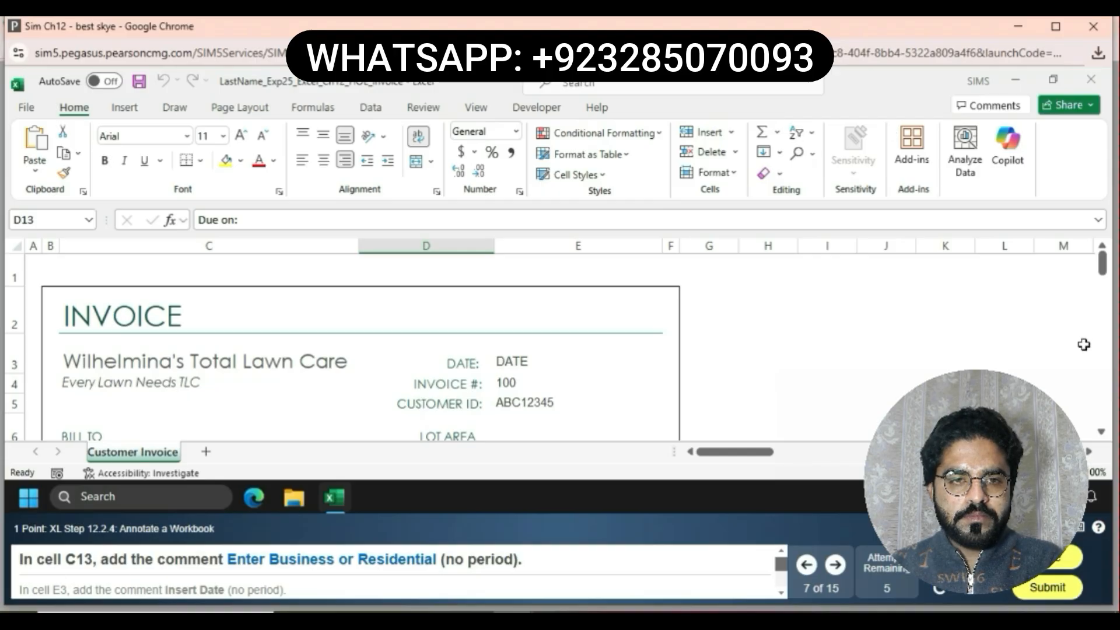
Add the comment Enter Business or Residential to cell C13
click(1102, 432)
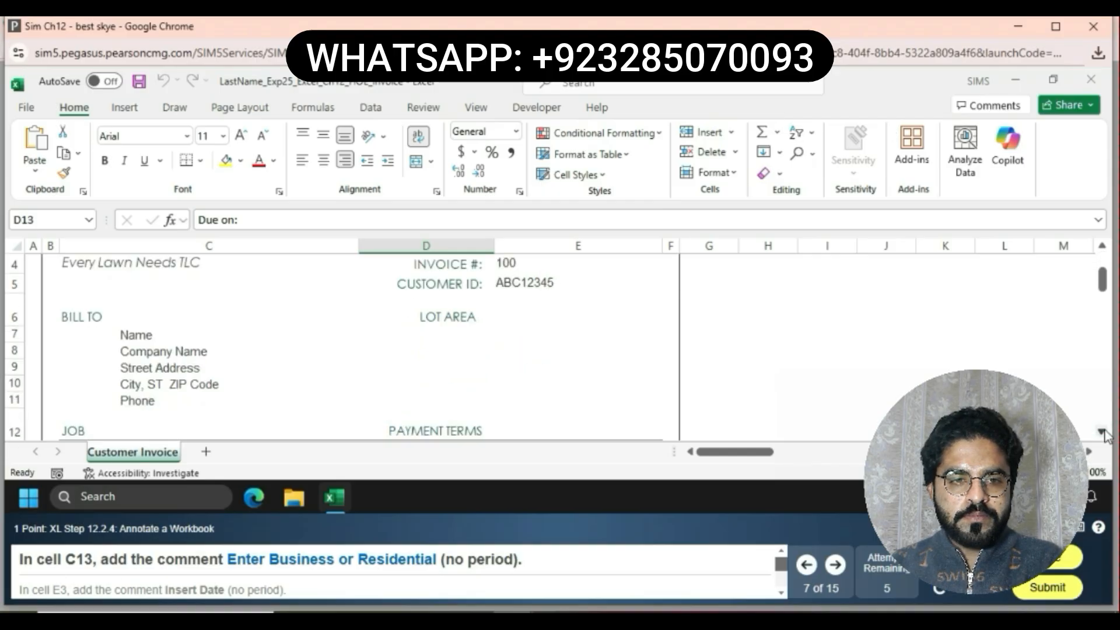
click(1104, 432)
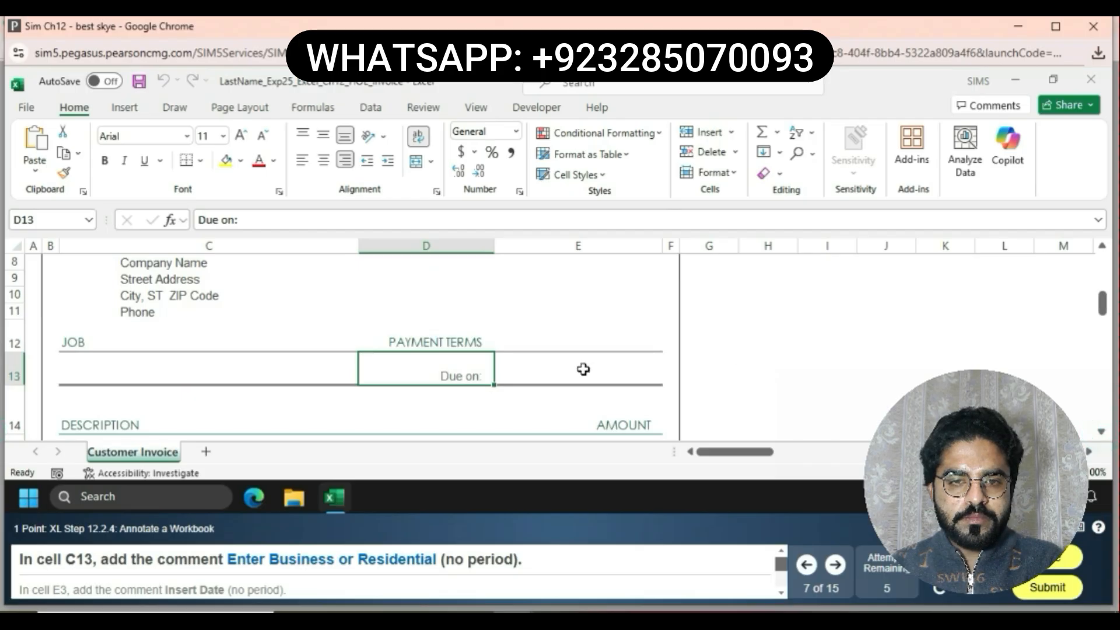
click(231, 386)
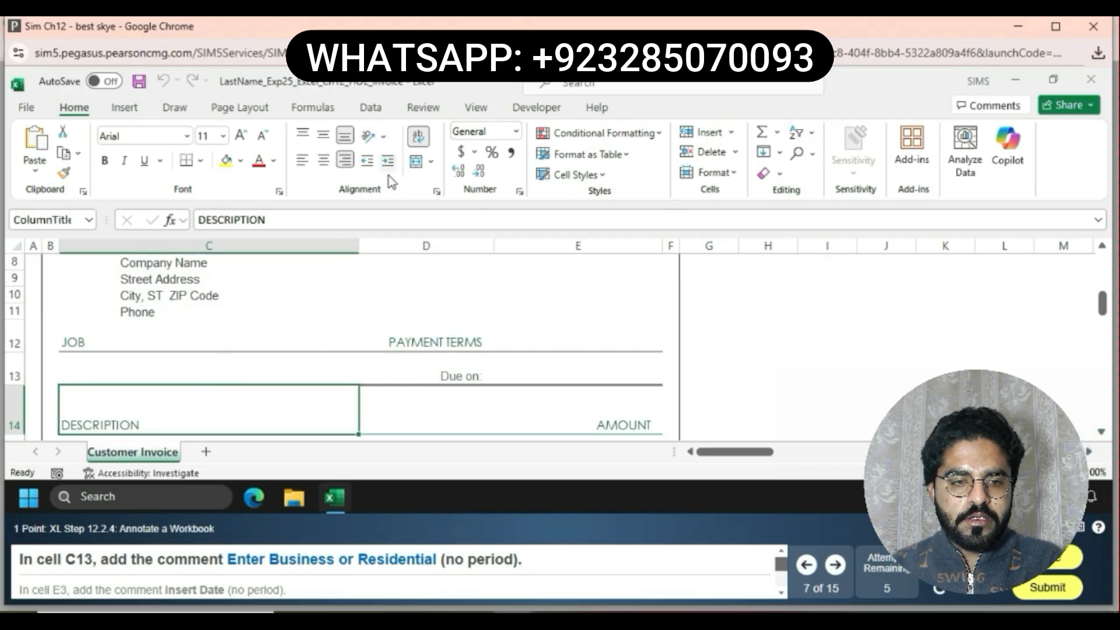
click(218, 365)
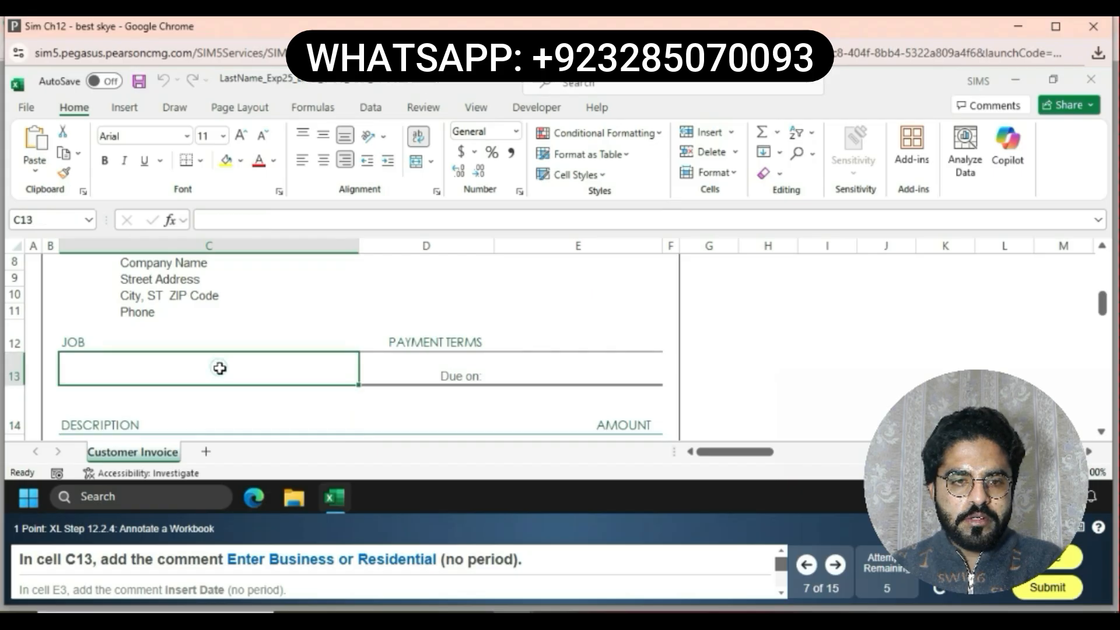
click(374, 111)
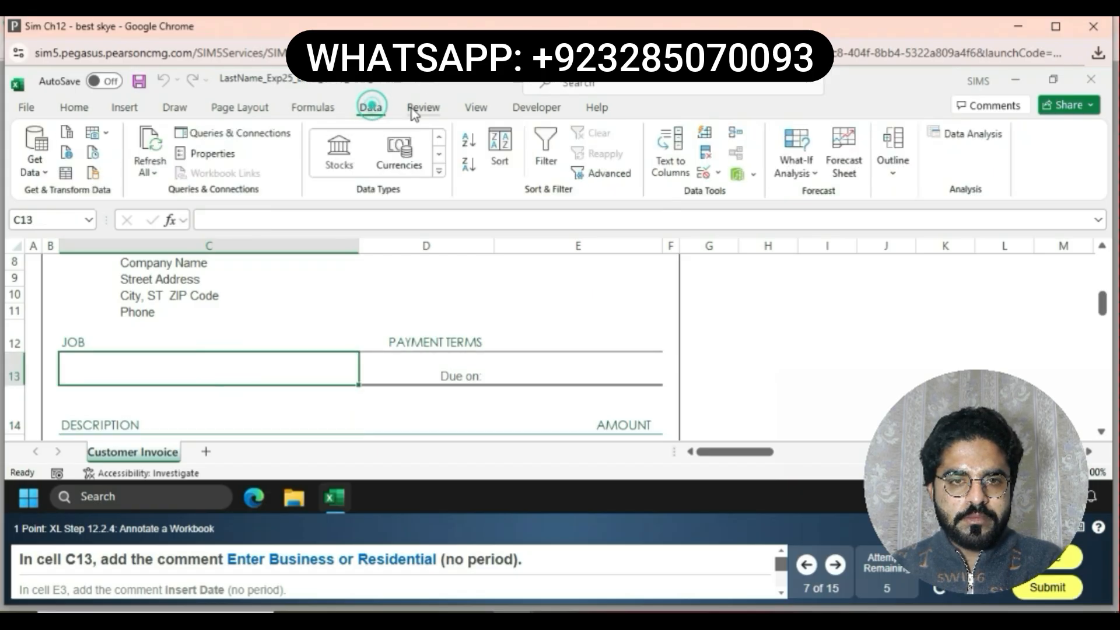
click(424, 110)
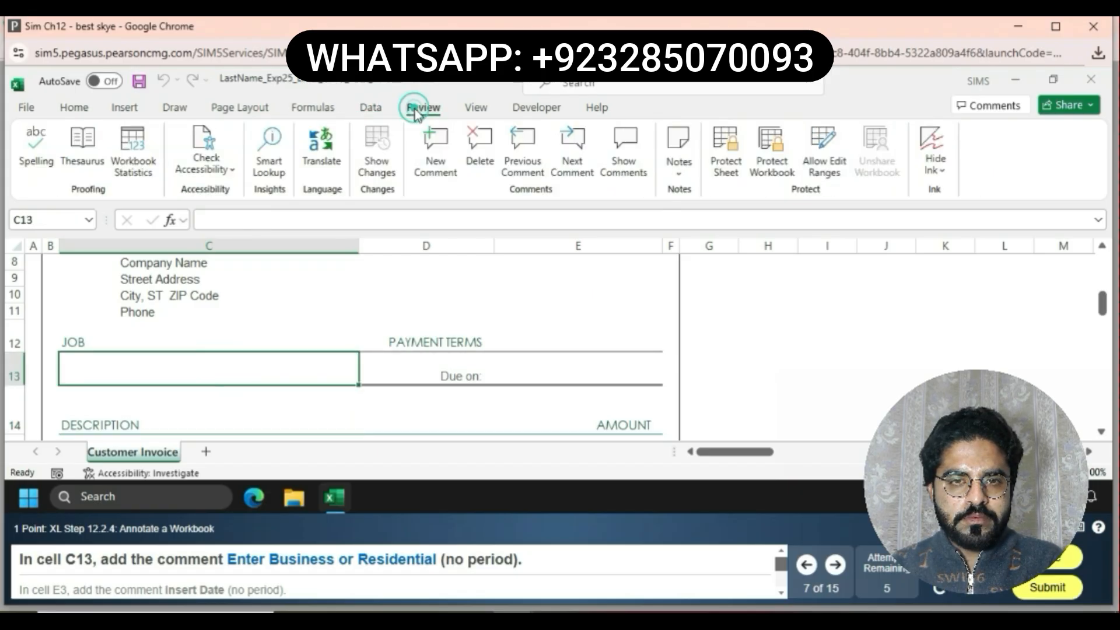
click(449, 138)
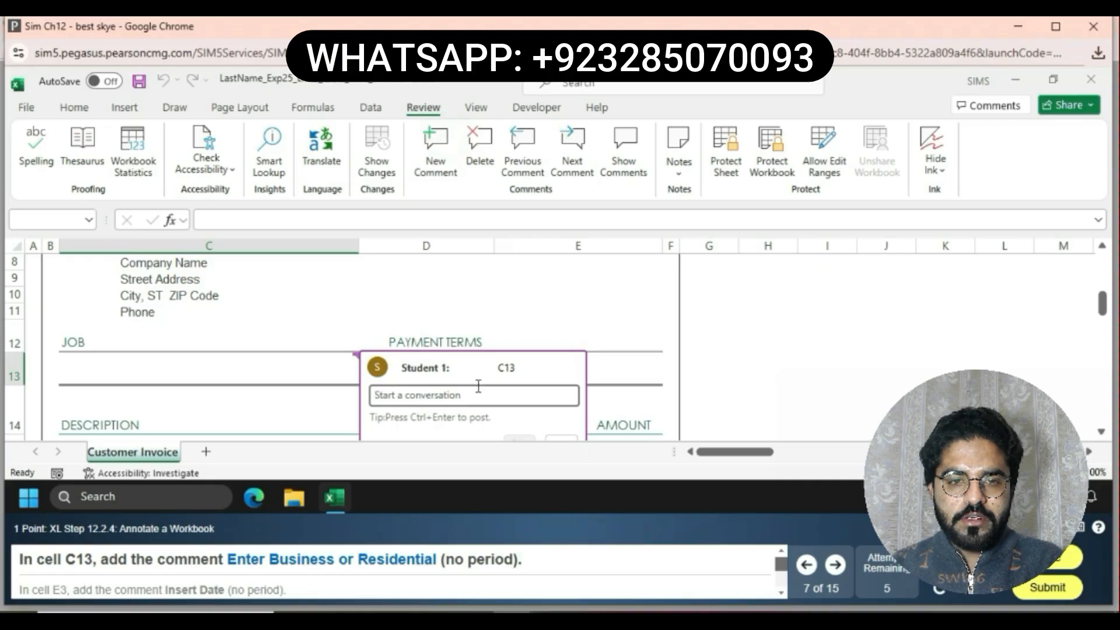
text(Enter)
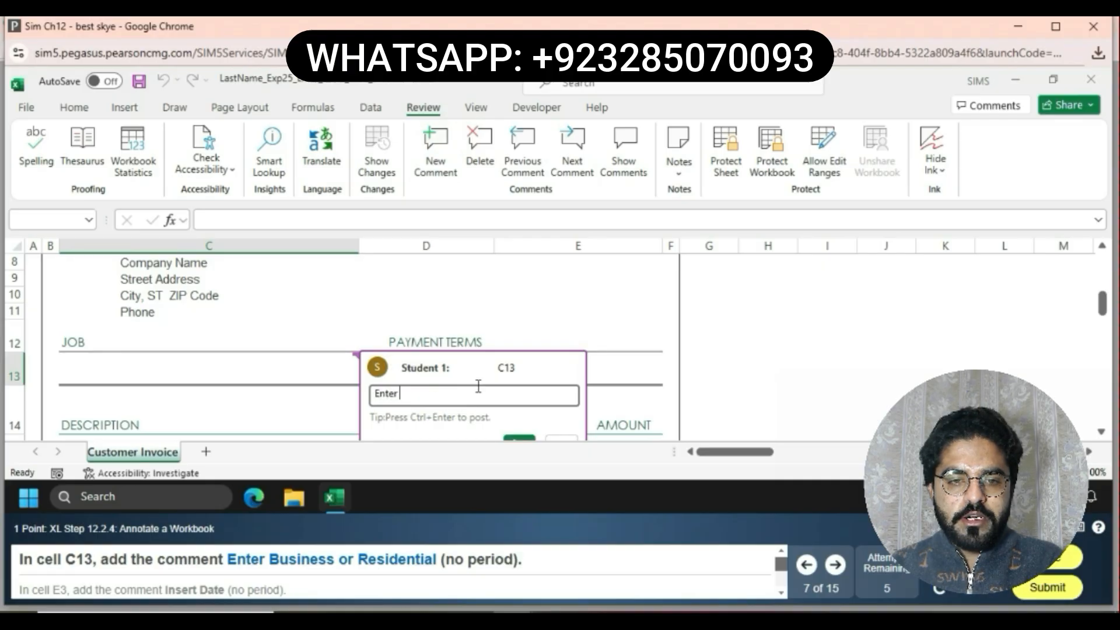
text( Busi)
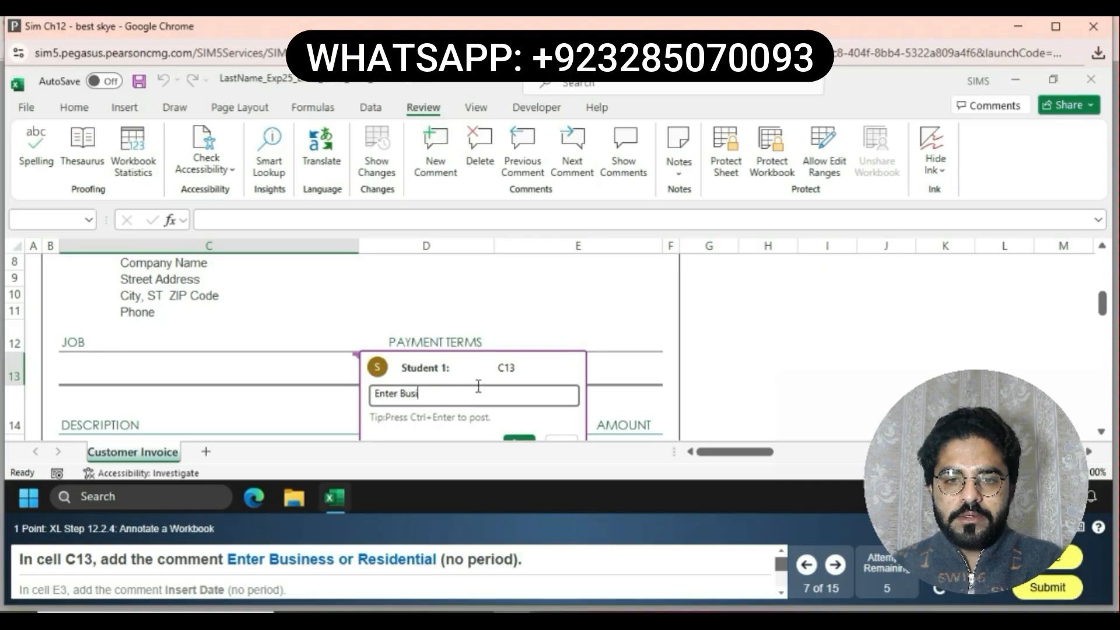
text(ness or )
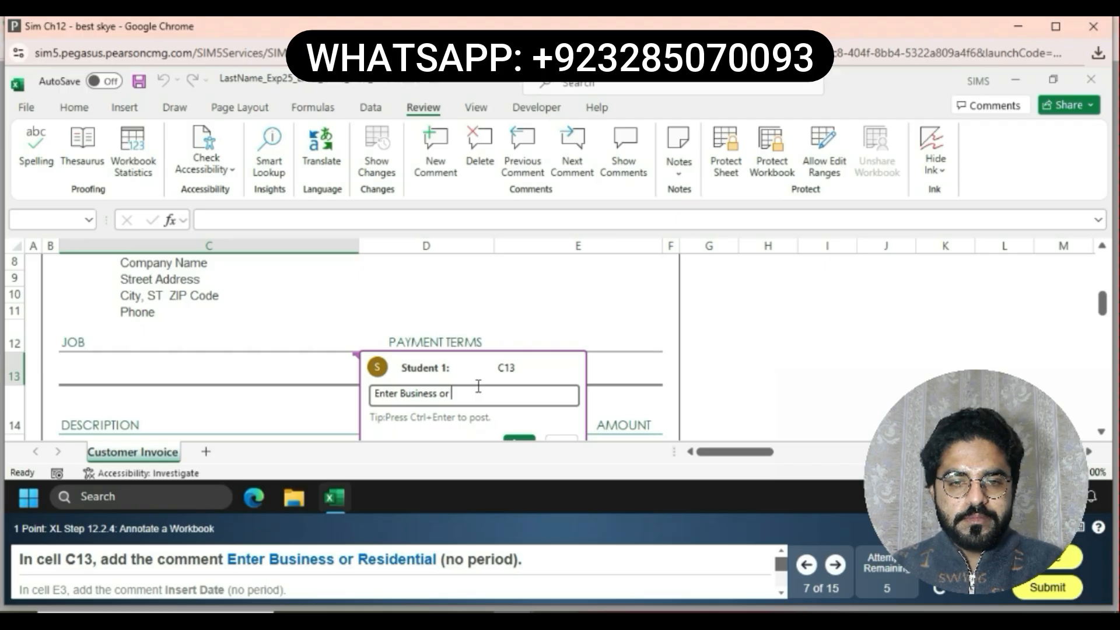
text(Res)
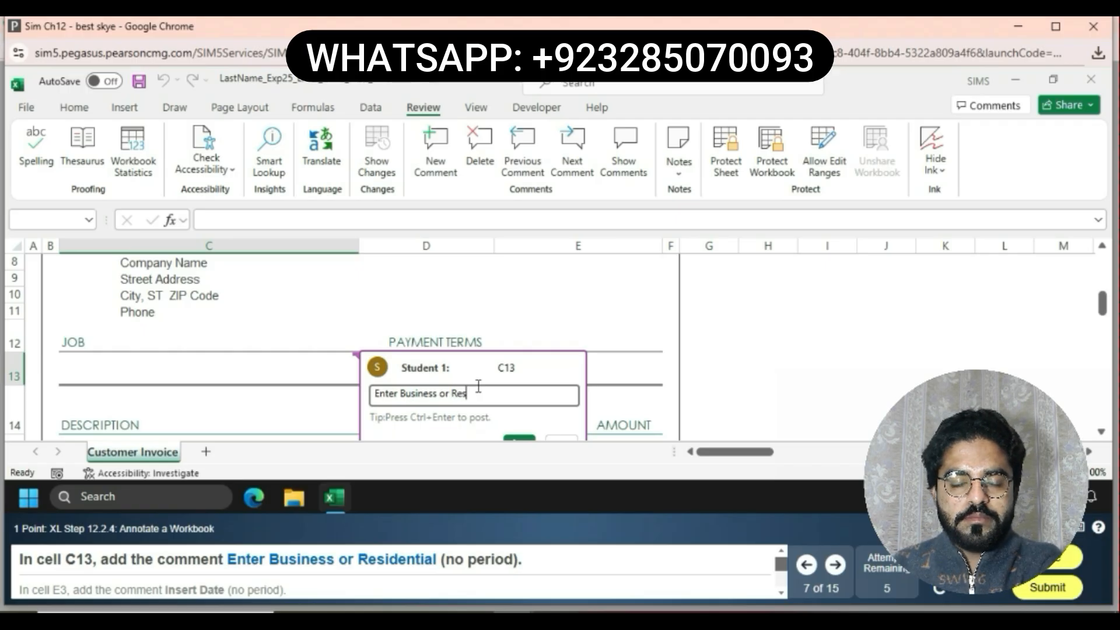
text(ide)
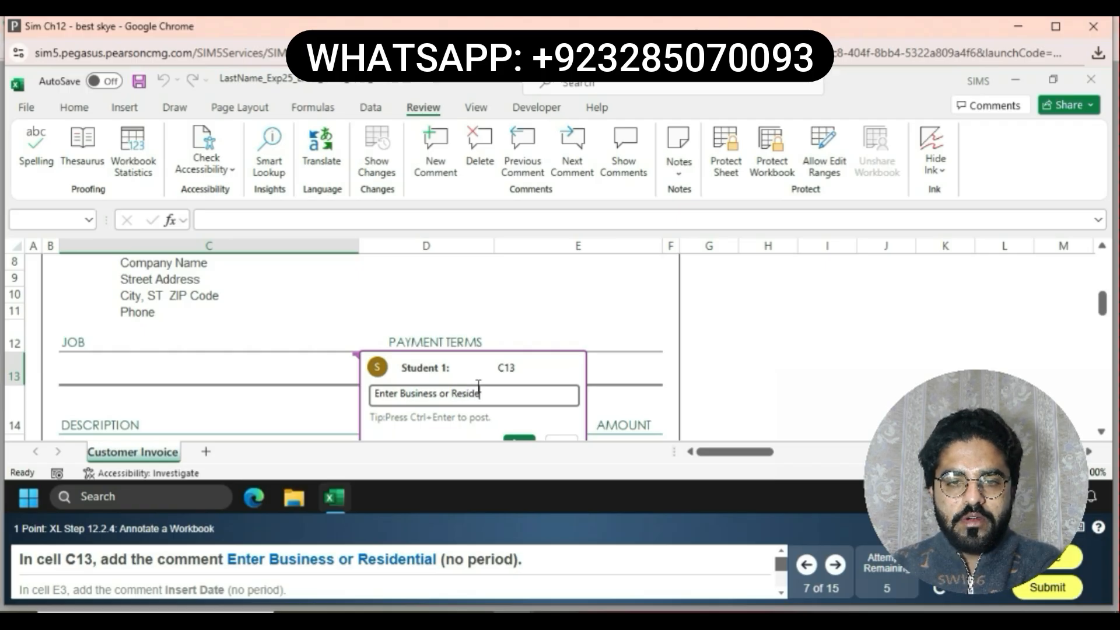
text(ntial)
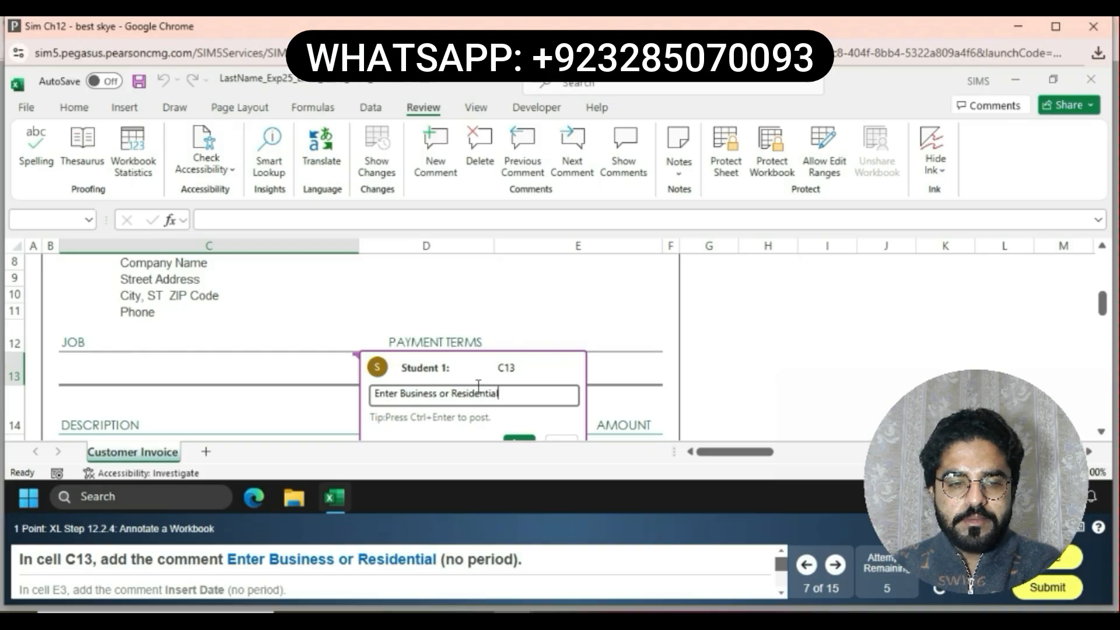
click(517, 442)
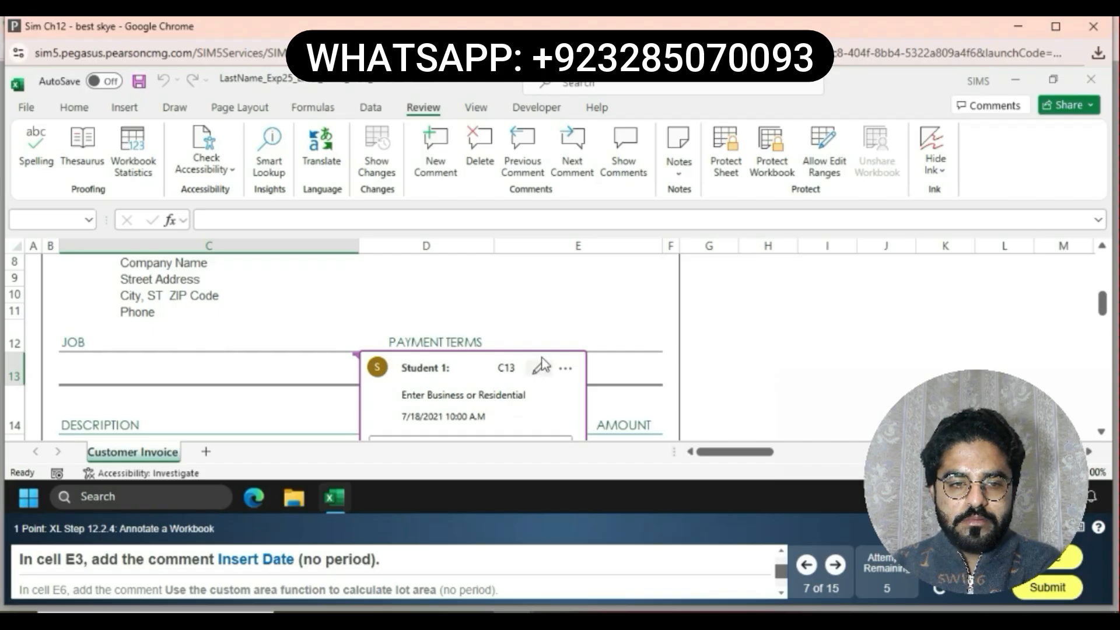
Add the comment Insert Date to cell E3
scroll(519, 286, up, 3)
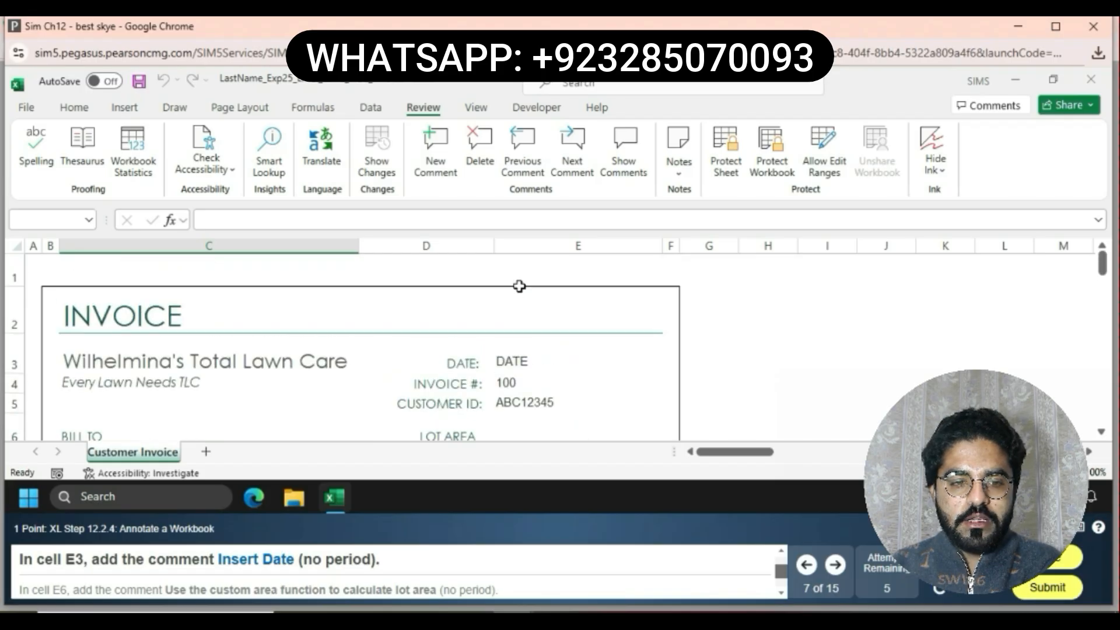
click(591, 362)
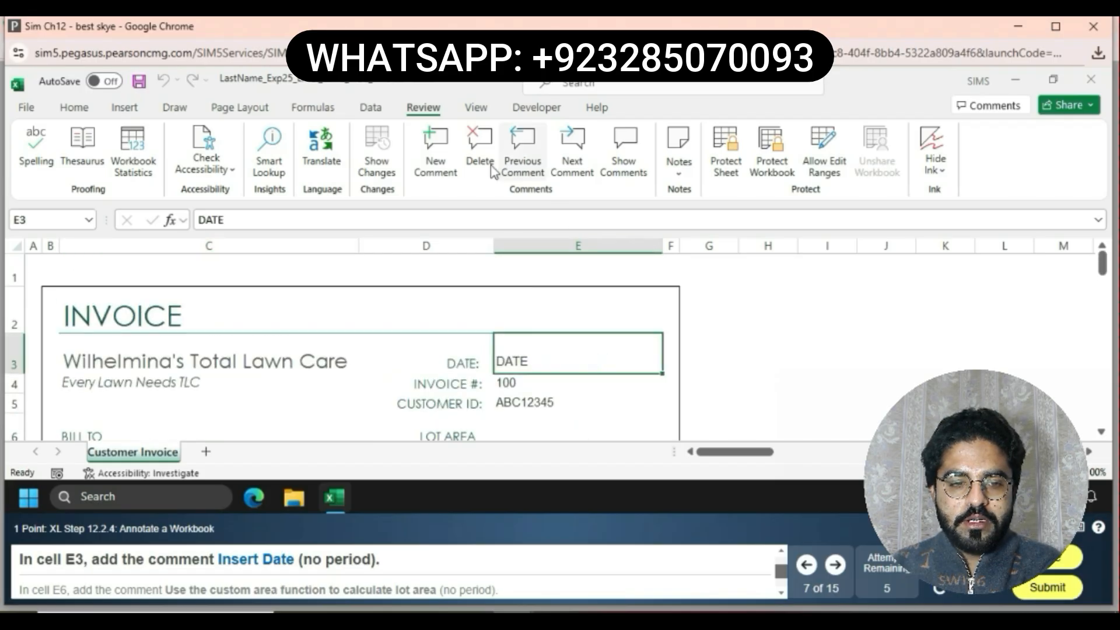
click(439, 164)
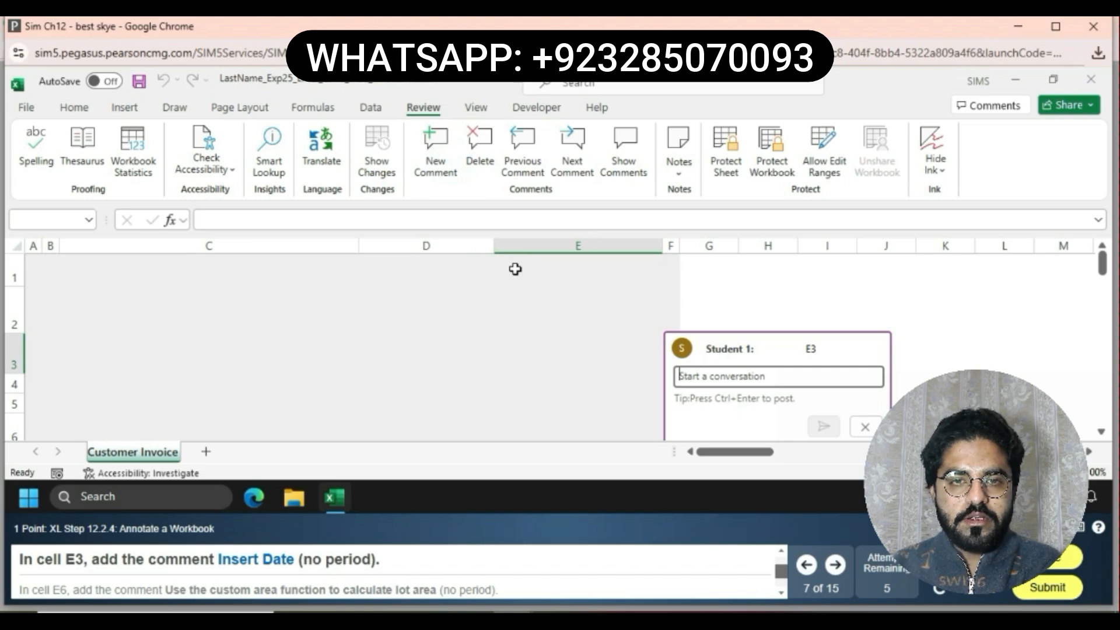
text(Inser)
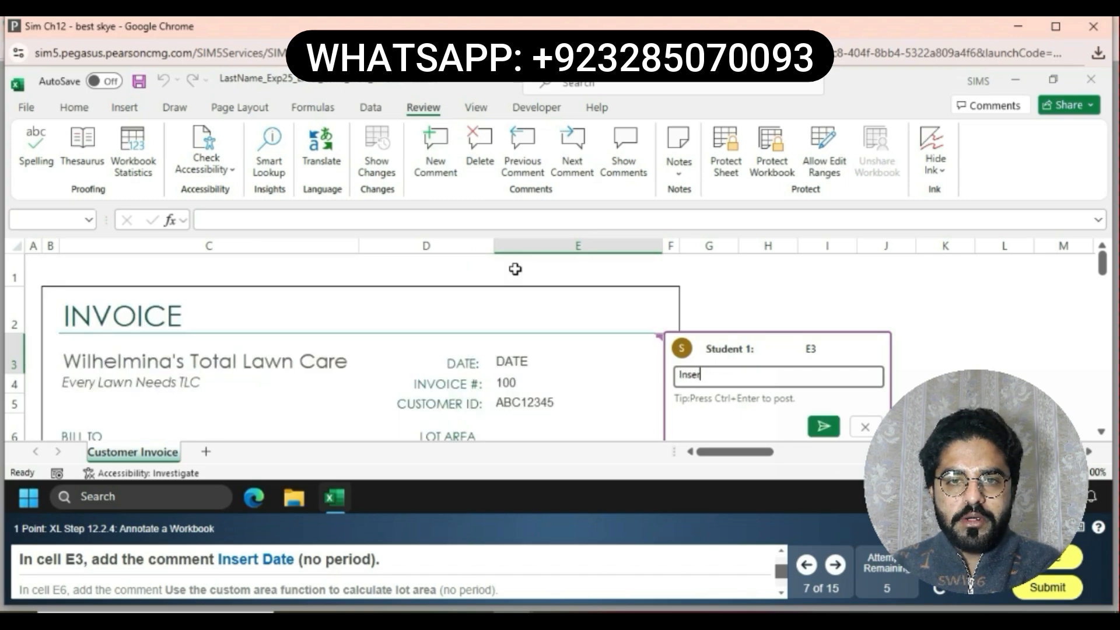
text(t Da)
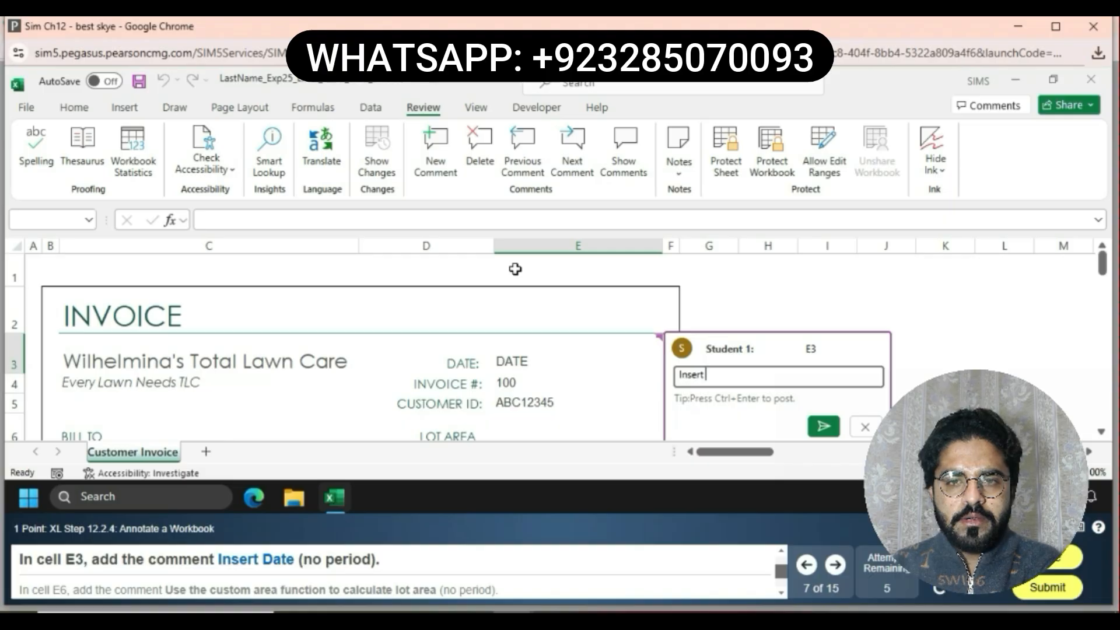
text(te)
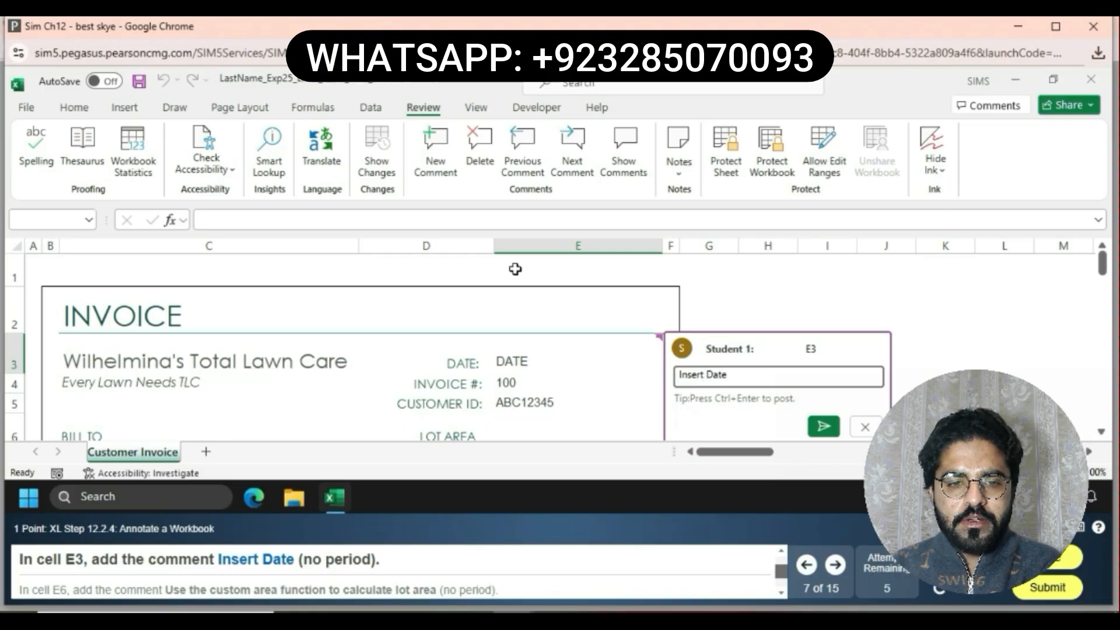
click(838, 423)
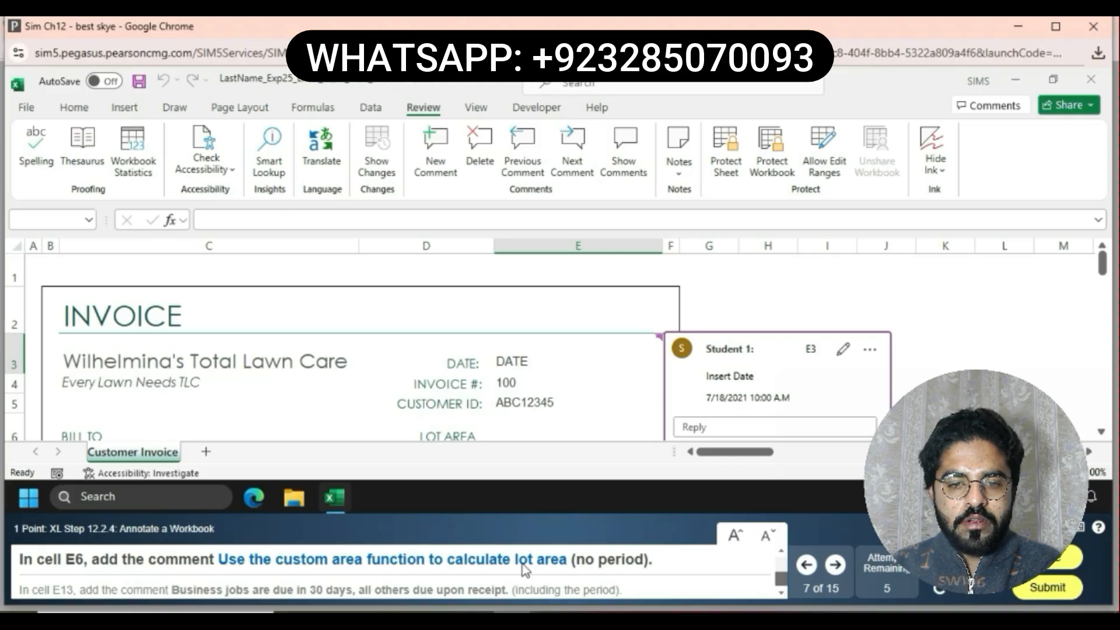
Start a new comment on cell E6 and enter Use the custome area function to calculate lot area
click(536, 433)
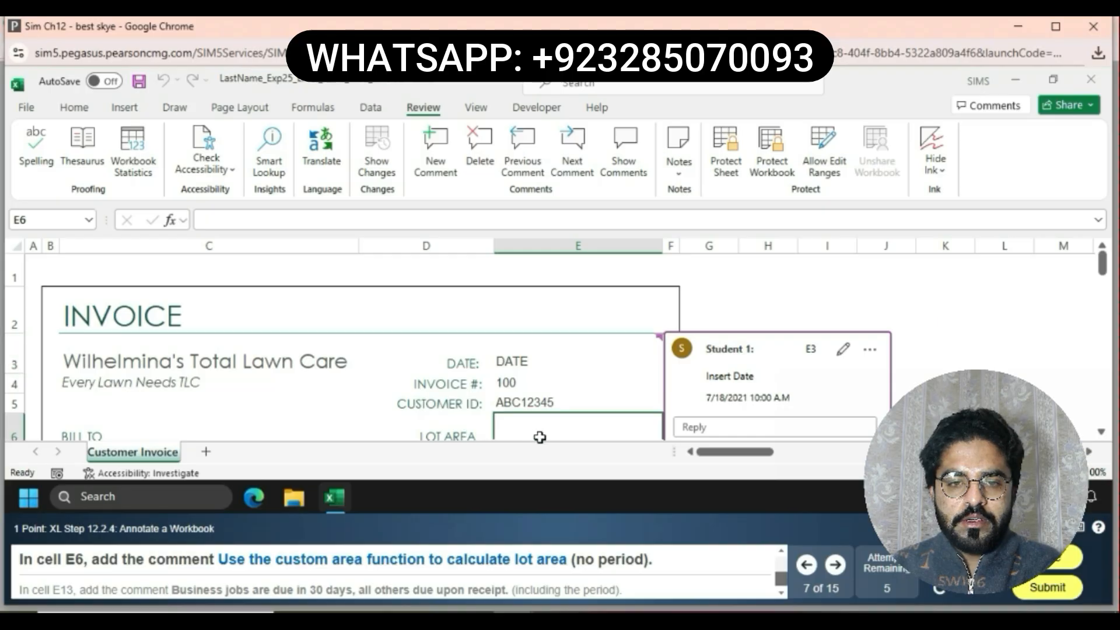
click(435, 167)
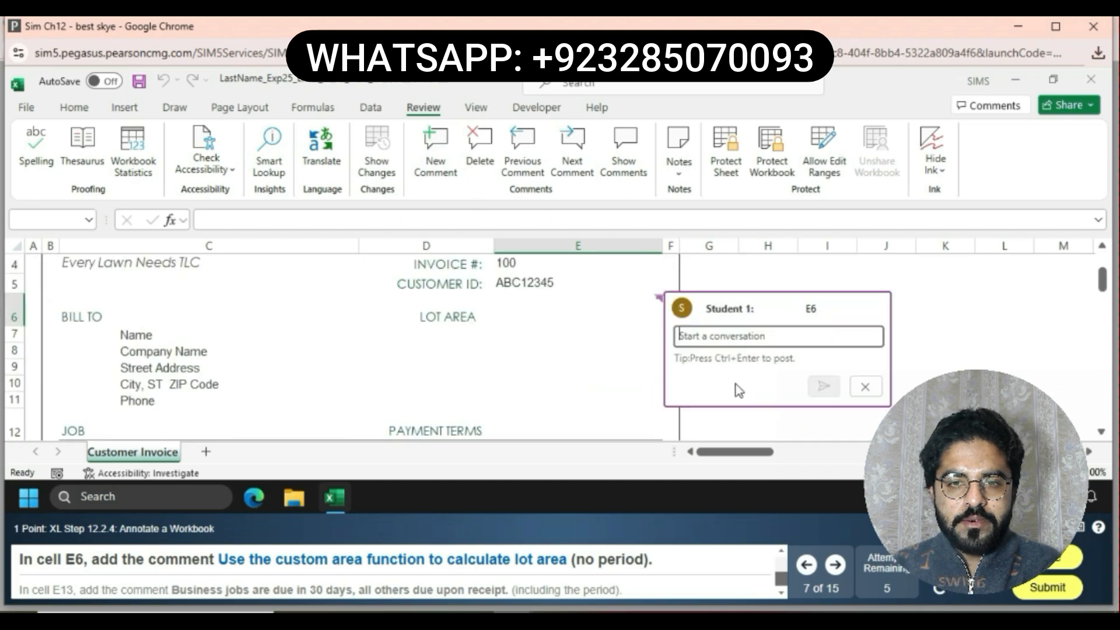
scroll(738, 389, down, 1)
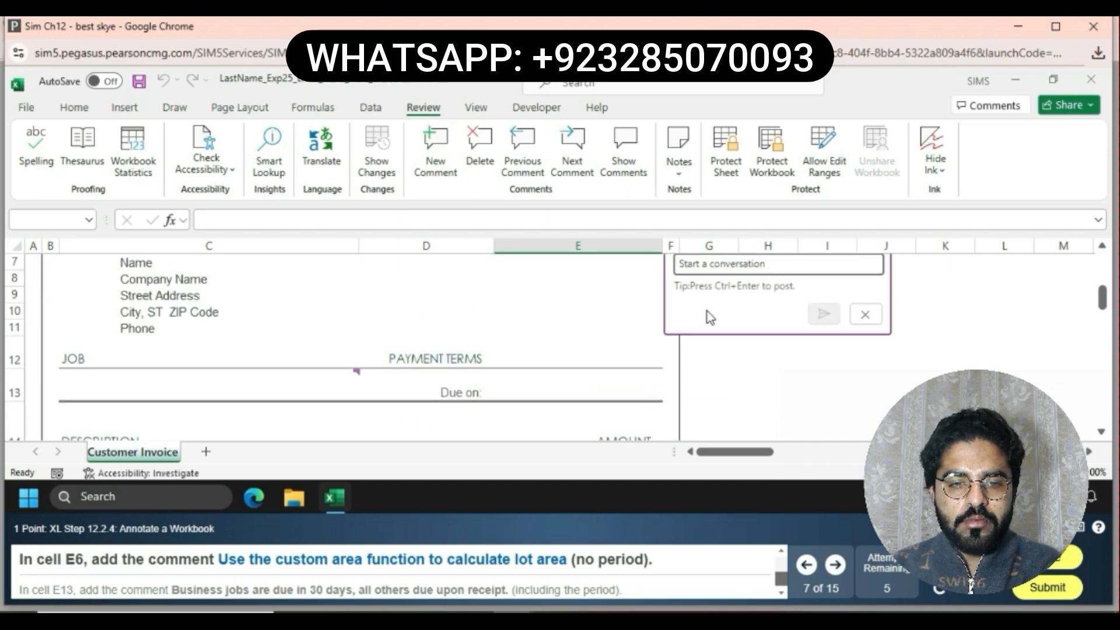
text(Use )
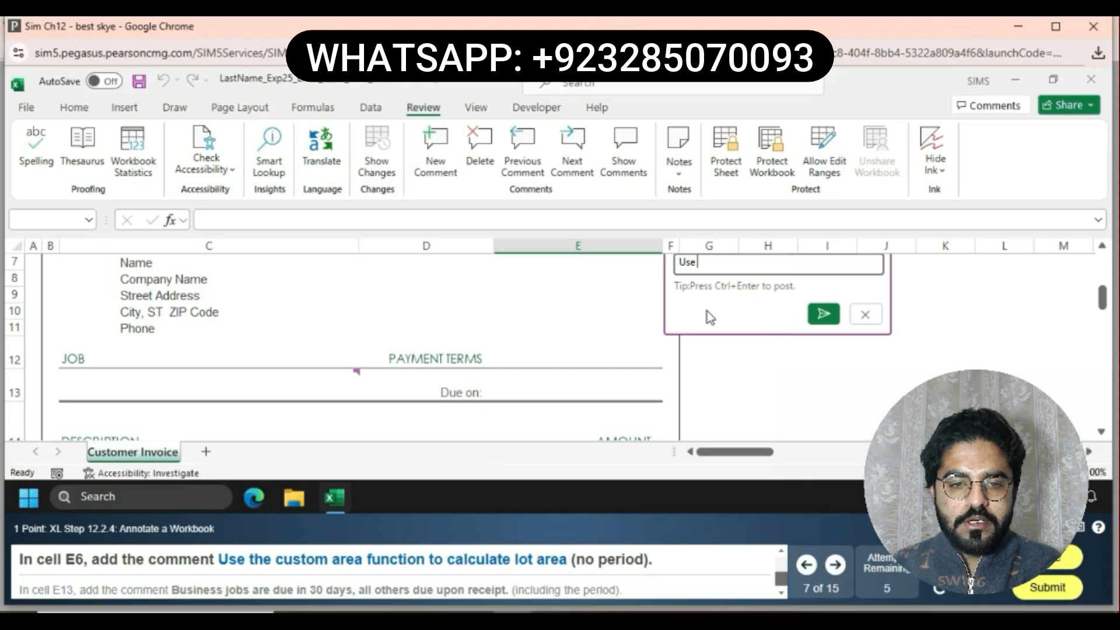
text(the cu)
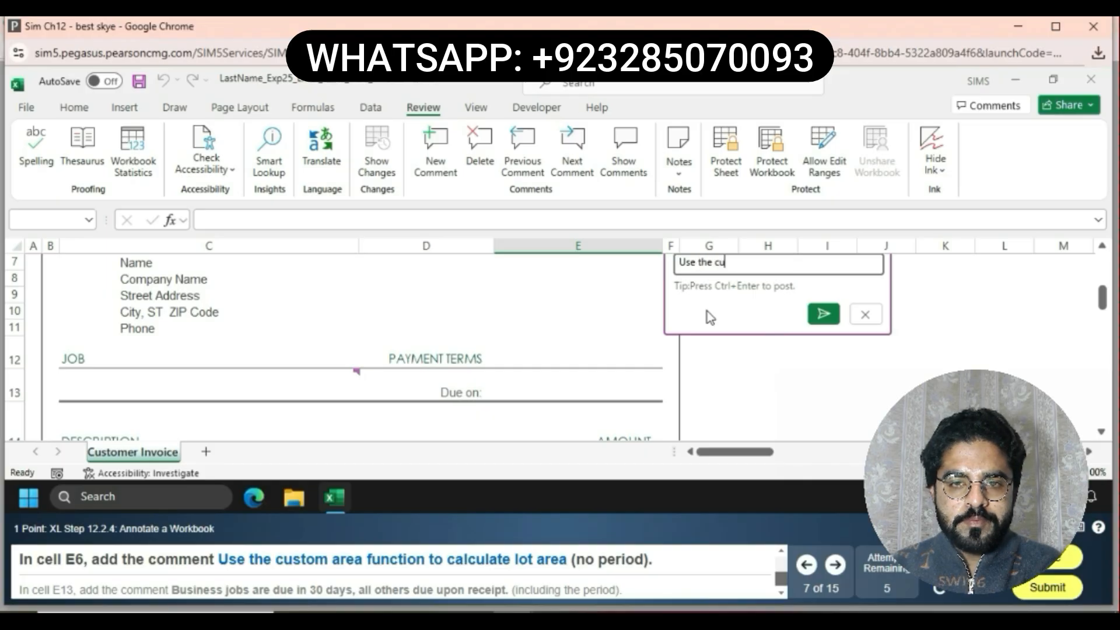
text(stomer)
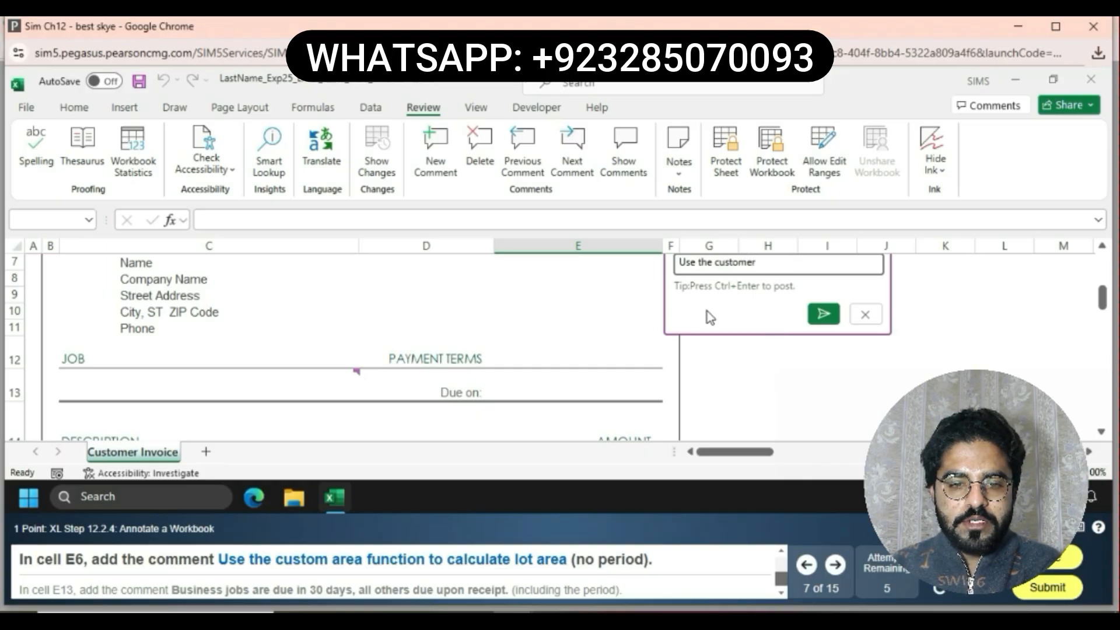
key(BackSpace)
text(a)
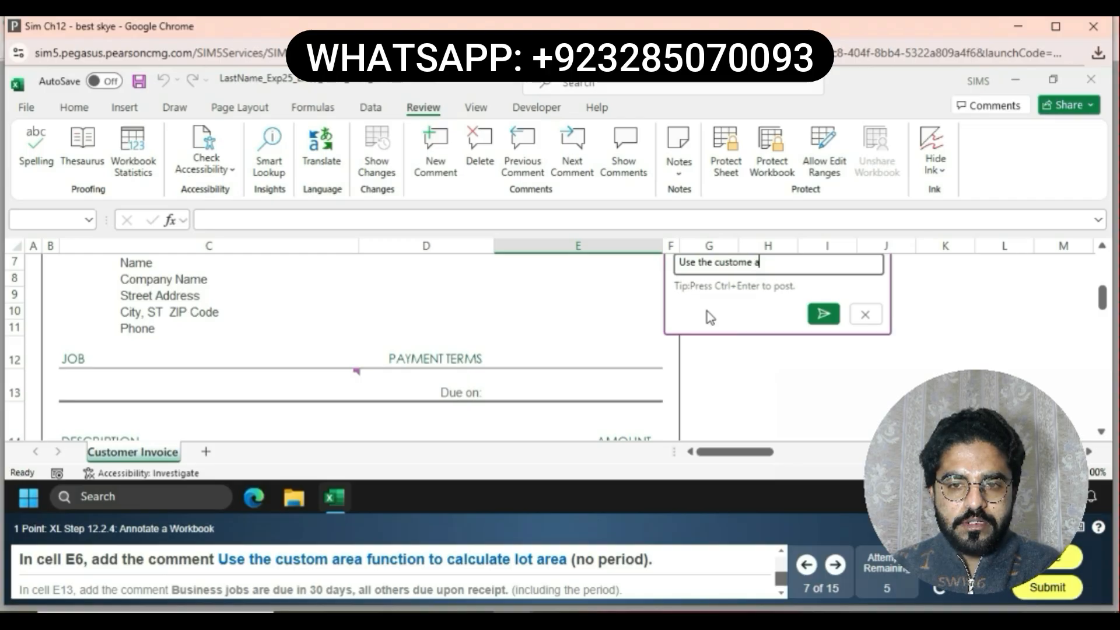
text(rea)
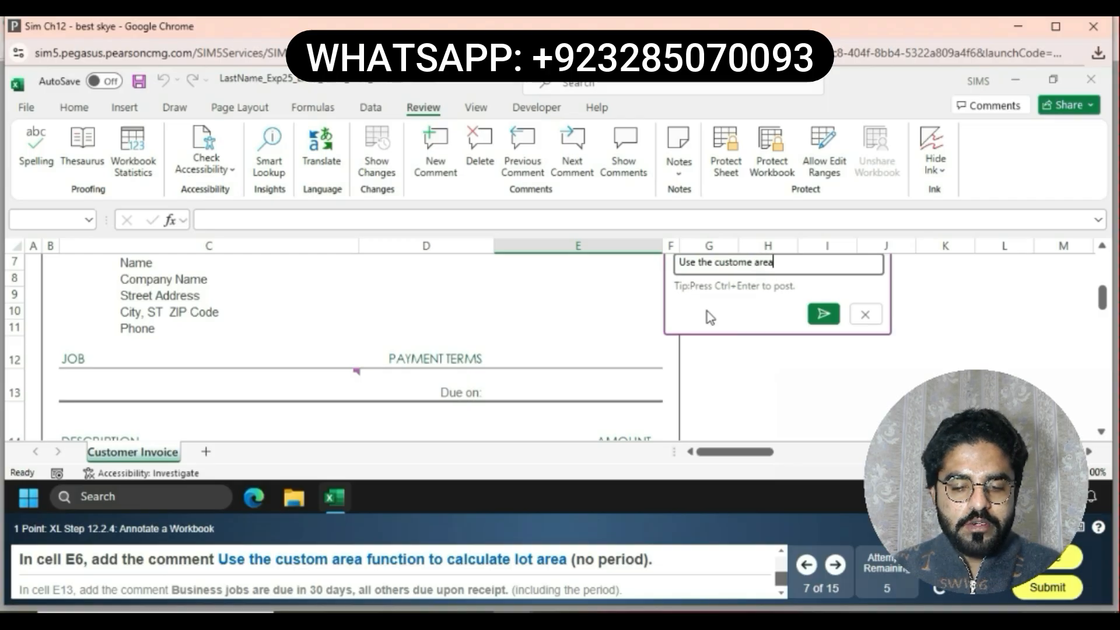
text( fu)
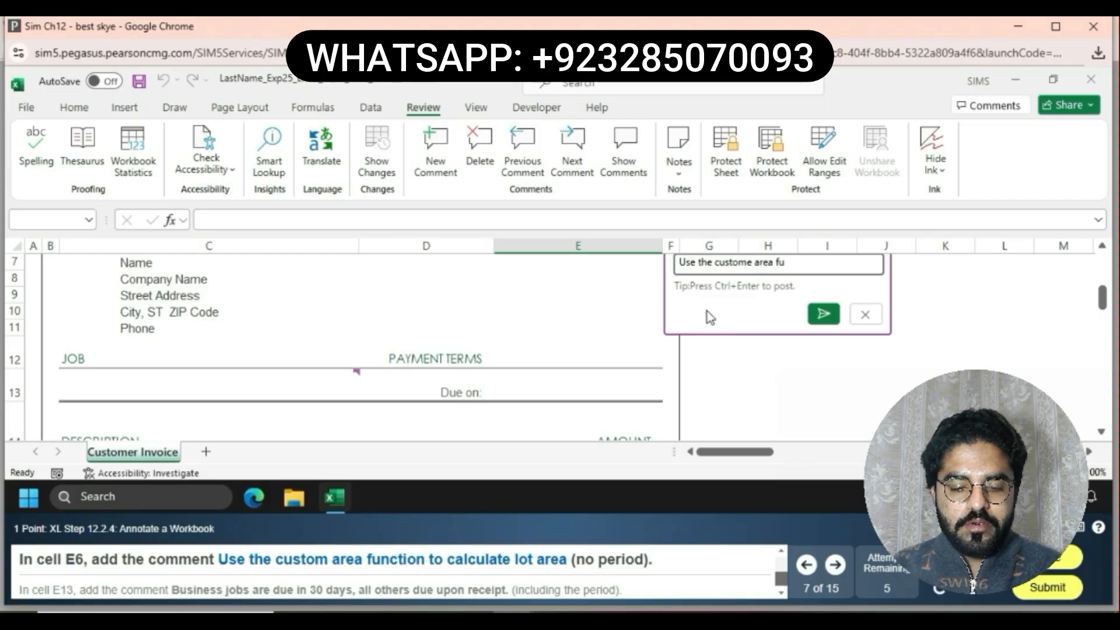
text(nction)
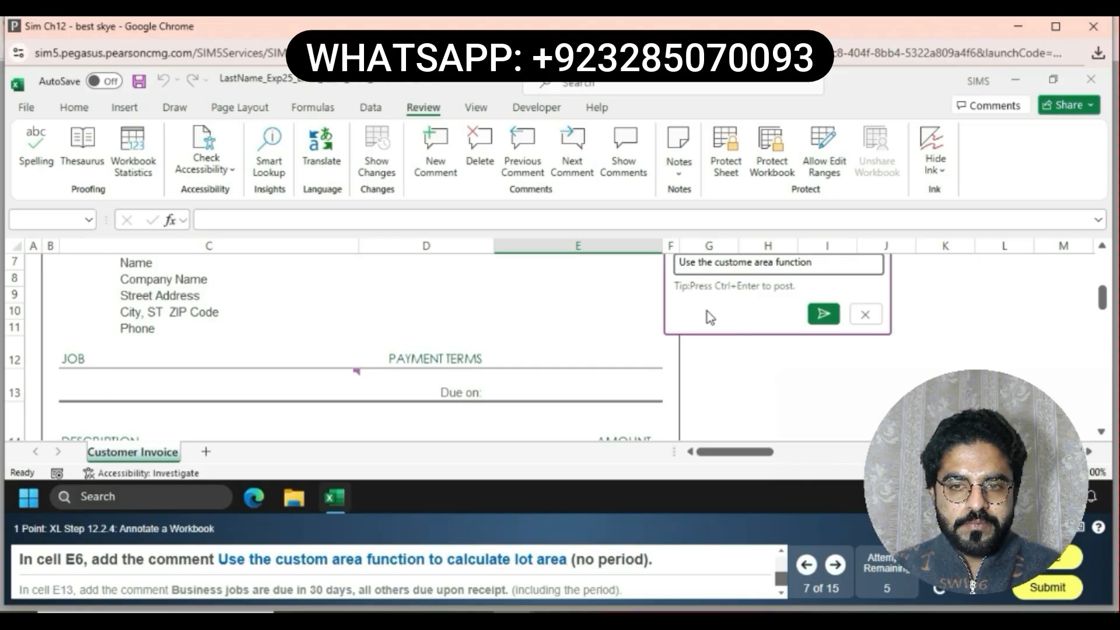
text(to cal)
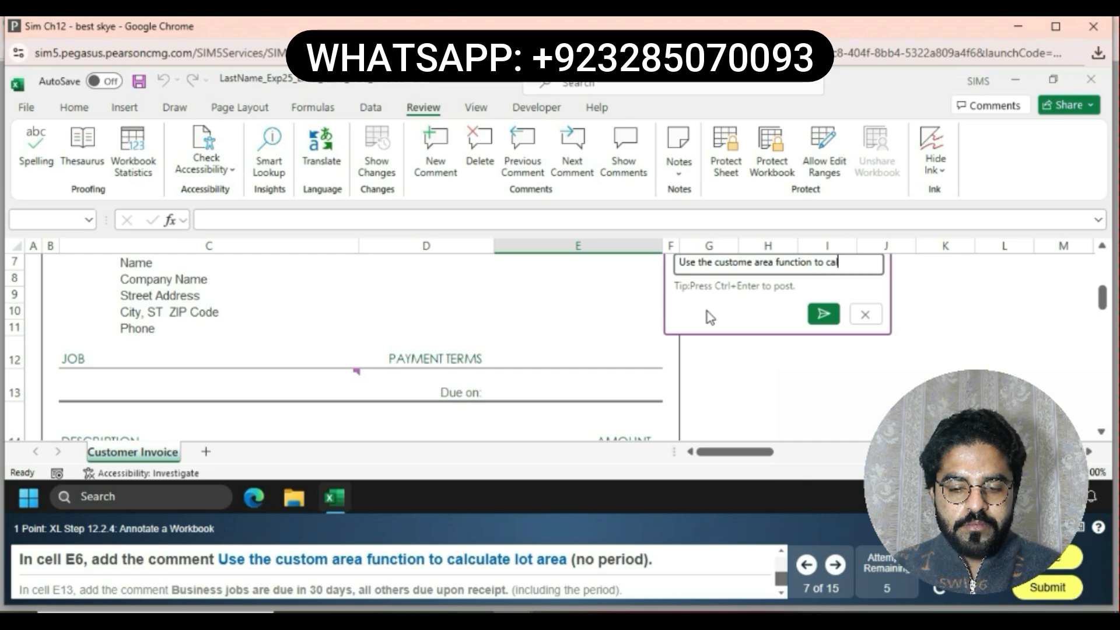
text(cul)
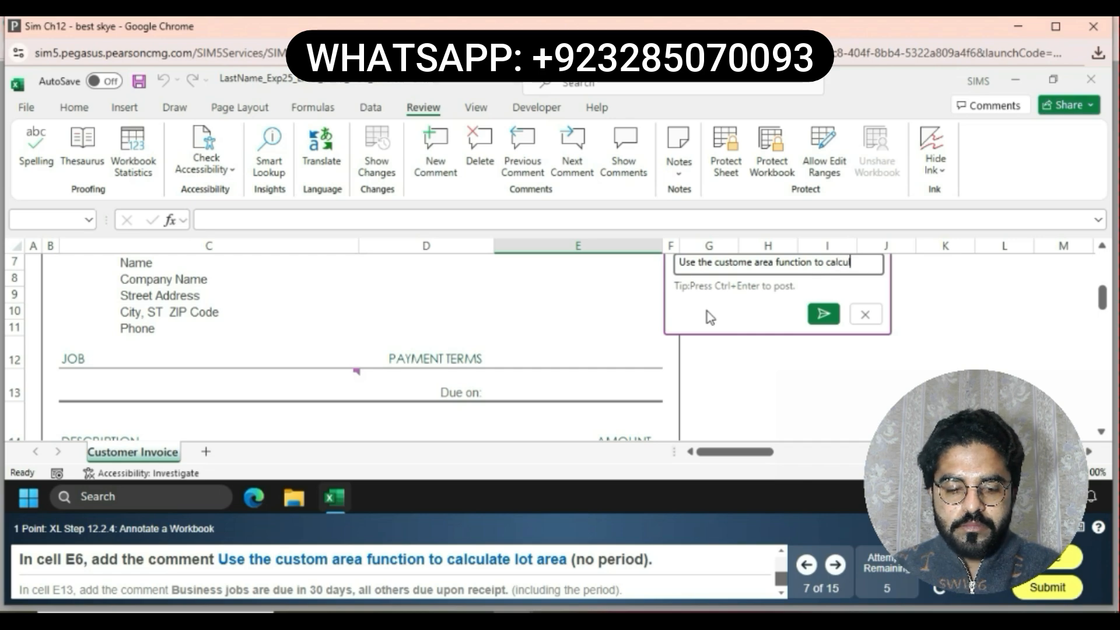
text(ate lot are)
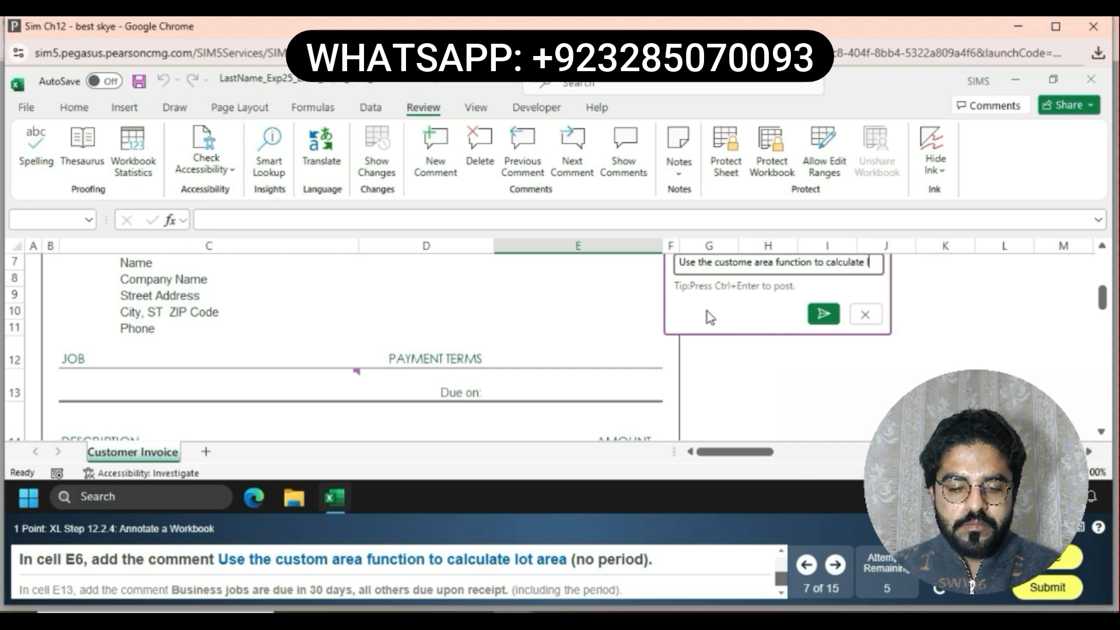
text(a)
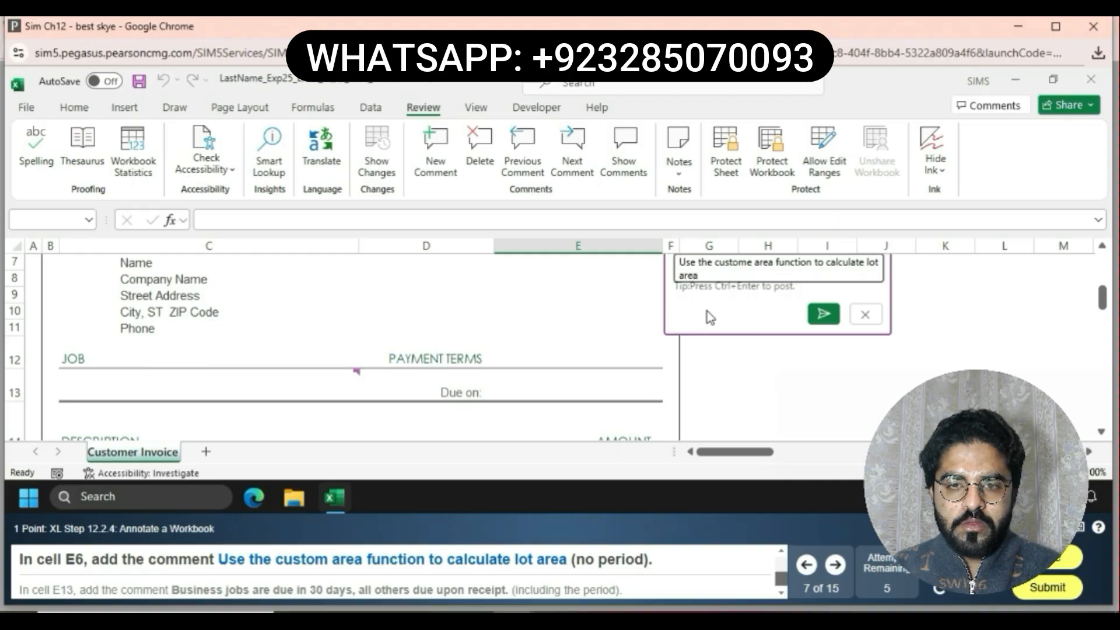
Correct custome to custom in the E6 comment and post it
click(839, 317)
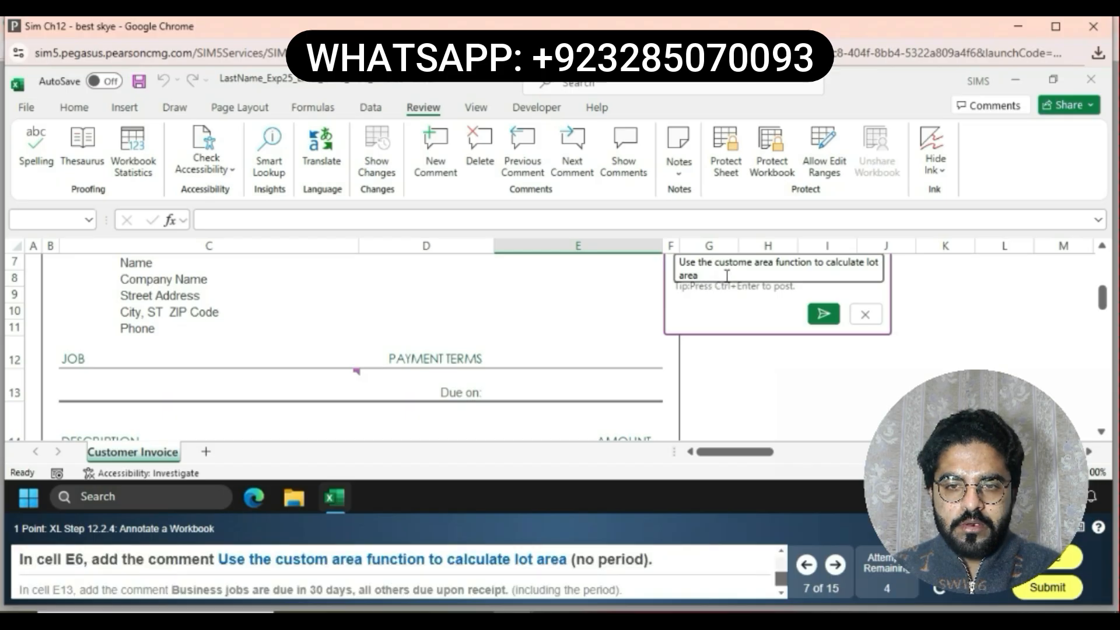
click(752, 264)
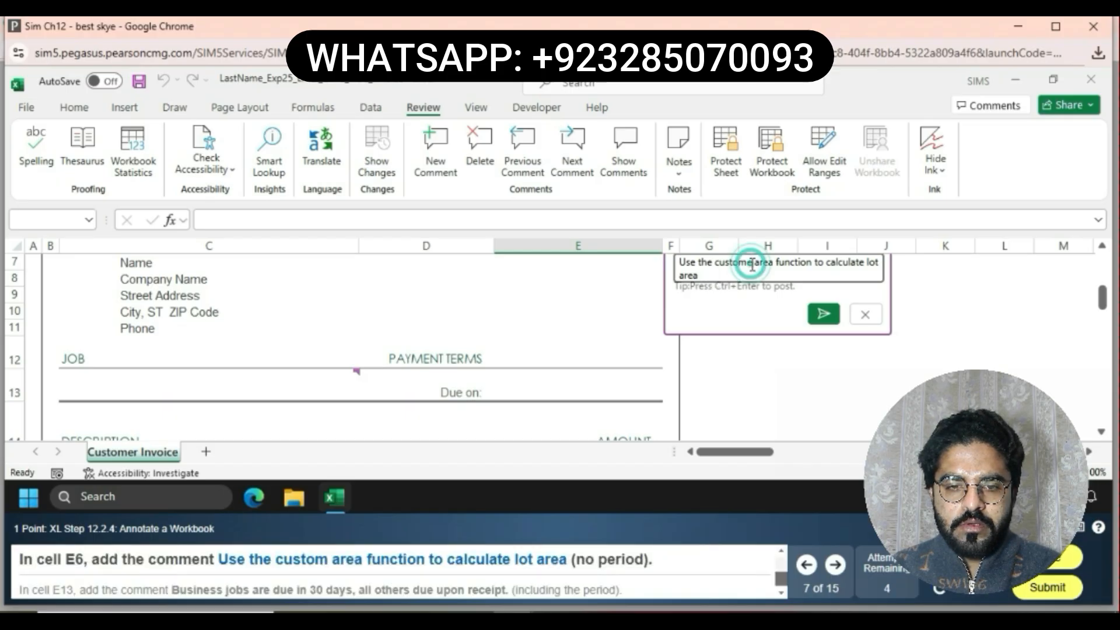
key(BackSpace)
click(824, 314)
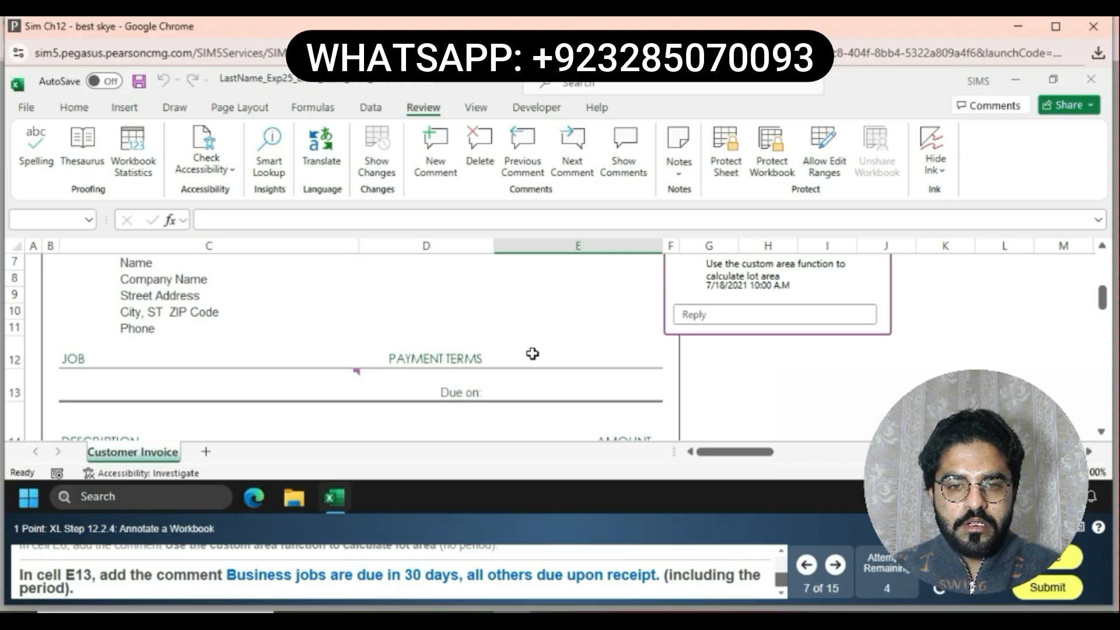
Add the comment Business jobs are due in 30 days, all others due upon receipt. to cell E13
click(563, 389)
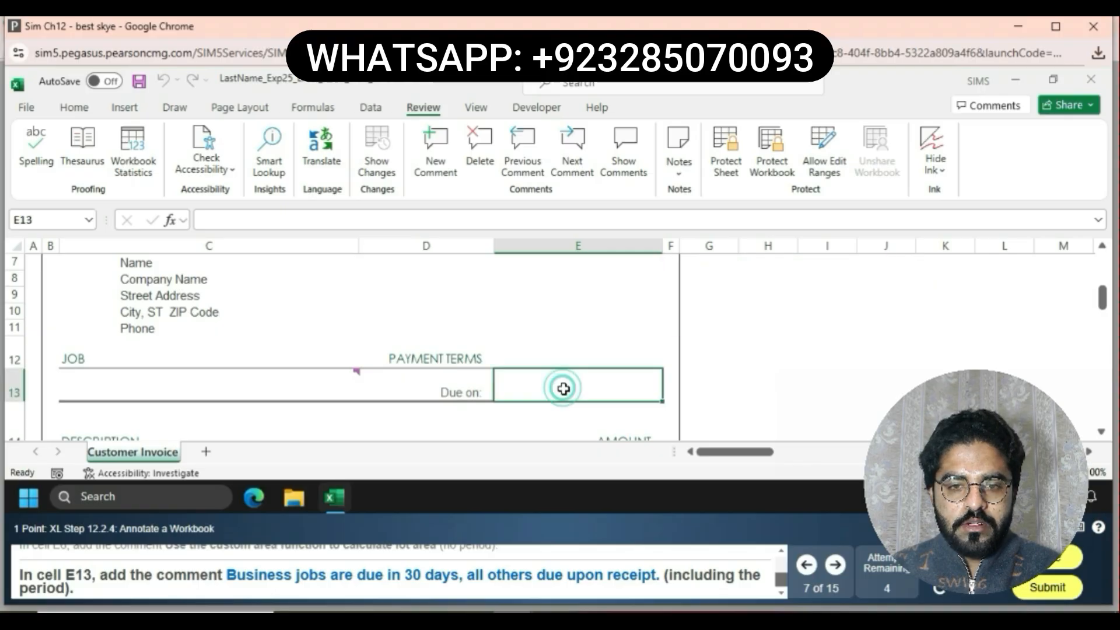
click(432, 164)
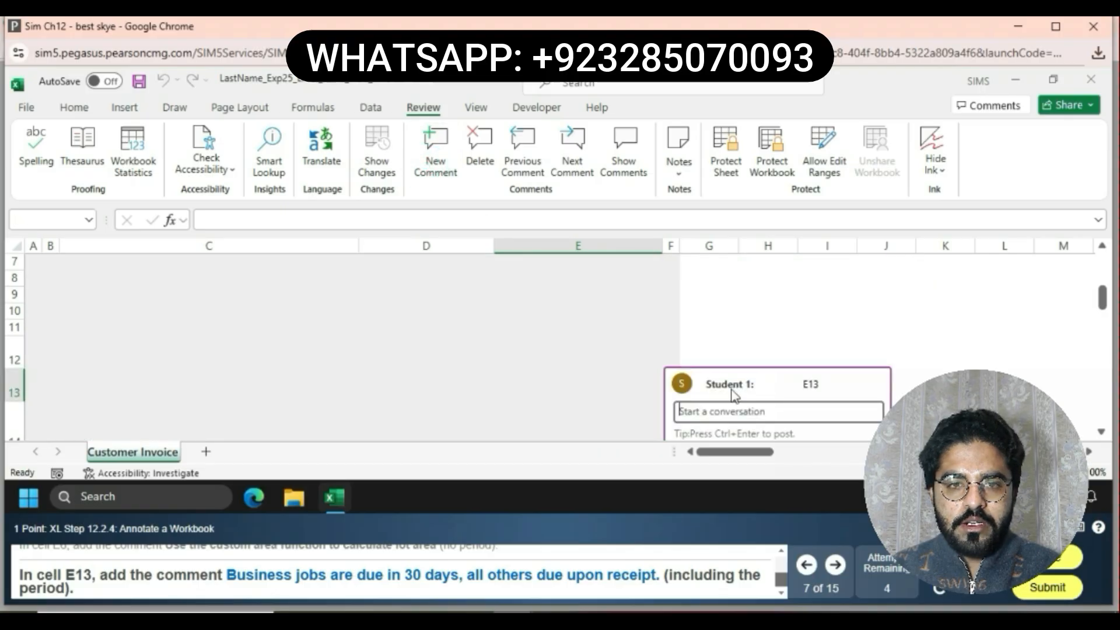
text(Bu)
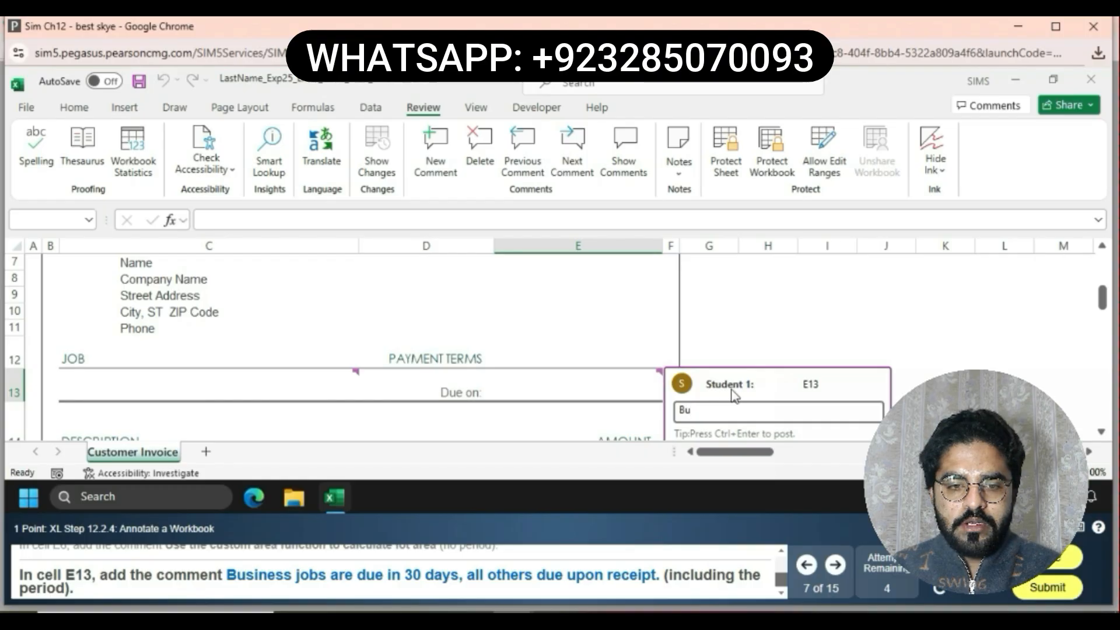
text(siness )
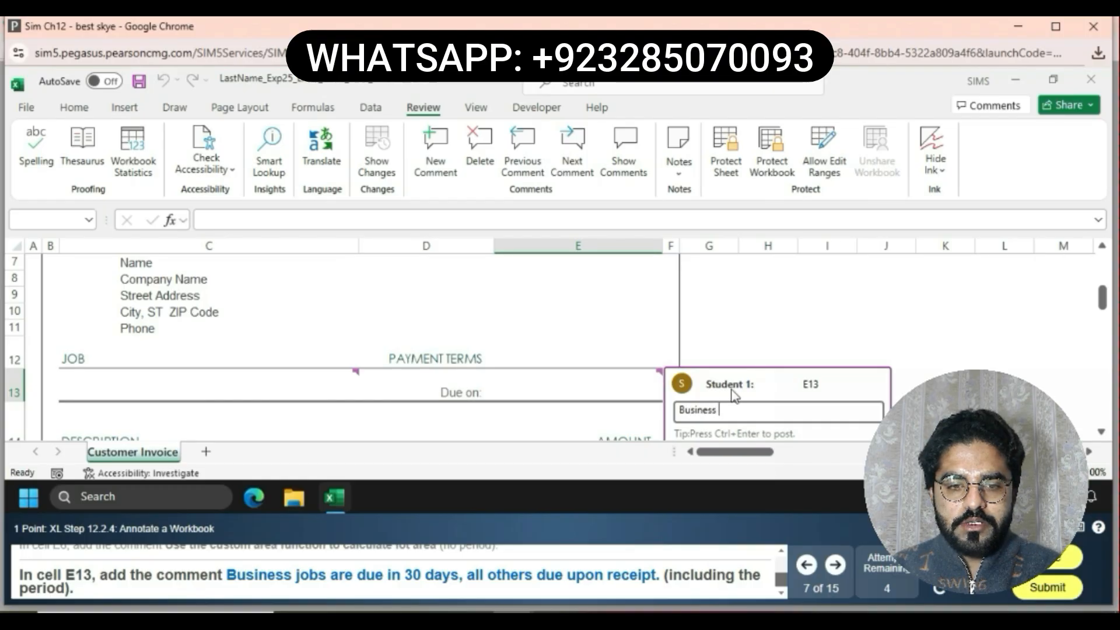
text(jobs ar)
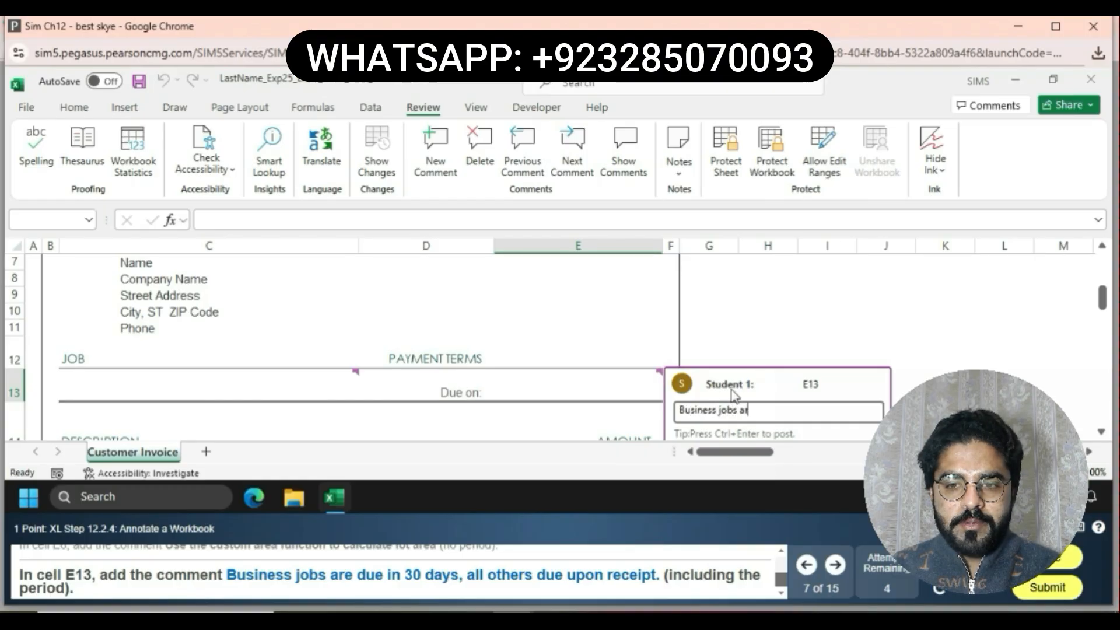
text(e due )
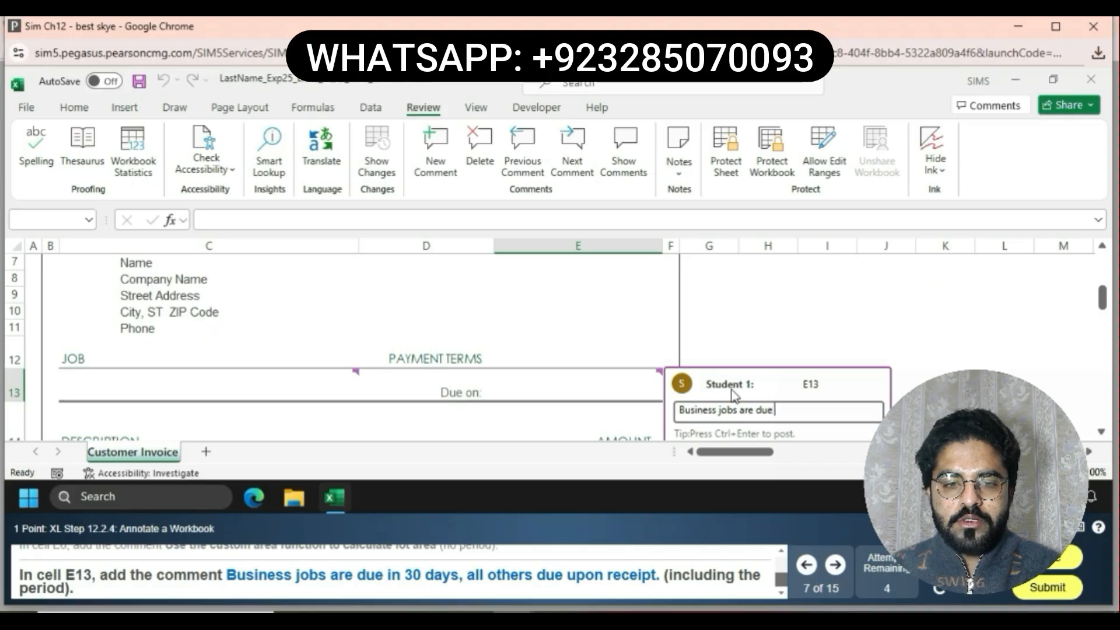
text(in 3)
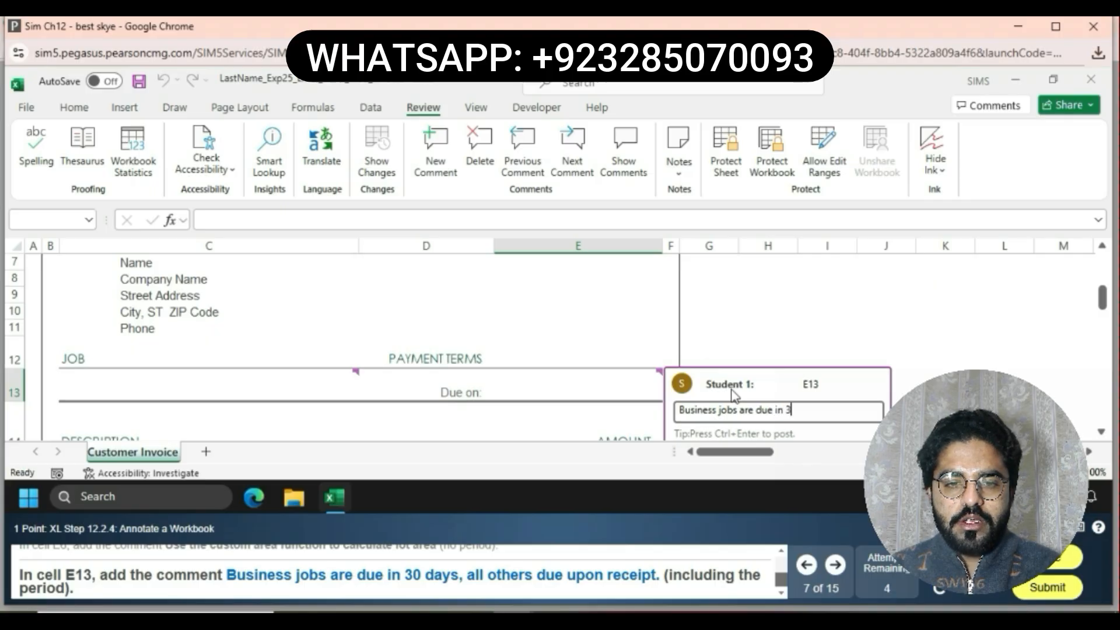
text(0 day)
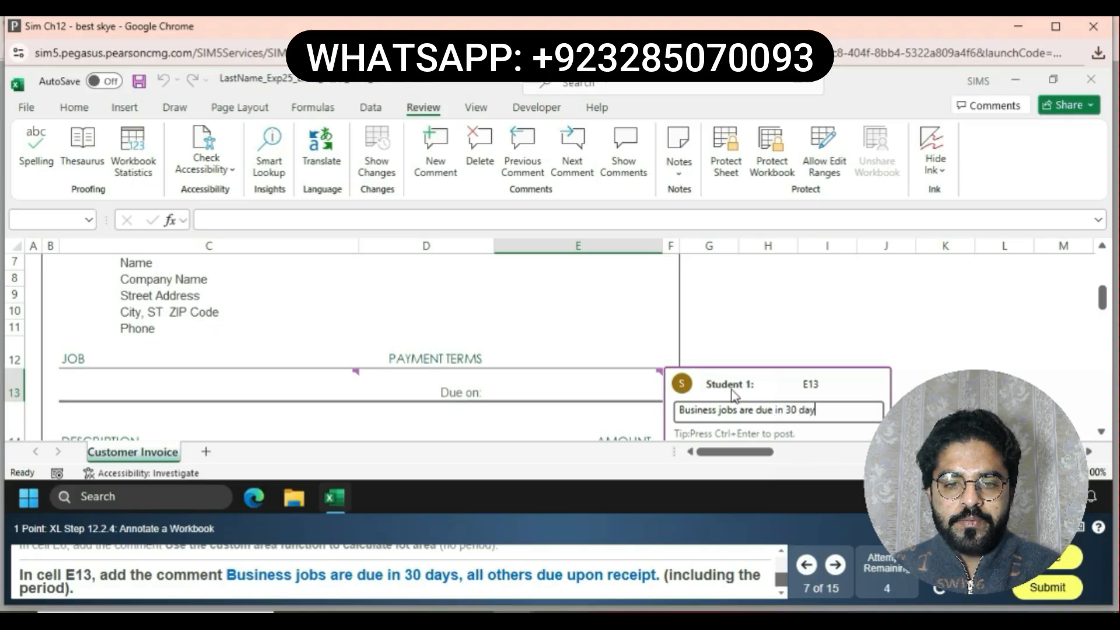
text(s)
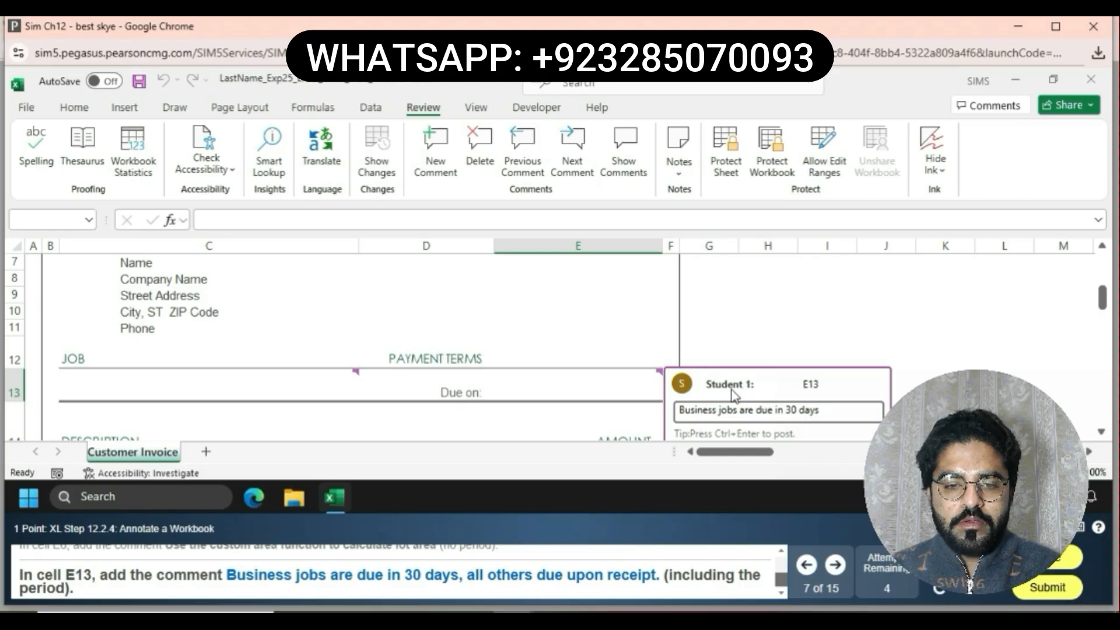
text(, )
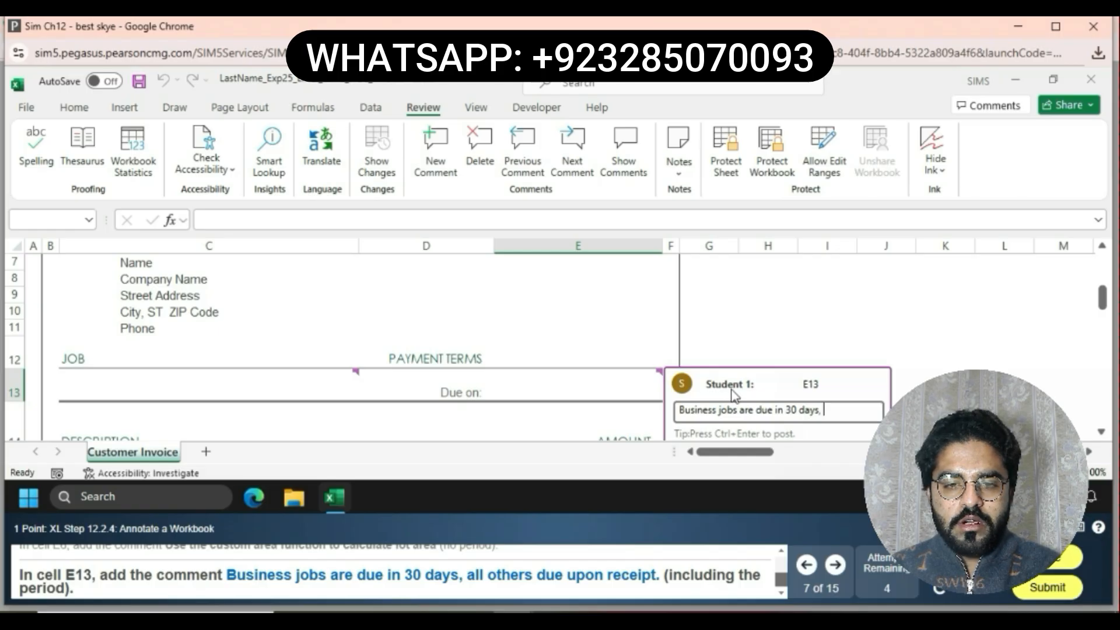
text(all oth)
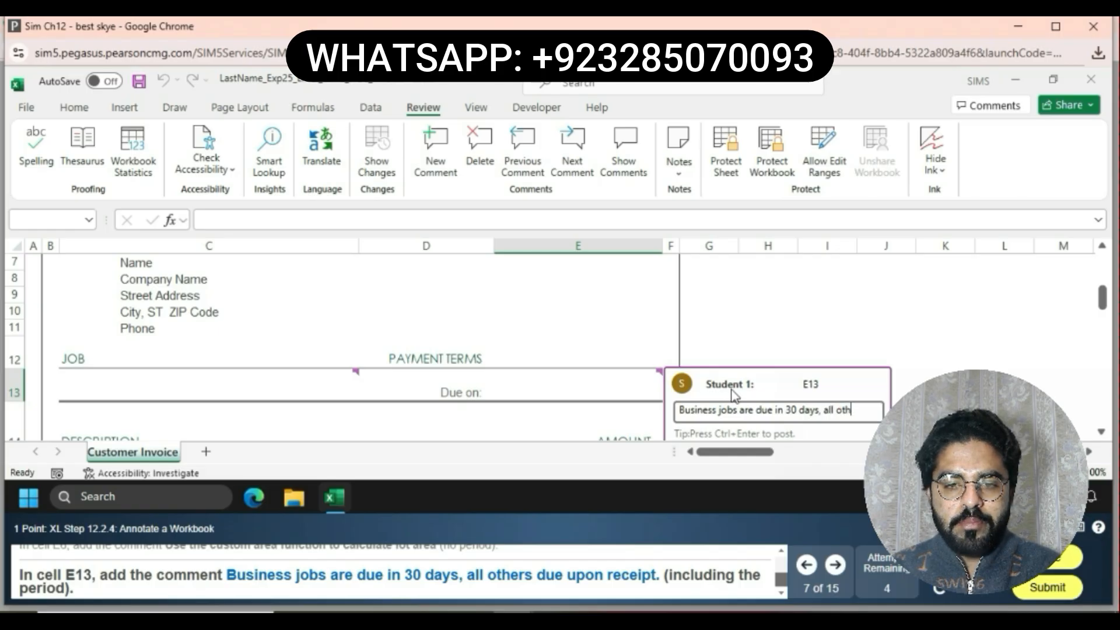
text(ers)
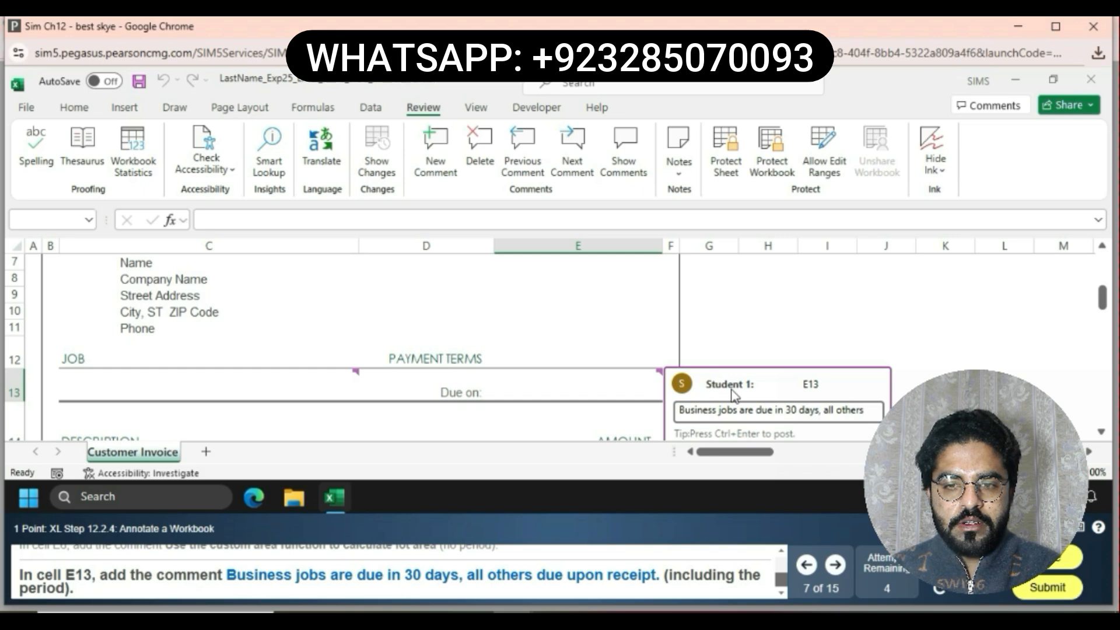
text( due )
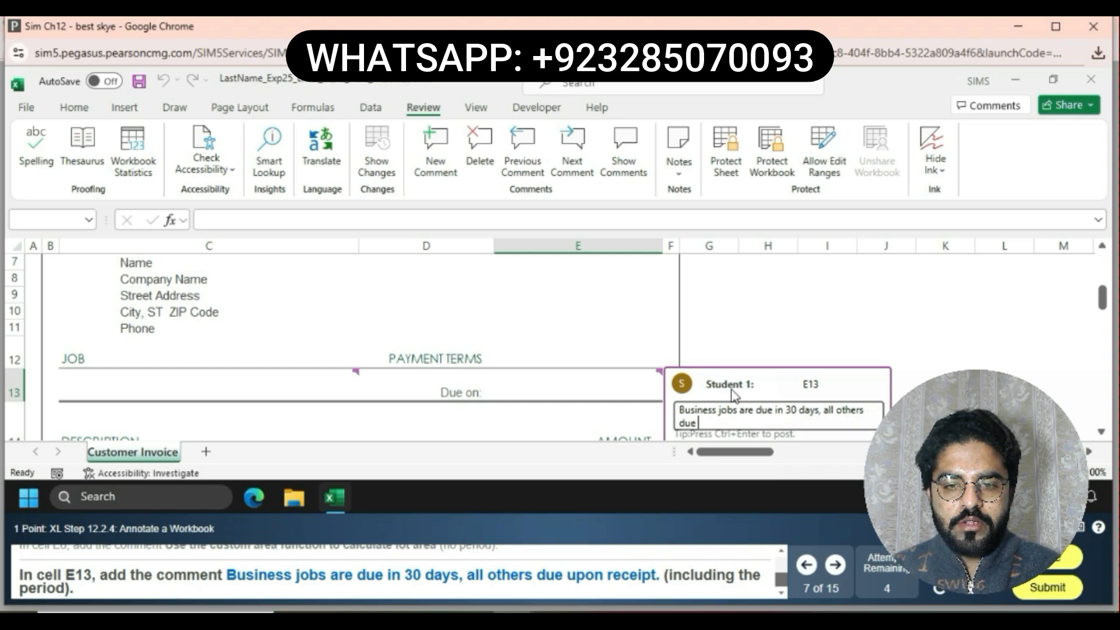
text(up)
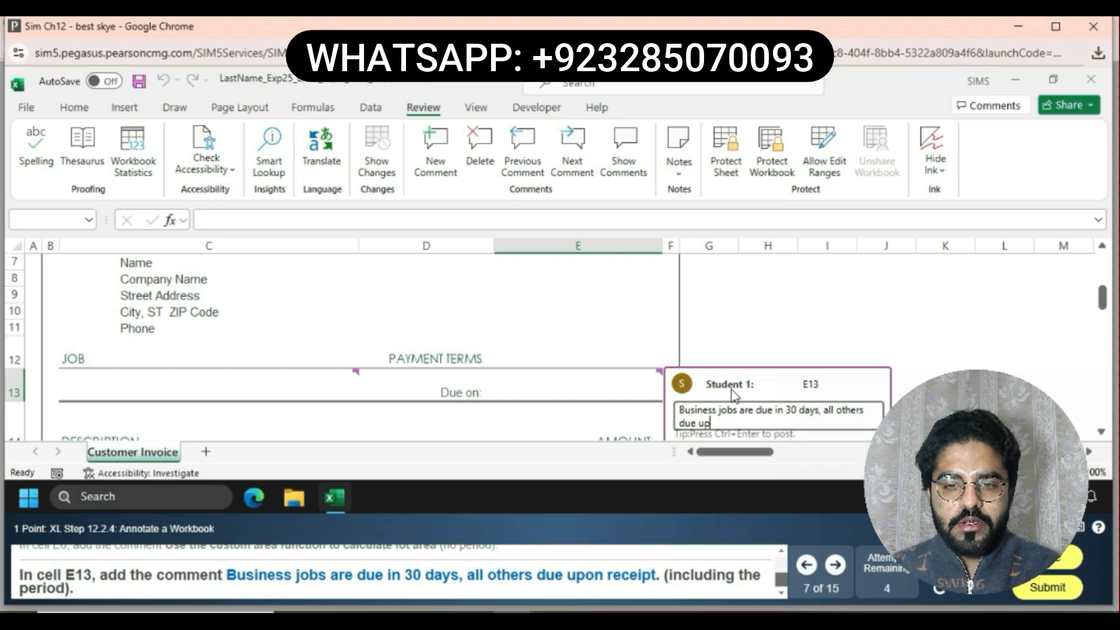
text(o)
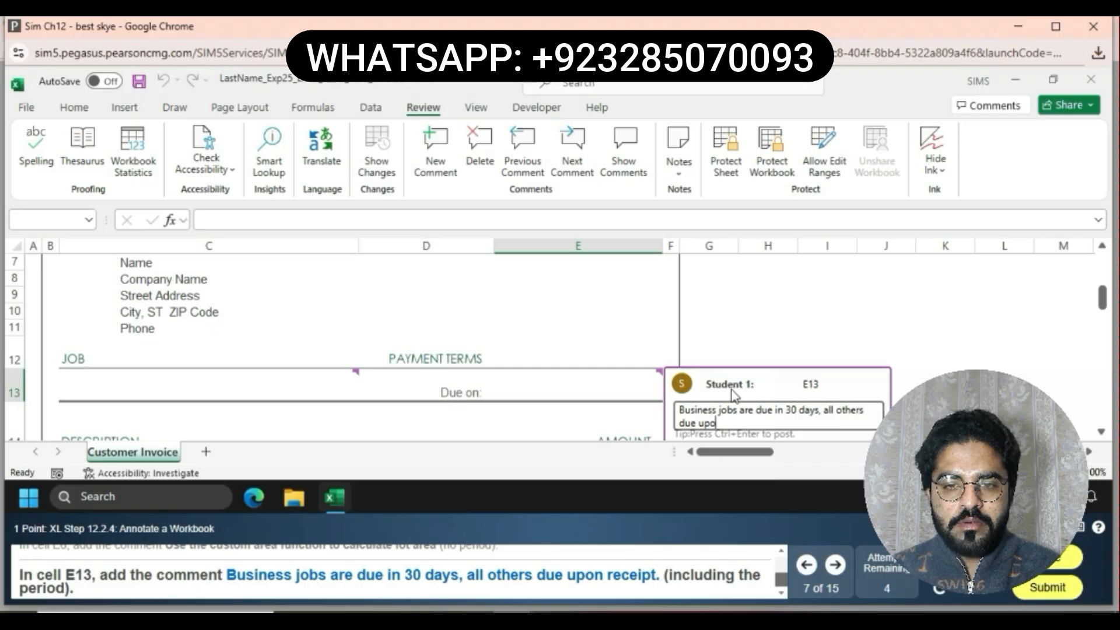
text(n re)
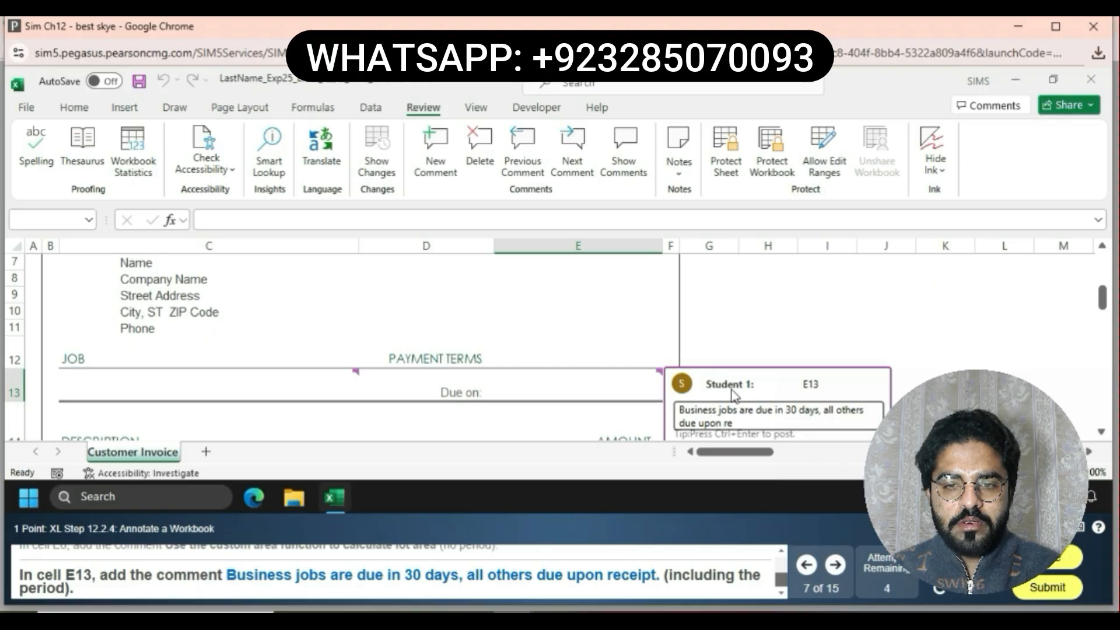
text(ceipt)
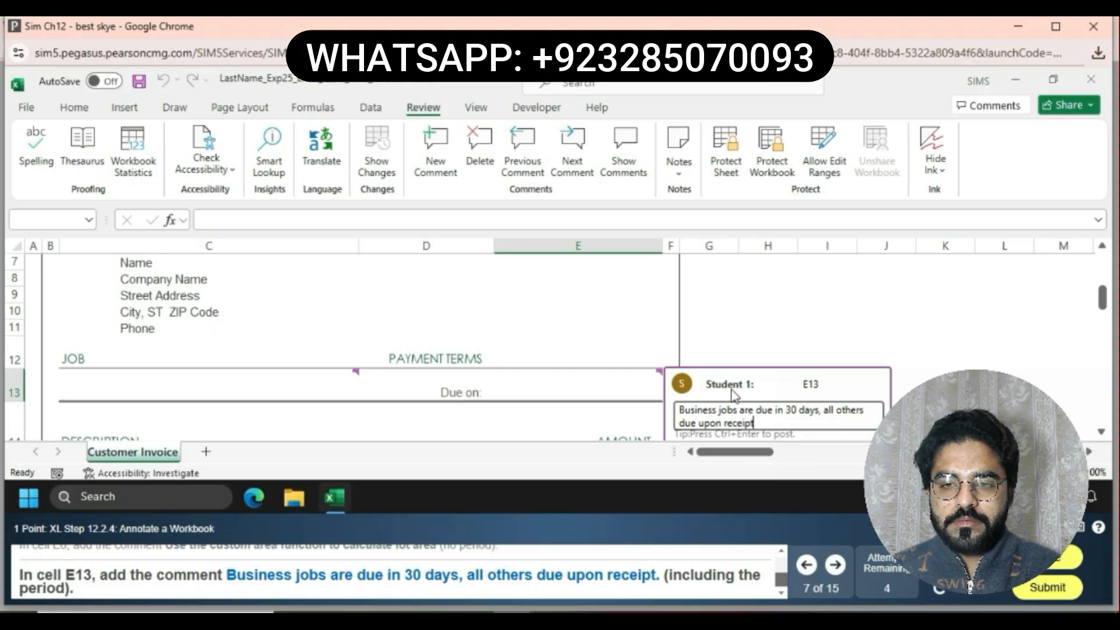
text(.)
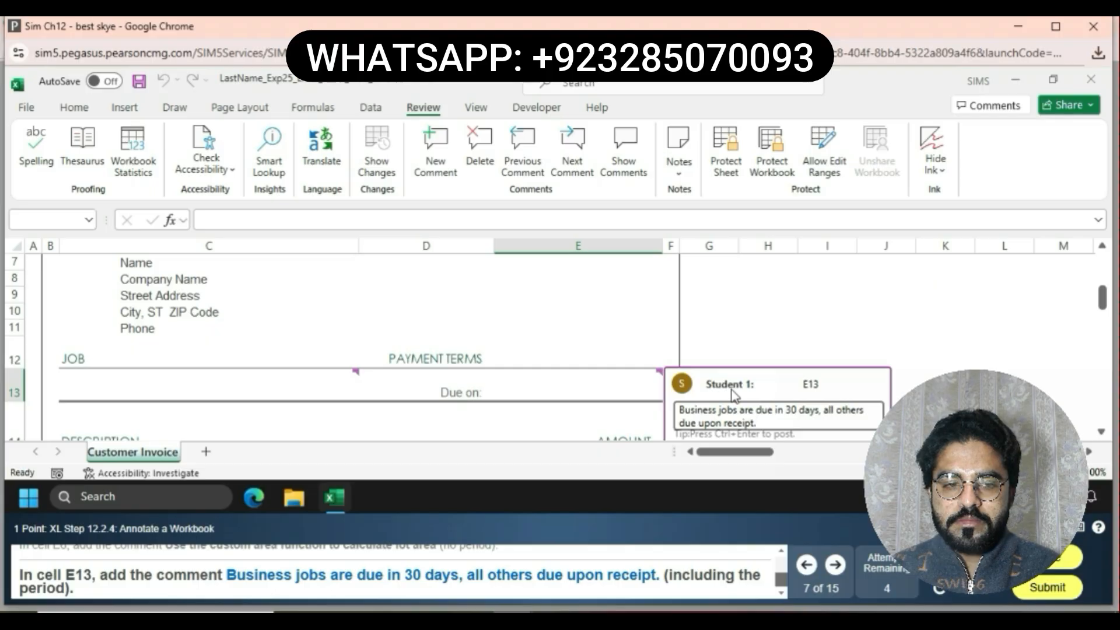
click(1103, 432)
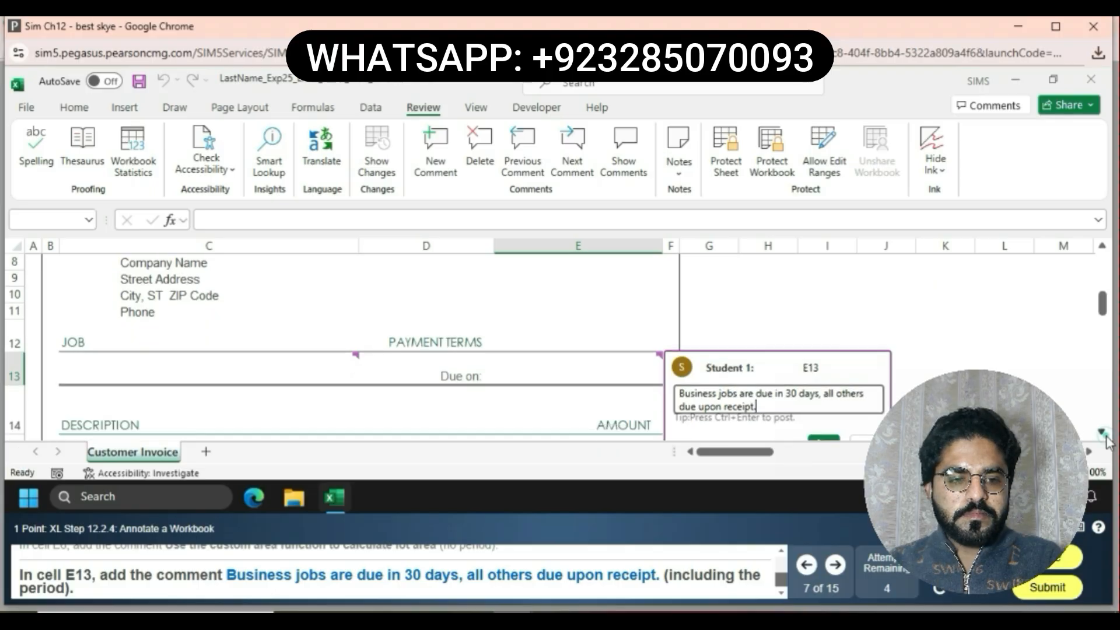
click(824, 442)
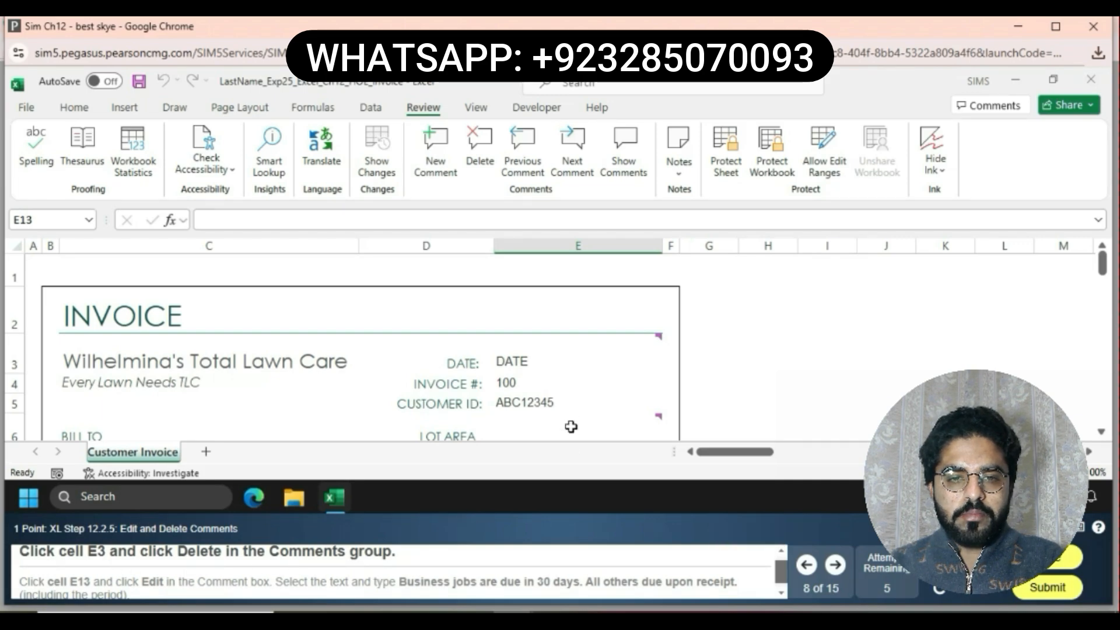
Delete the comment on cell E3
click(573, 358)
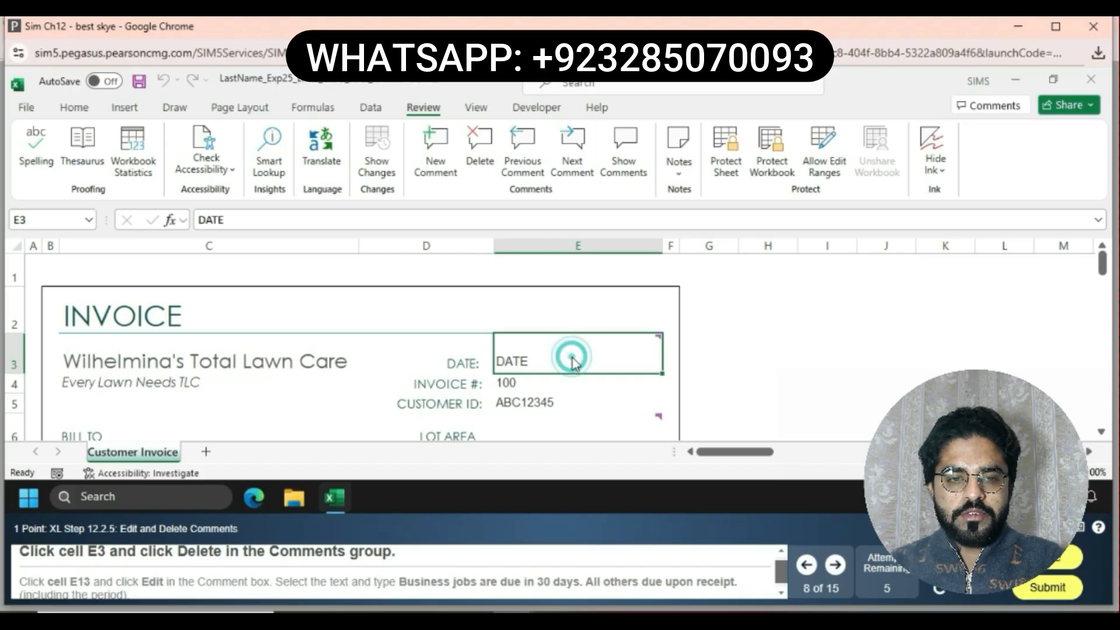
click(479, 146)
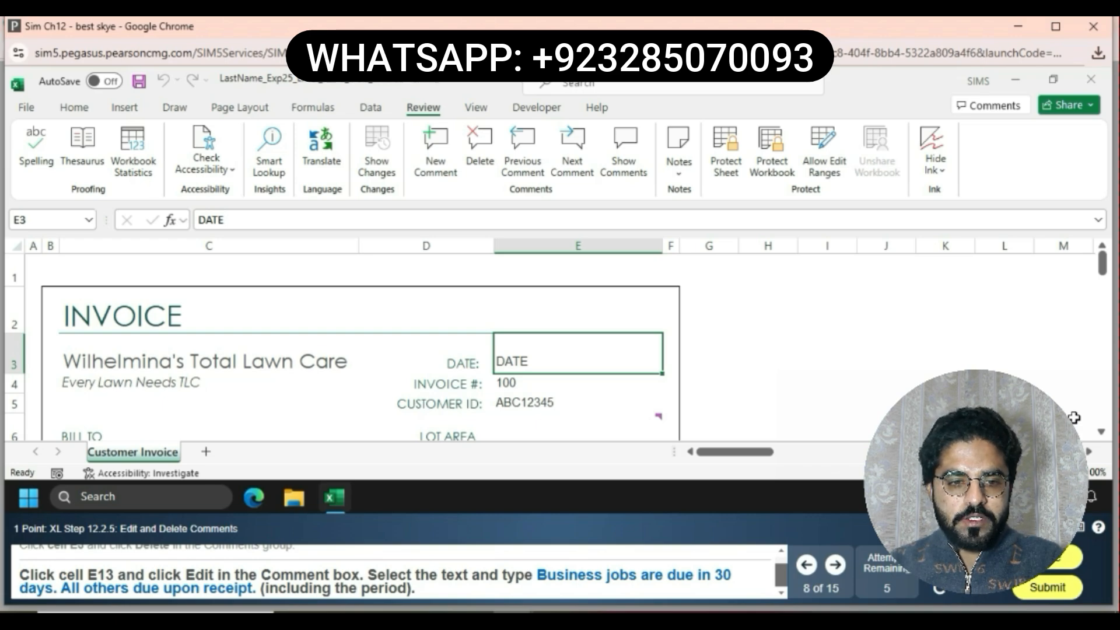
Edit the E13 comment to read Business jobs are due in 30 days. All others due upon receipt. and save it
click(1101, 433)
click(1101, 432)
click(1102, 433)
click(1102, 432)
click(1102, 433)
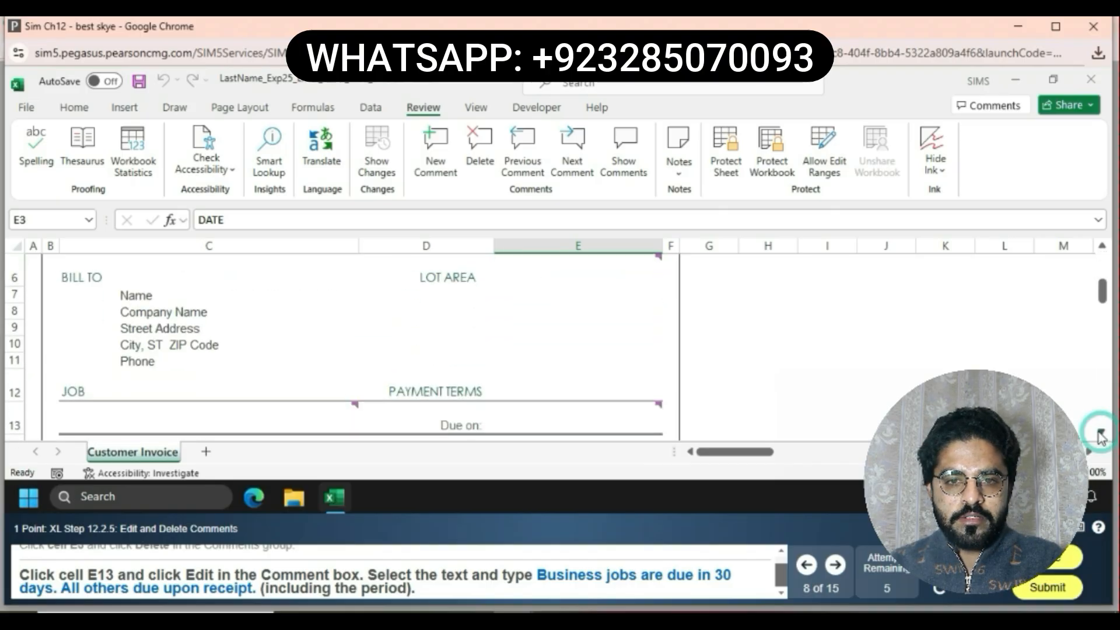
click(603, 418)
mouse_move(601, 416)
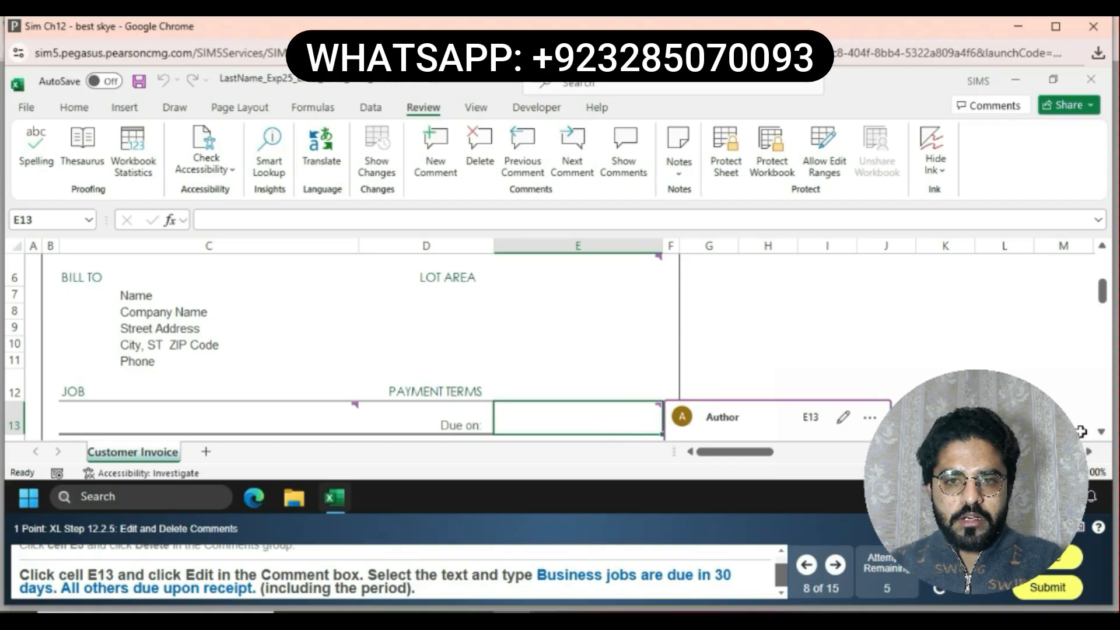
click(1102, 432)
click(1102, 432)
click(1102, 433)
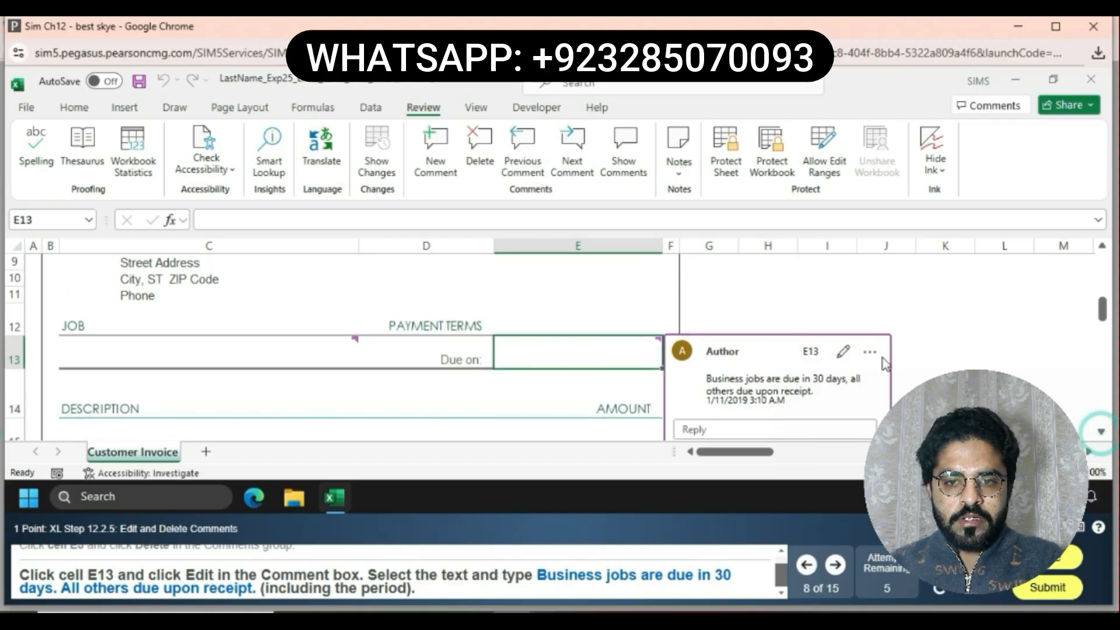
click(844, 354)
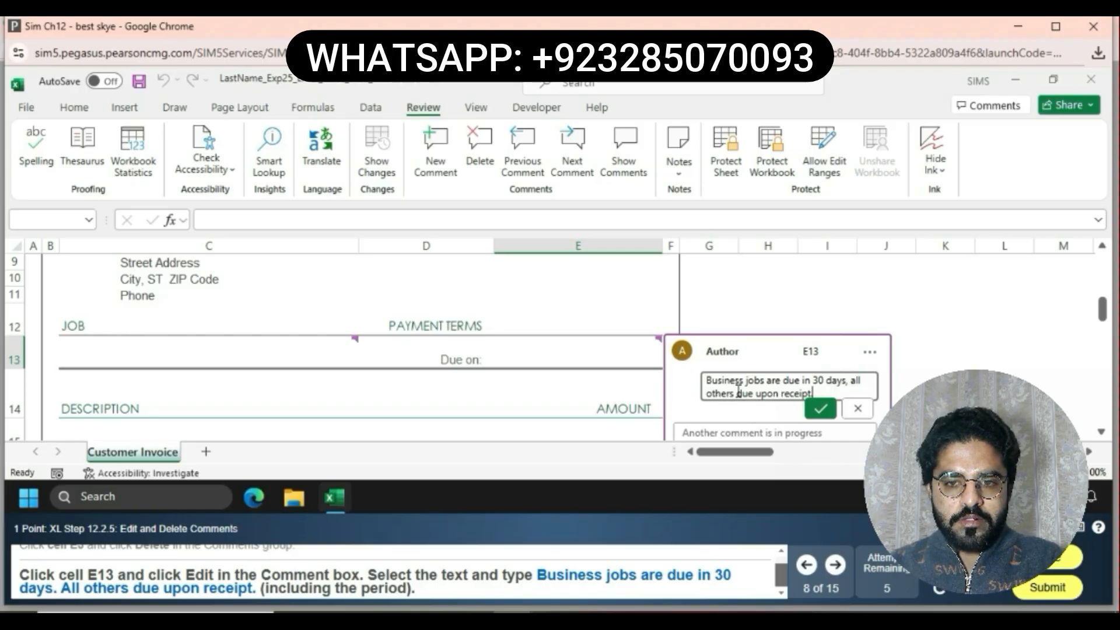
click(849, 383)
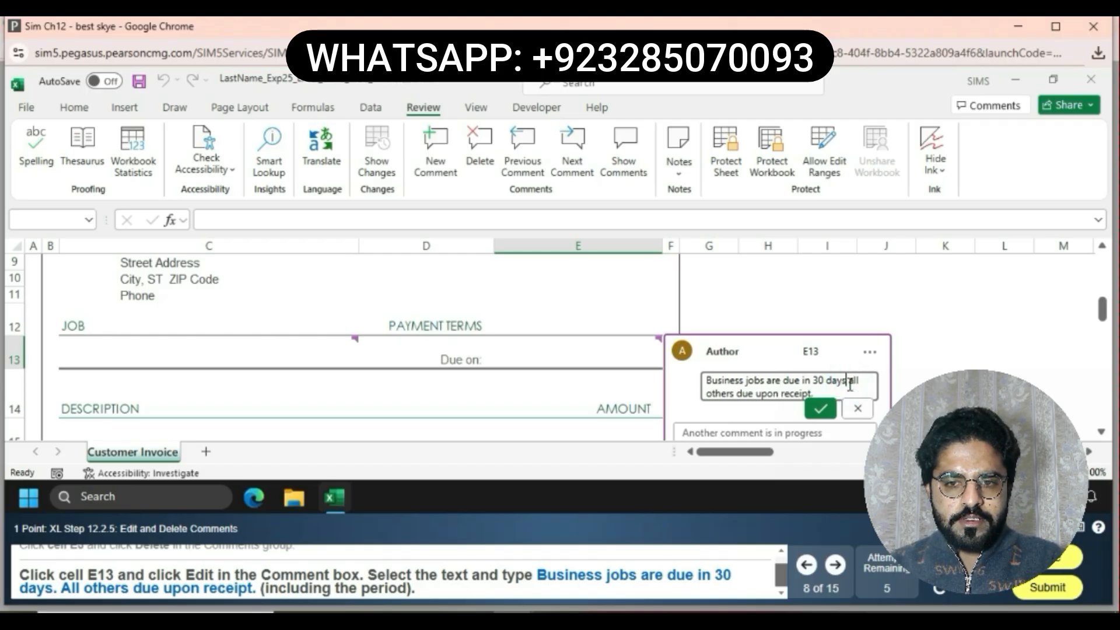
text(.)
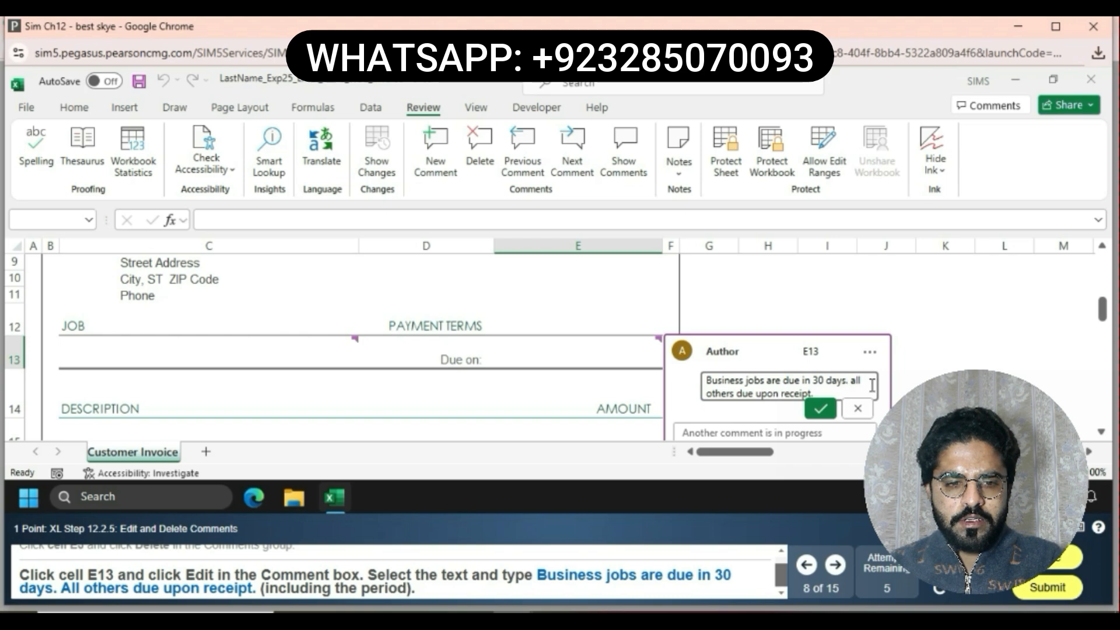
click(856, 380)
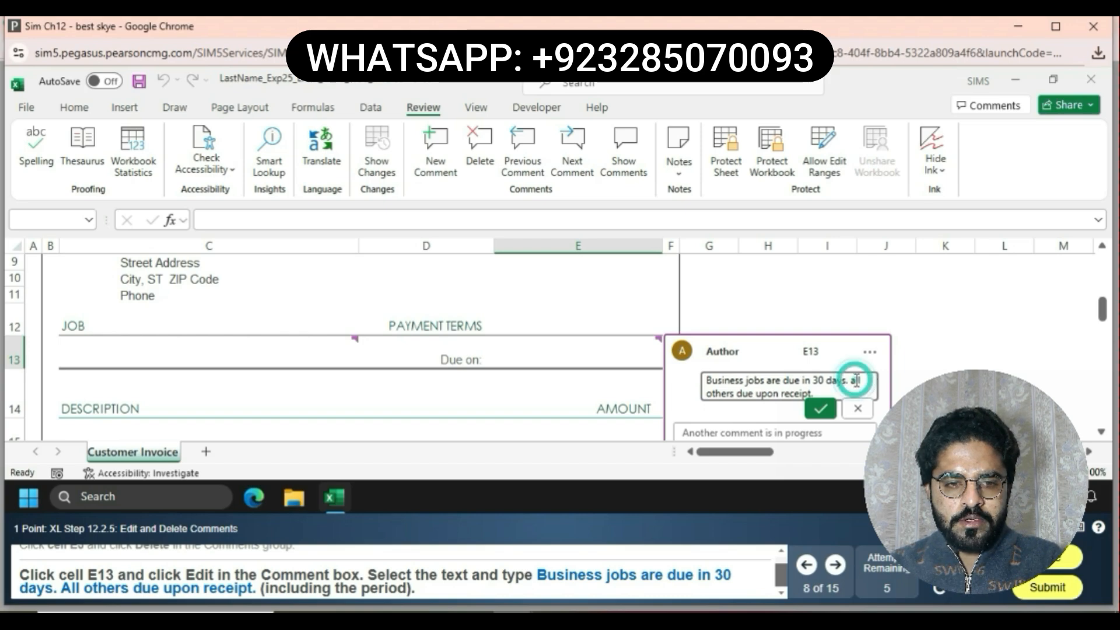
key(BackSpace)
text(A)
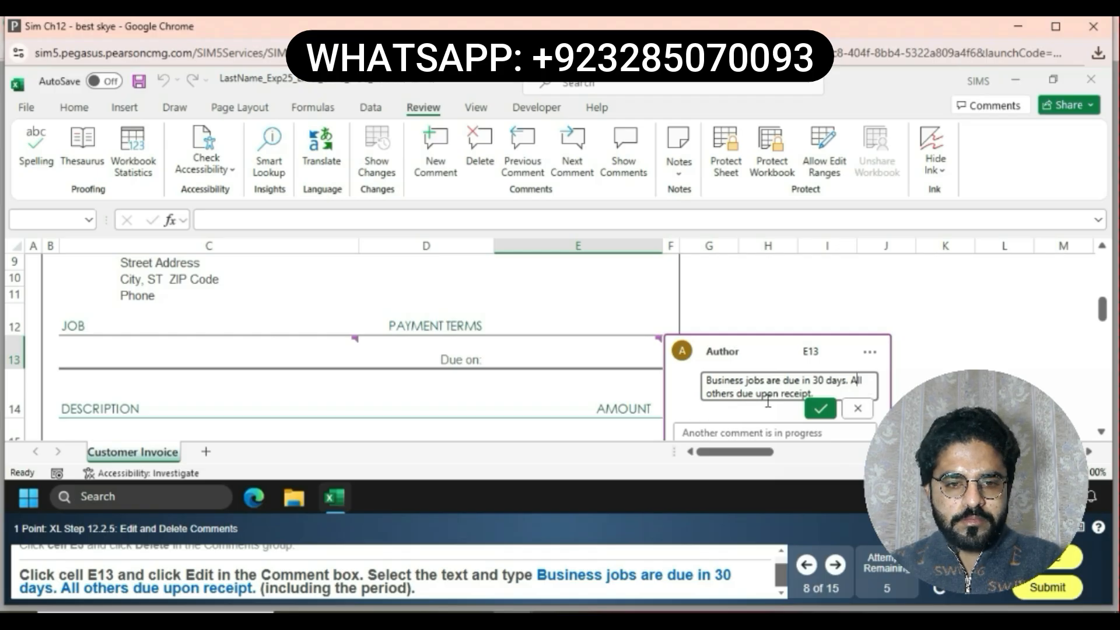
click(820, 410)
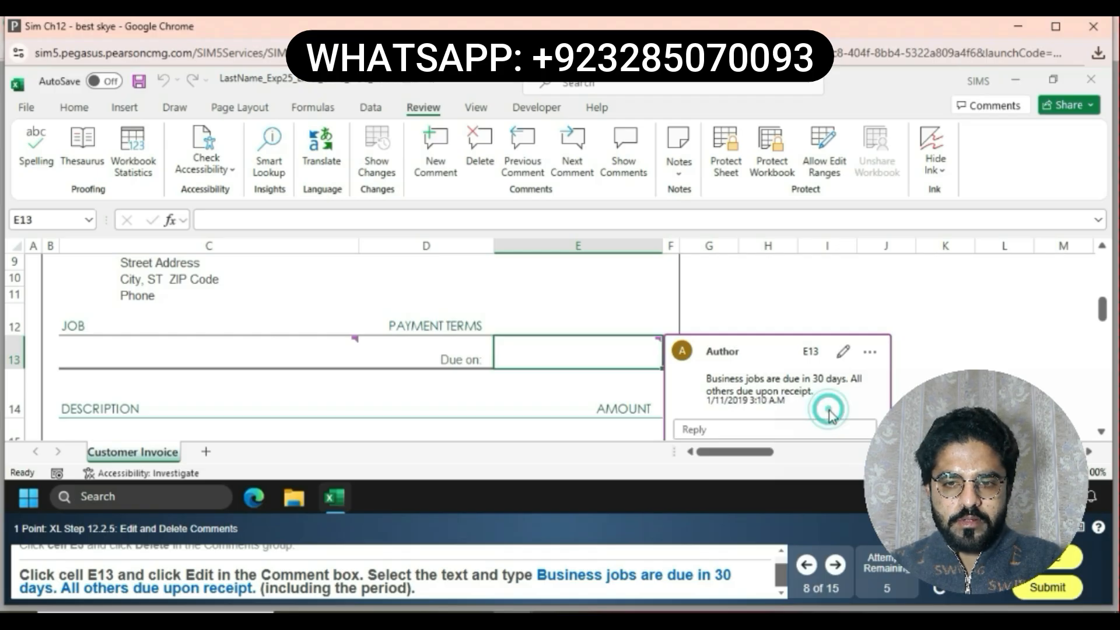